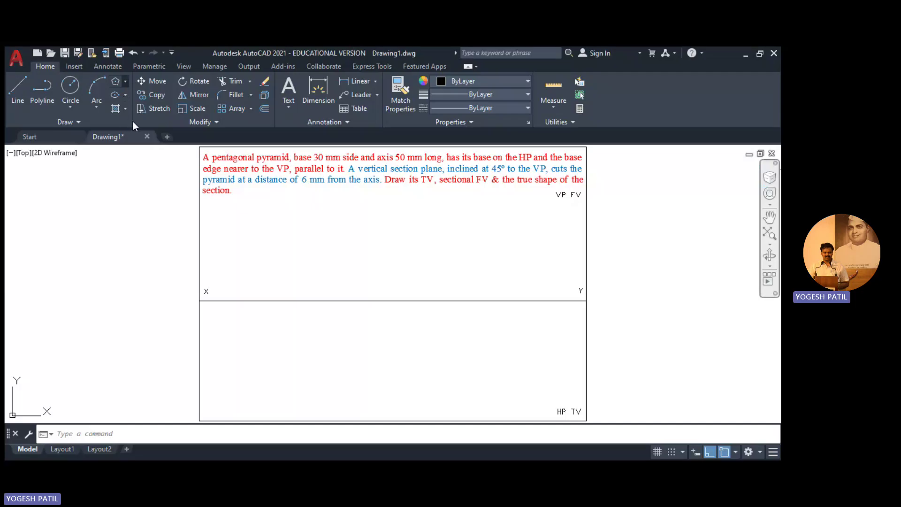
- Draw a five-sided polygon by its edge below the XY line, with a horizontal 30 mm top edge
{"action": "key", "text": "Return"}
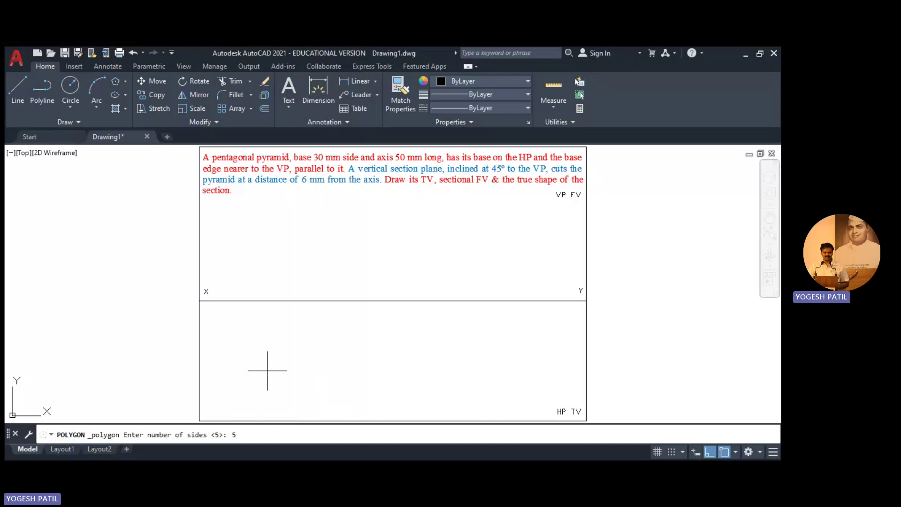
{"action": "key", "text": "Return"}
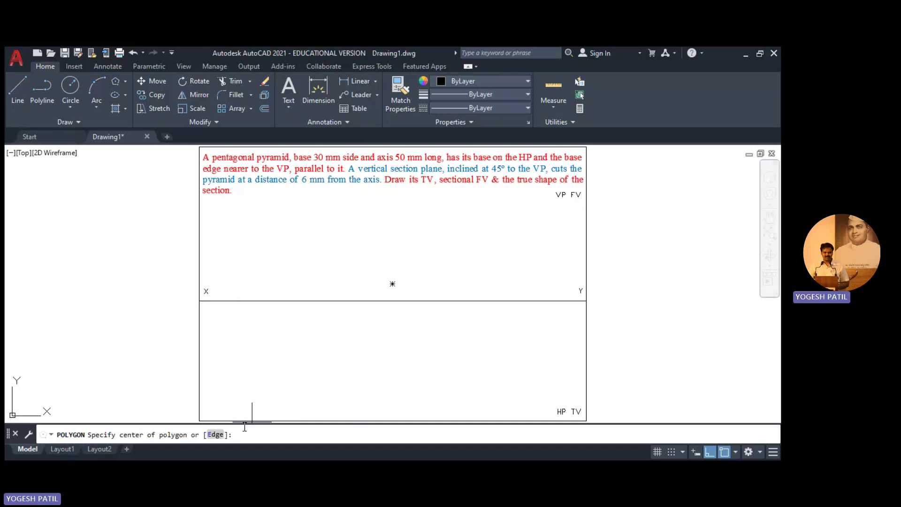
{"action": "left_click", "coordinate": [215, 435]}
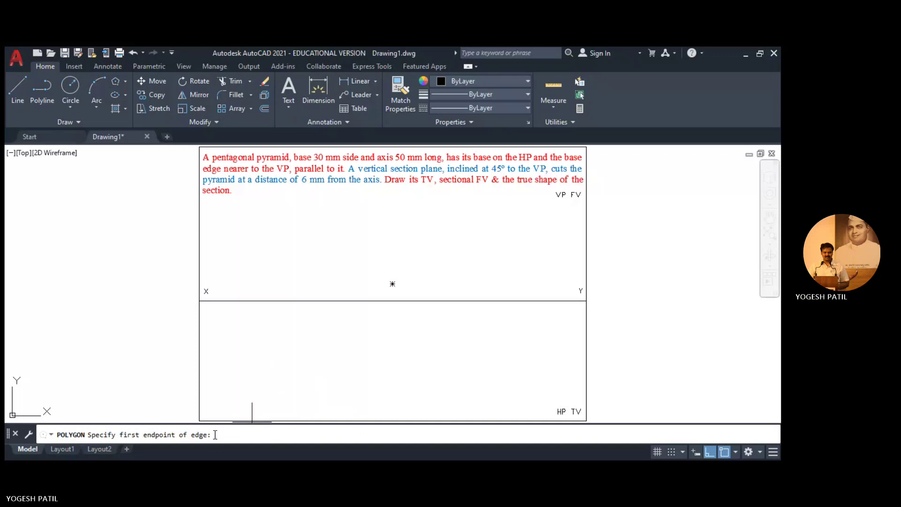
{"action": "left_click", "coordinate": [281, 336]}
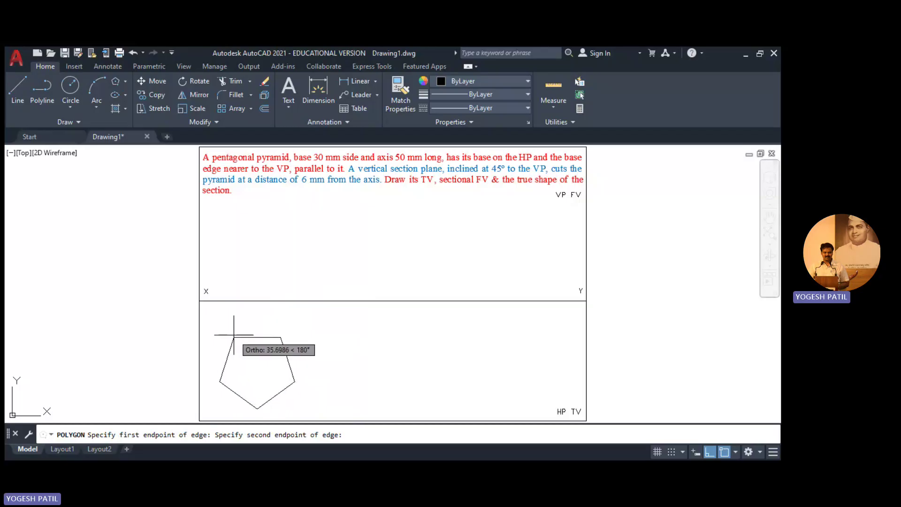
{"action": "key", "text": "Return"}
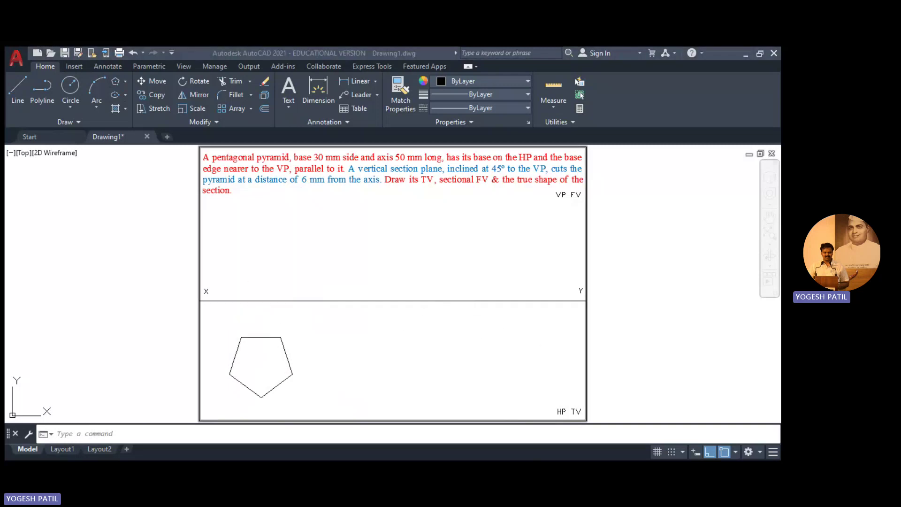
- Label the pentagon's corners 1 to 5 clockwise from the left corner, using single-line text 3.5 high
{"action": "left_click", "coordinate": [148, 431]}
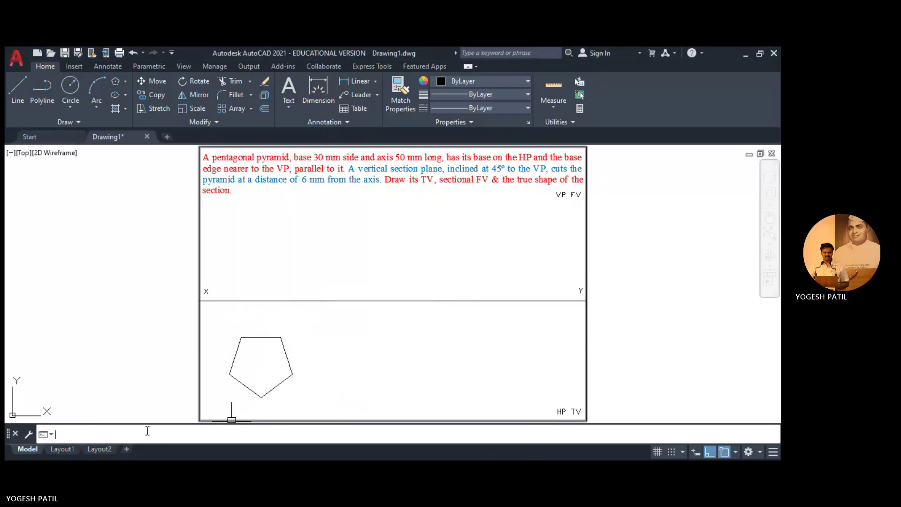
{"action": "type", "text": "DTEXT"}
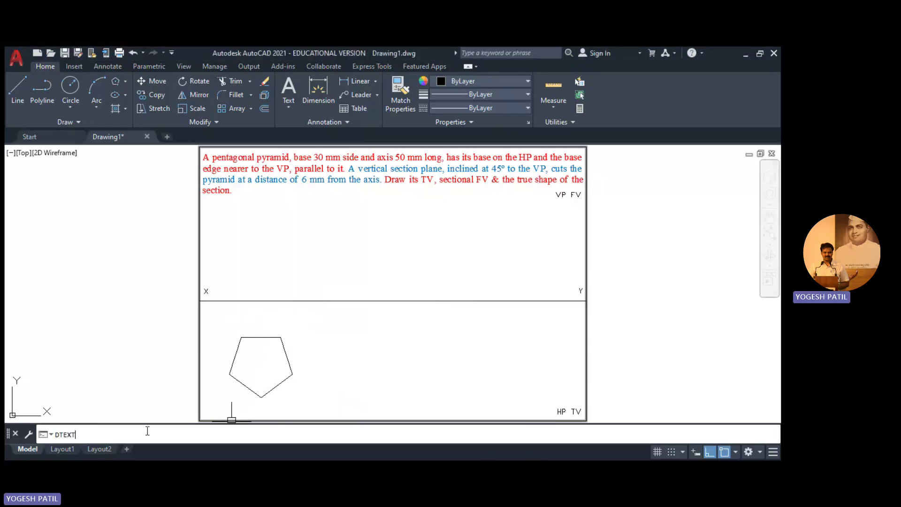
{"action": "key", "text": "Return"}
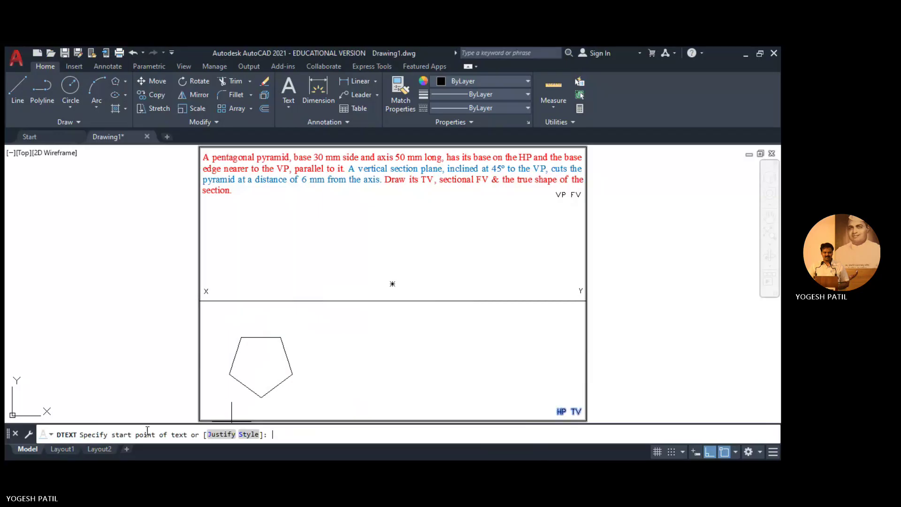
{"action": "left_click", "coordinate": [420, 353]}
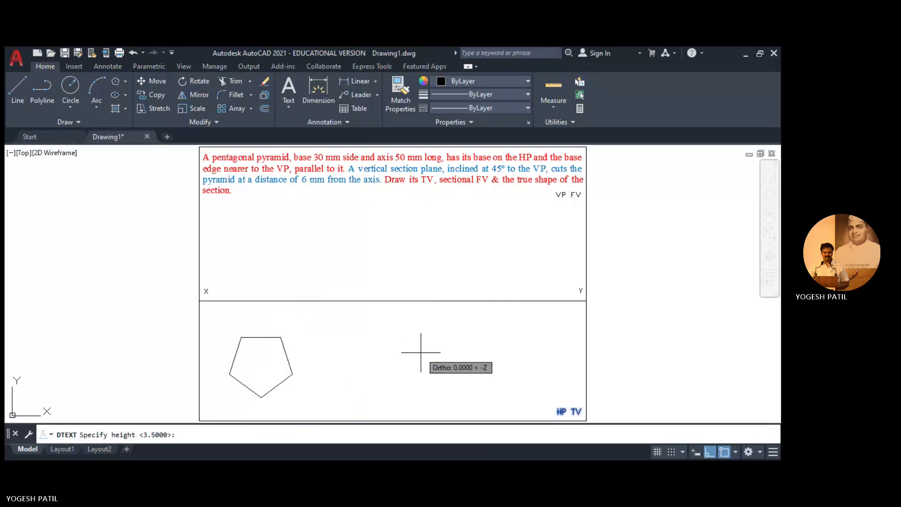
{"action": "key", "text": "Return"}
{"action": "key", "text": "Return"}
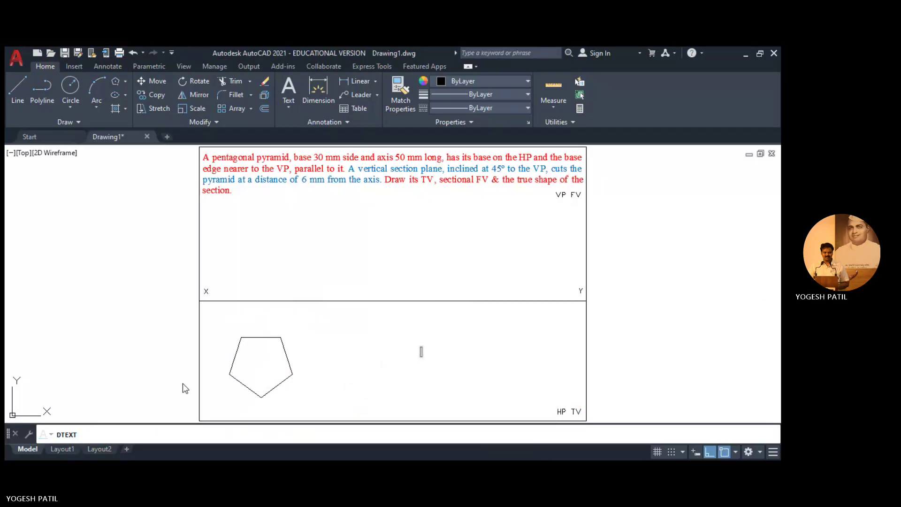
{"action": "left_click", "coordinate": [221, 374]}
{"action": "type", "text": "1"}
{"action": "left_click", "coordinate": [237, 330]}
{"action": "type", "text": "2"}
{"action": "left_click", "coordinate": [281, 331]}
{"action": "type", "text": "3"}
{"action": "left_click", "coordinate": [296, 378]}
{"action": "type", "text": "4"}
{"action": "left_click", "coordinate": [263, 408]}
{"action": "type", "text": "5"}
{"action": "left_click", "coordinate": [327, 404]}
{"action": "key", "text": "Return"}
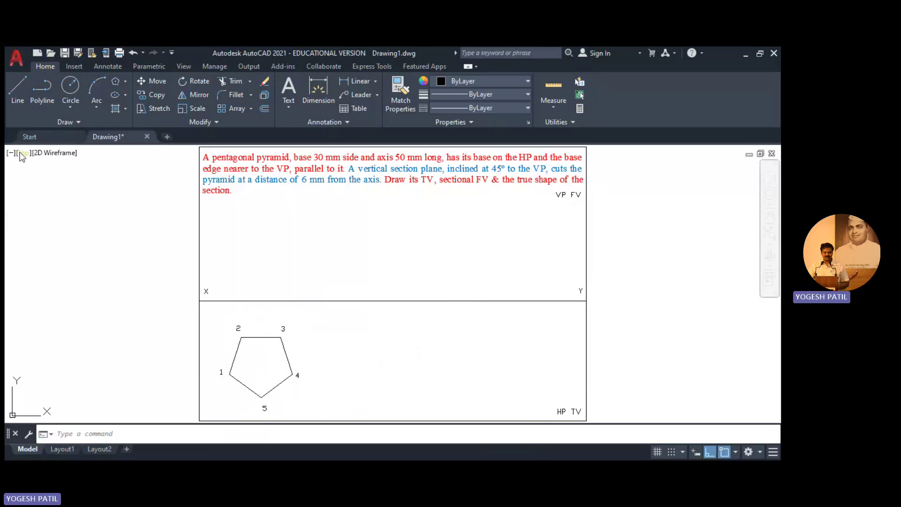
- Draw the pyramid's slant edges in the top view from the pentagon's centre to corners 1, 2 and 3
{"action": "left_click", "coordinate": [18, 88]}
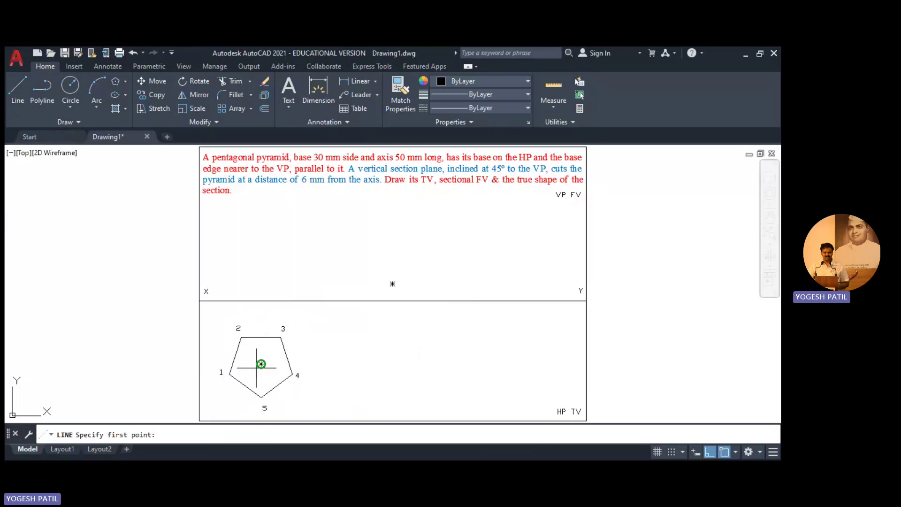
{"action": "left_click", "coordinate": [230, 374]}
{"action": "left_click", "coordinate": [261, 364]}
{"action": "left_click", "coordinate": [241, 337]}
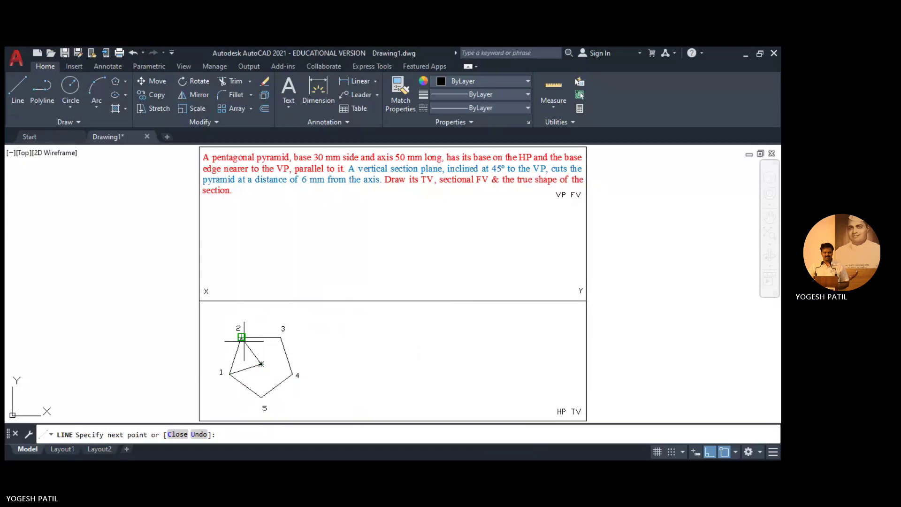
{"action": "key", "text": "Return"}
{"action": "left_click", "coordinate": [18, 92]}
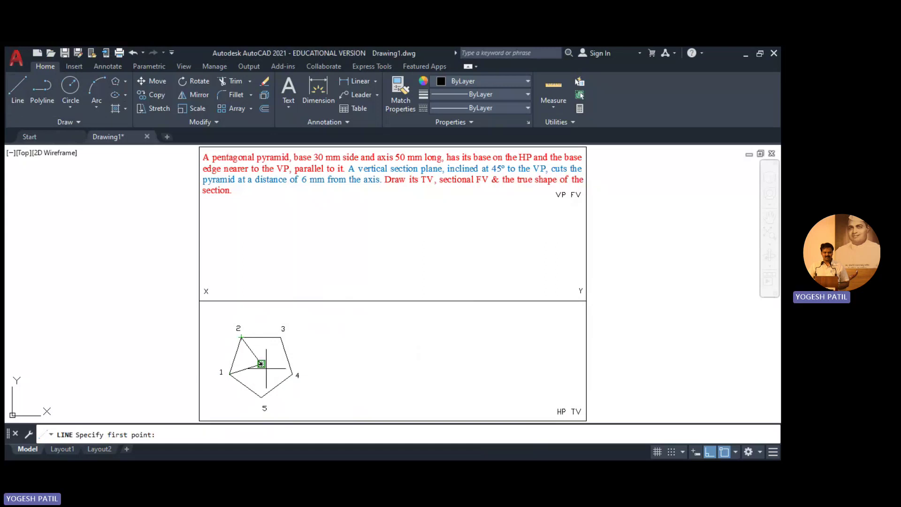
{"action": "left_click", "coordinate": [261, 365]}
{"action": "left_click", "coordinate": [281, 338]}
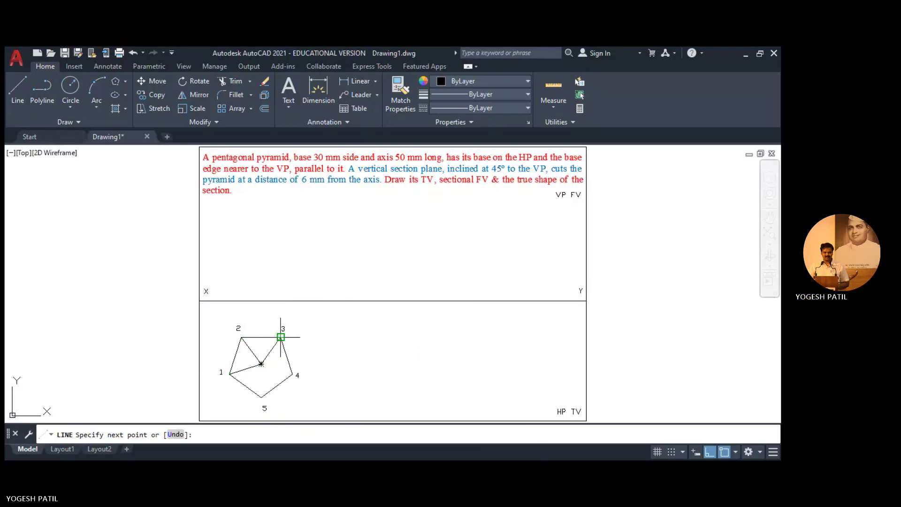
{"action": "key", "text": "Return"}
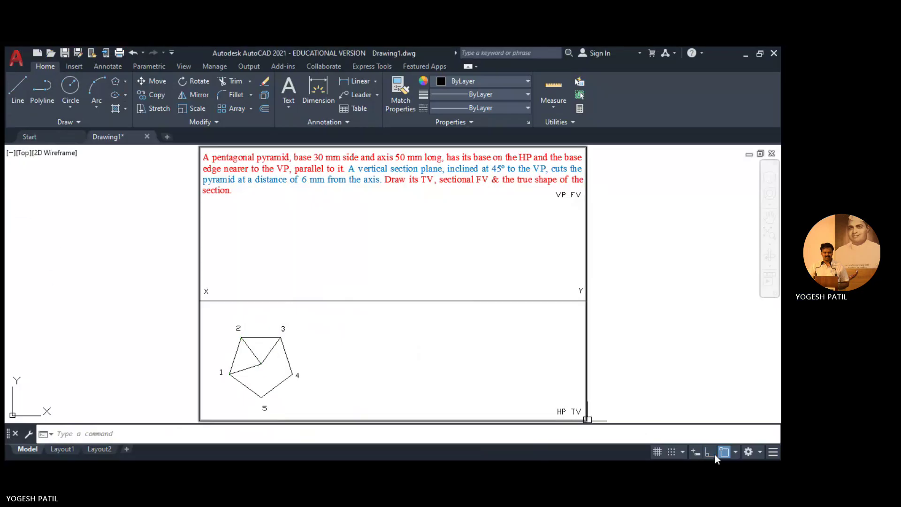
- Draw the remaining slant edges from the pentagon's centre to corners 4 and 5
{"action": "left_click", "coordinate": [27, 111]}
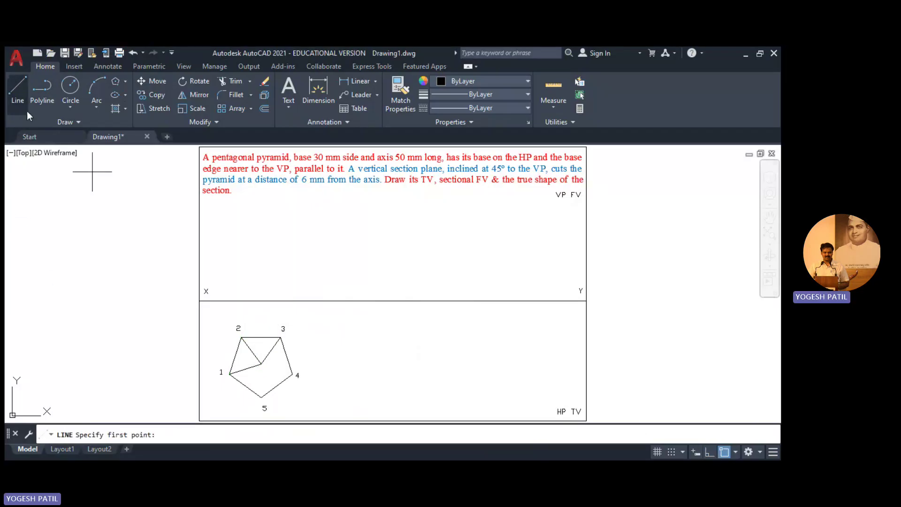
{"action": "left_click", "coordinate": [261, 364]}
{"action": "left_click", "coordinate": [293, 374]}
{"action": "key", "text": "Return"}
{"action": "key", "text": "Return"}
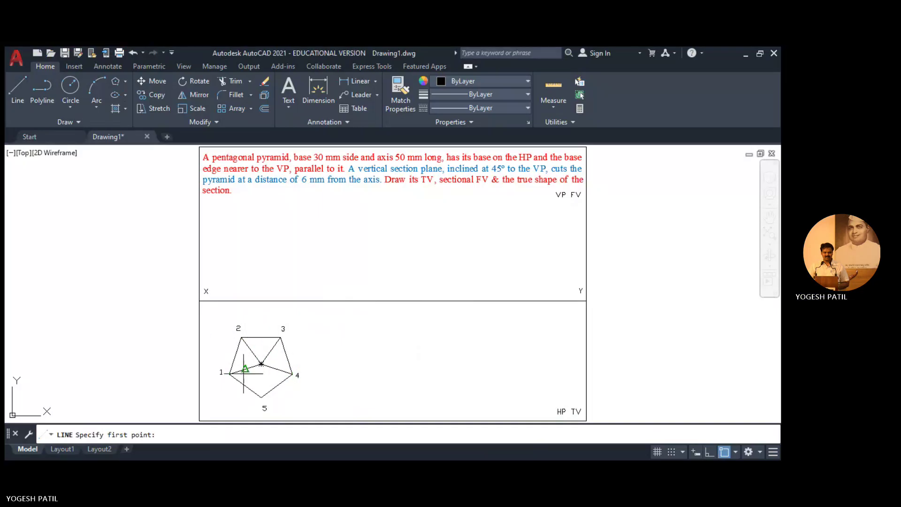
{"action": "left_click", "coordinate": [262, 364]}
{"action": "left_click", "coordinate": [262, 398]}
{"action": "key", "text": "Return"}
- Label the apex at the pentagon's centre O with single-line text 3.5 high
{"action": "type", "text": "DTEX"}
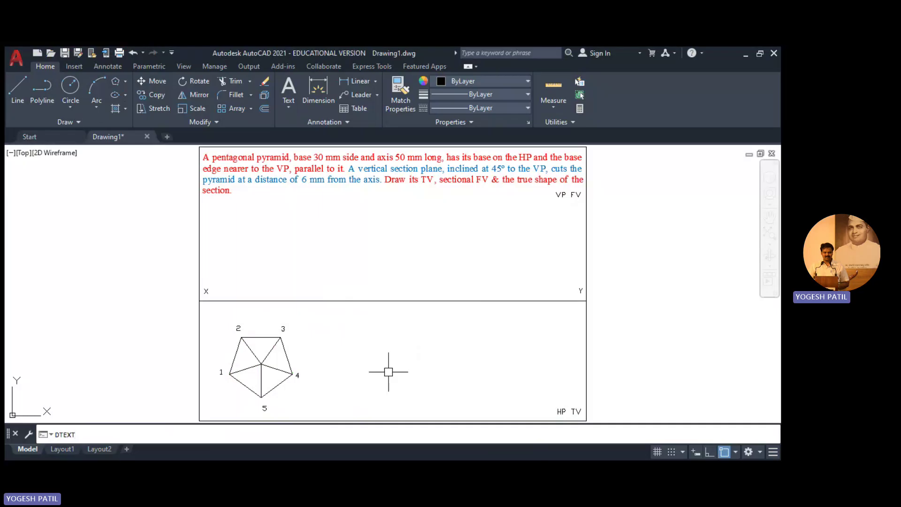
{"action": "type", "text": "T"}
{"action": "key", "text": "Return"}
{"action": "left_click", "coordinate": [388, 371]}
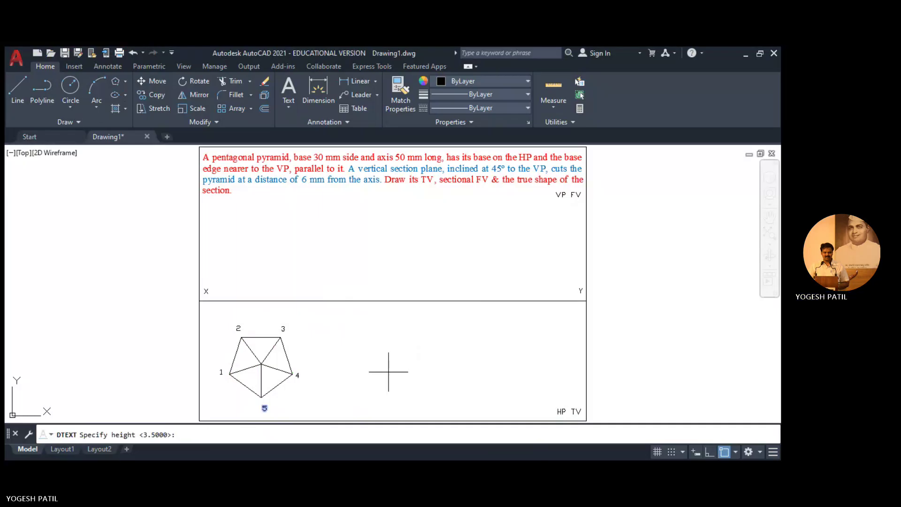
{"action": "key", "text": "Return"}
{"action": "key", "text": "Return"}
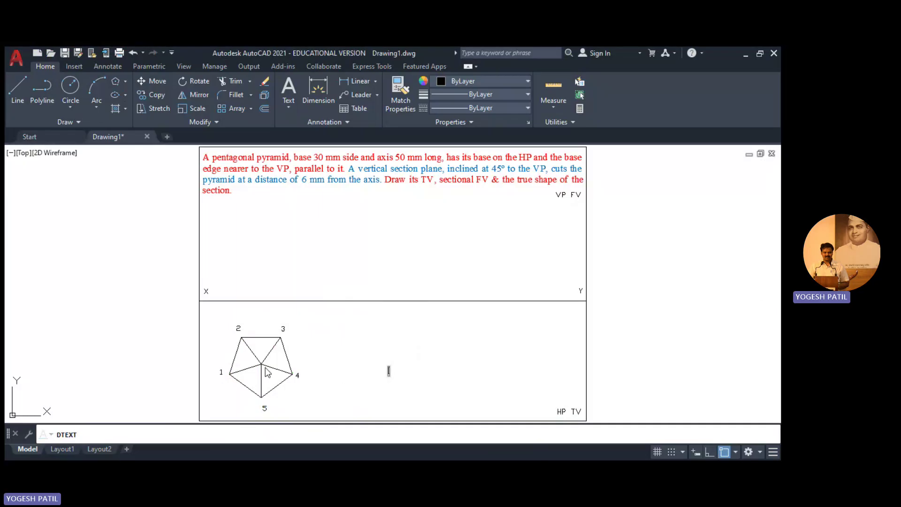
{"action": "left_click", "coordinate": [263, 372]}
{"action": "type", "text": "o"}
{"action": "key", "text": "Return"}
{"action": "key", "text": "Return"}
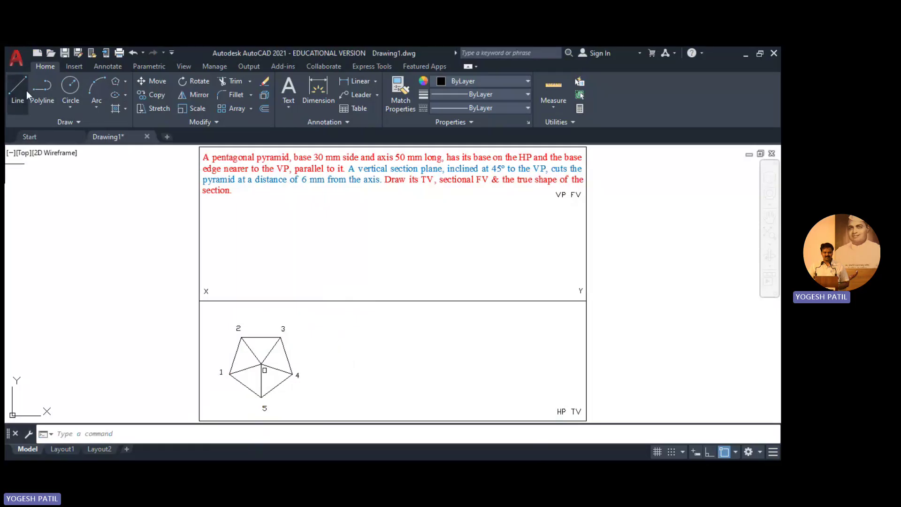
- Turn Ortho on and draw a vertical projector from corner 1 up to the XY line
{"action": "left_click", "coordinate": [18, 89]}
{"action": "left_click", "coordinate": [230, 373]}
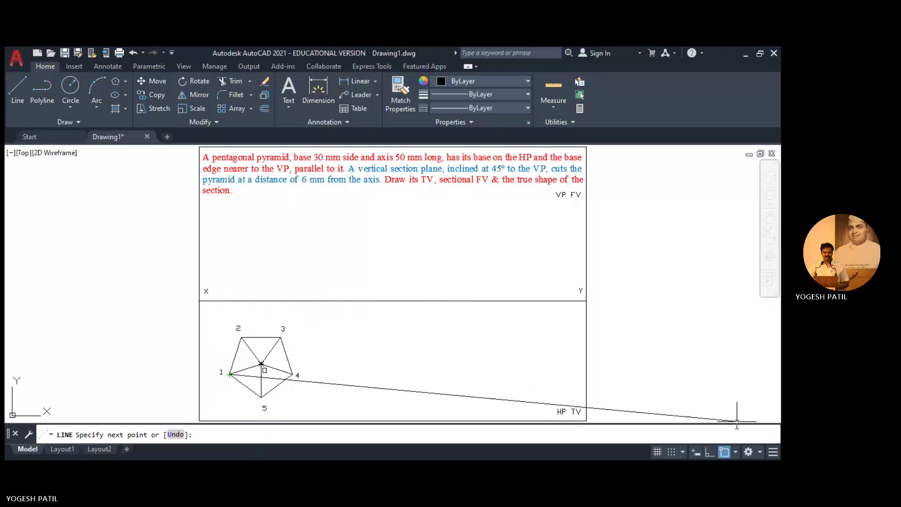
{"action": "left_click", "coordinate": [710, 452]}
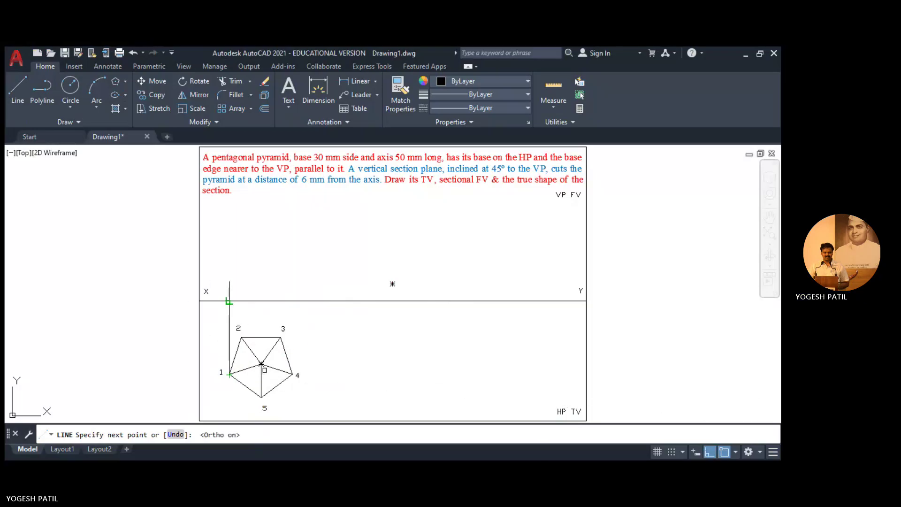
{"action": "left_click", "coordinate": [231, 299]}
{"action": "key", "text": "Return"}
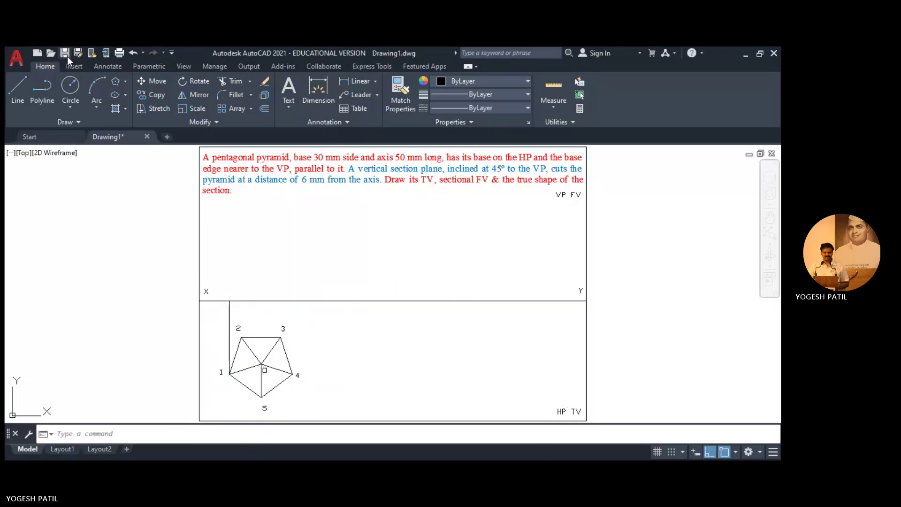
- Draw vertical projectors from corners 4 and 2 of the pentagon up to the XY line
{"action": "left_click", "coordinate": [17, 89]}
{"action": "left_click", "coordinate": [293, 374]}
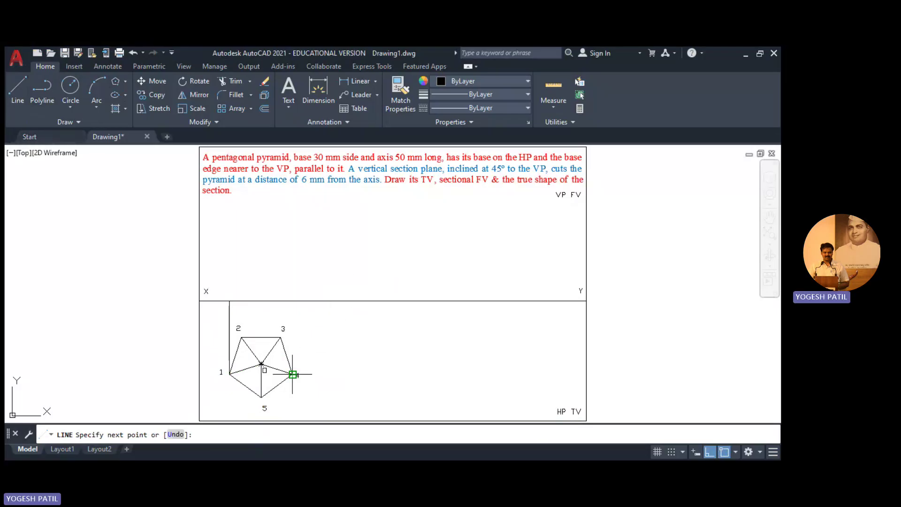
{"action": "left_click", "coordinate": [293, 302]}
{"action": "key", "text": "Return"}
{"action": "left_click", "coordinate": [17, 89]}
{"action": "left_click", "coordinate": [241, 337]}
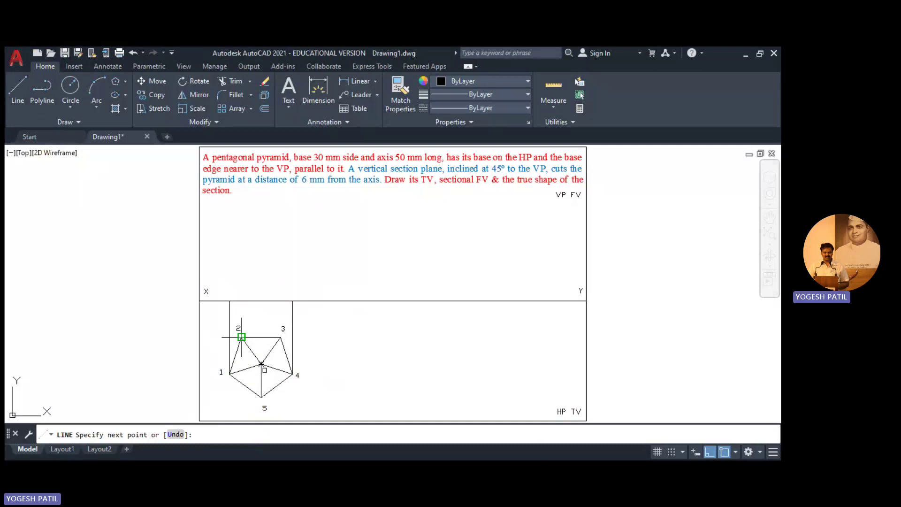
{"action": "left_click", "coordinate": [241, 301]}
{"action": "key", "text": "Return"}
- Draw vertical projectors from the apex O and corner 3 up to the XY line
{"action": "left_click", "coordinate": [17, 89]}
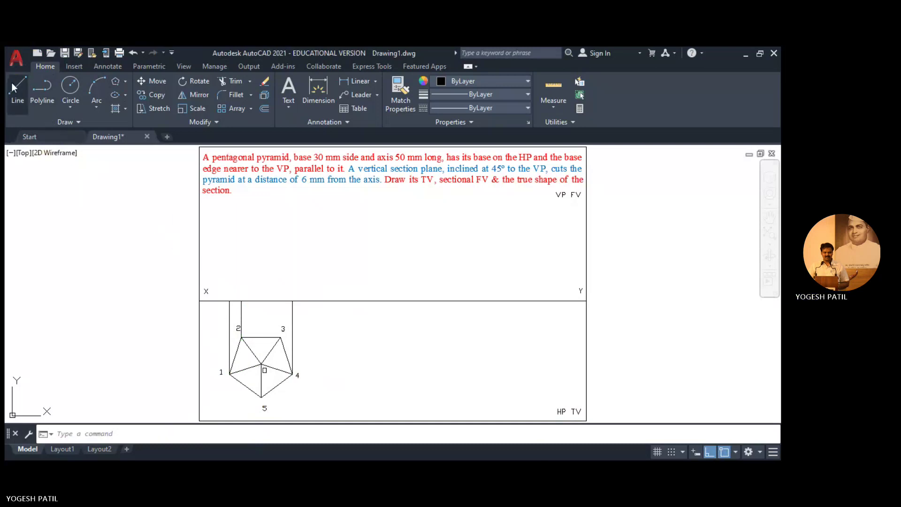
{"action": "left_click", "coordinate": [261, 364]}
{"action": "left_click", "coordinate": [261, 301]}
{"action": "key", "text": "Return"}
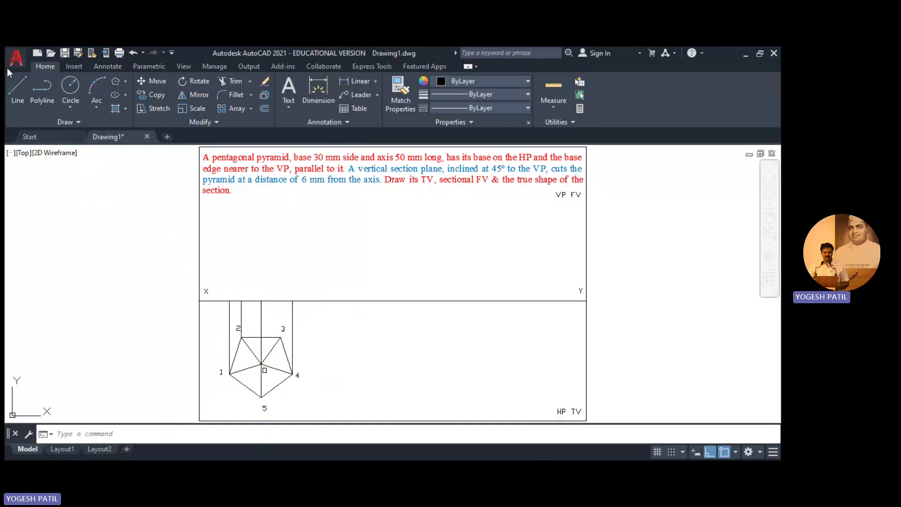
{"action": "left_click", "coordinate": [18, 89]}
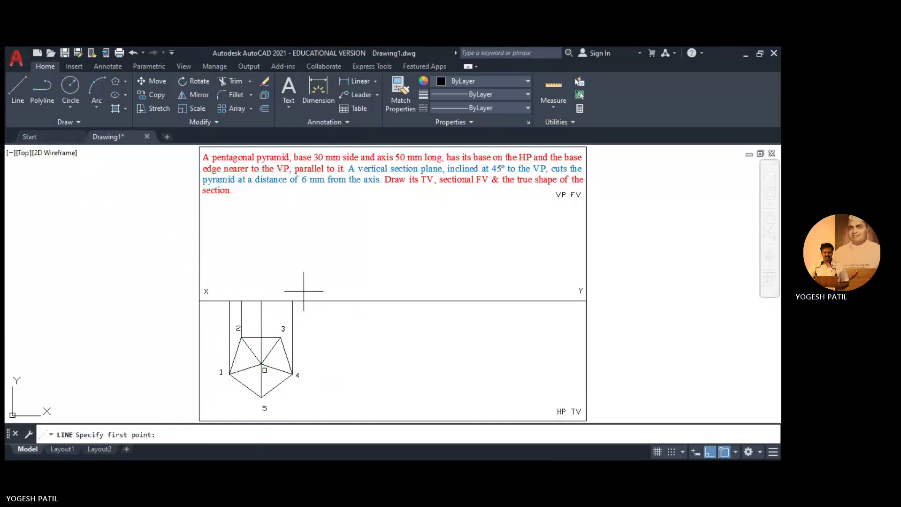
{"action": "left_click", "coordinate": [281, 337]}
{"action": "left_click", "coordinate": [280, 302]}
{"action": "key", "text": "Return"}
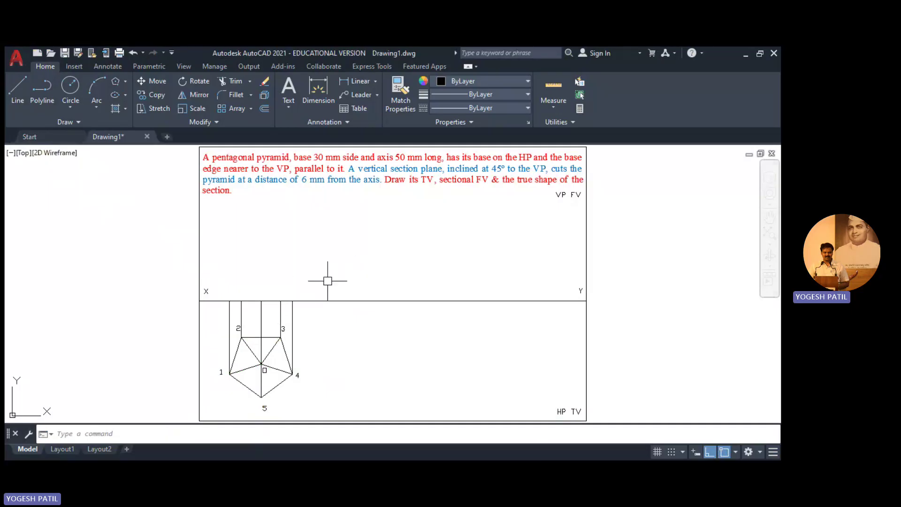
- Change the colour of all five vertical projectors to grey colour 9
{"action": "left_click", "coordinate": [237, 316]}
{"action": "left_click", "coordinate": [240, 317]}
{"action": "left_click", "coordinate": [261, 324]}
{"action": "left_click", "coordinate": [280, 314]}
{"action": "left_click", "coordinate": [292, 312]}
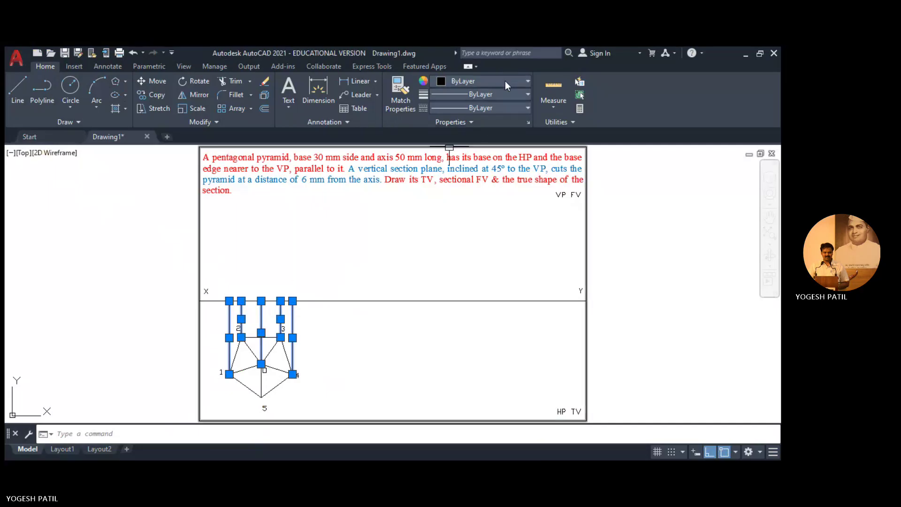
{"action": "key", "text": "Escape"}
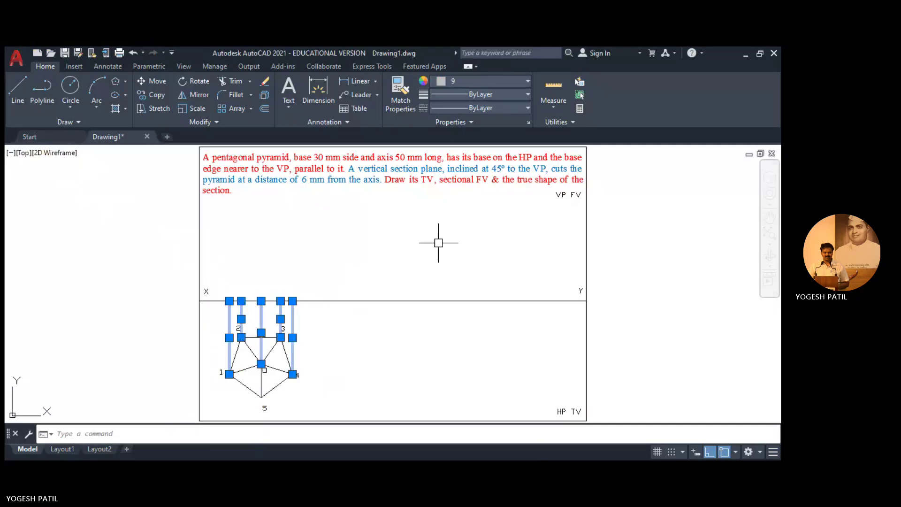
- Draw the pyramid's 50 mm axis vertically upward from the end of apex O's projector on the XY line
{"action": "left_click", "coordinate": [17, 92]}
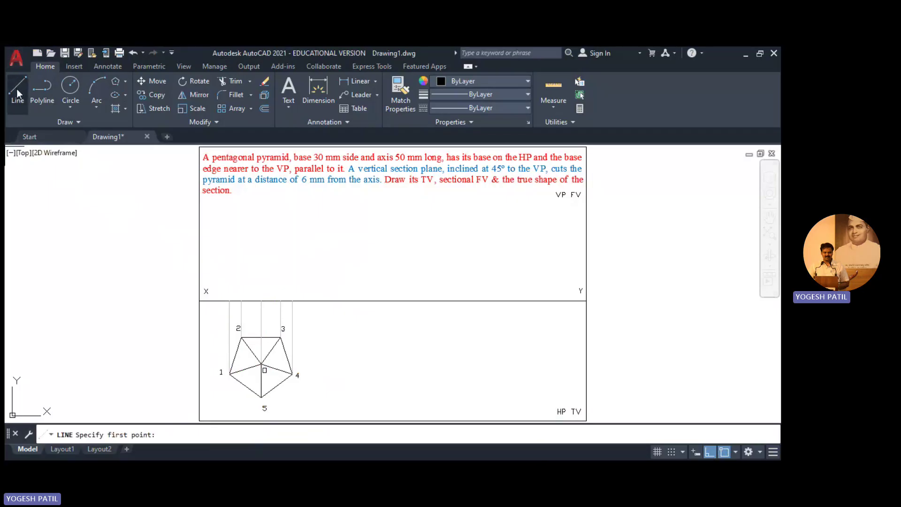
{"action": "left_click", "coordinate": [261, 300]}
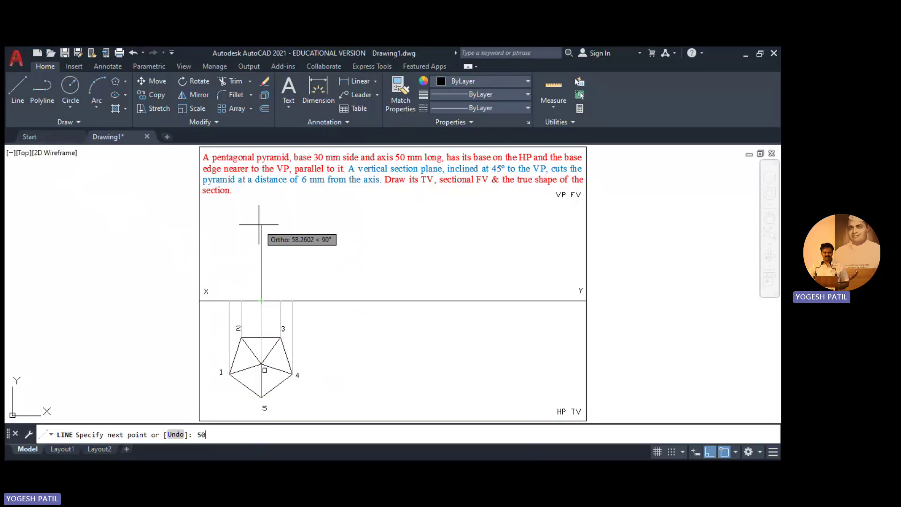
{"action": "key", "text": "Return"}
{"action": "key", "text": "Return"}
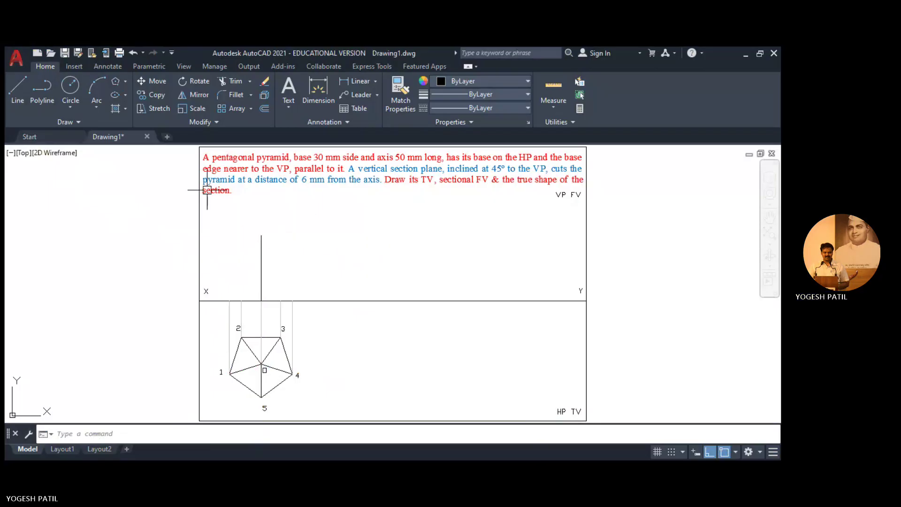
- Draw the front view's outer triangle: base along XY between the projectors of corners 4 and 1, with slant edges to the apex
{"action": "left_click", "coordinate": [19, 88]}
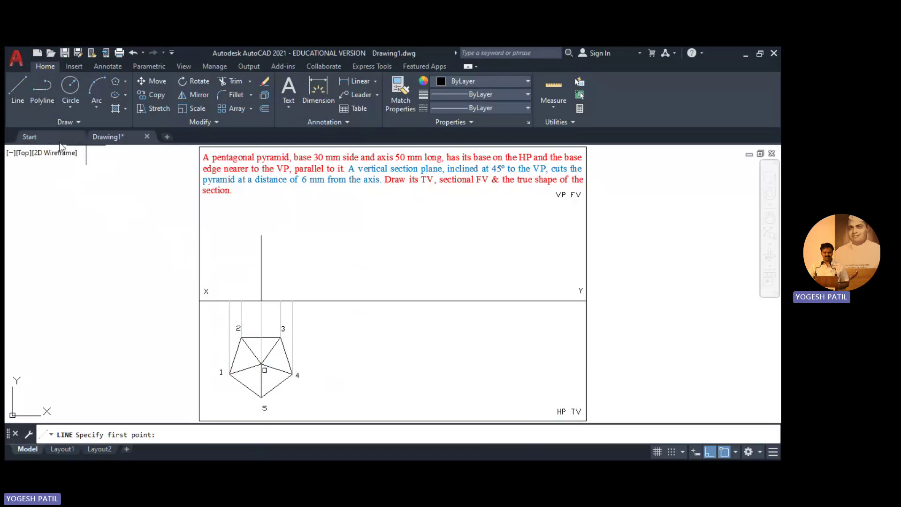
{"action": "left_click", "coordinate": [292, 301]}
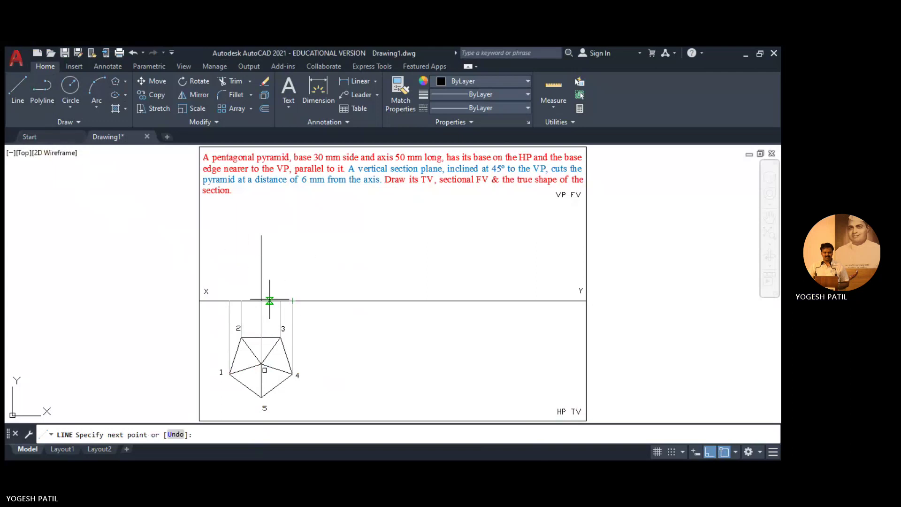
{"action": "left_click", "coordinate": [230, 300]}
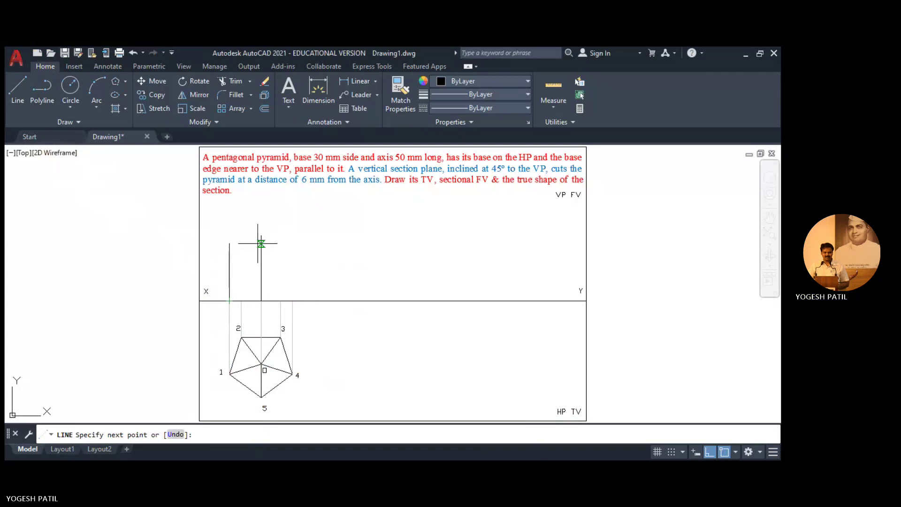
{"action": "left_click", "coordinate": [261, 235]}
{"action": "left_click", "coordinate": [292, 301]}
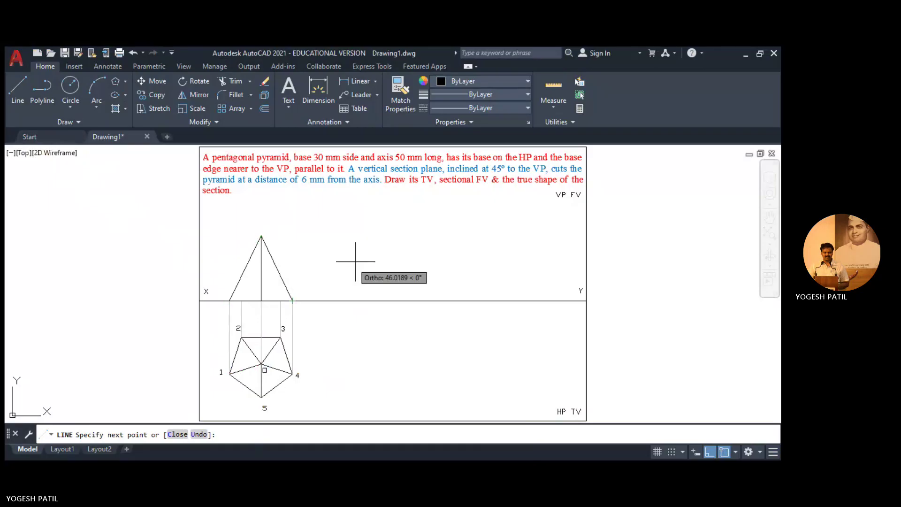
{"action": "key", "text": "Return"}
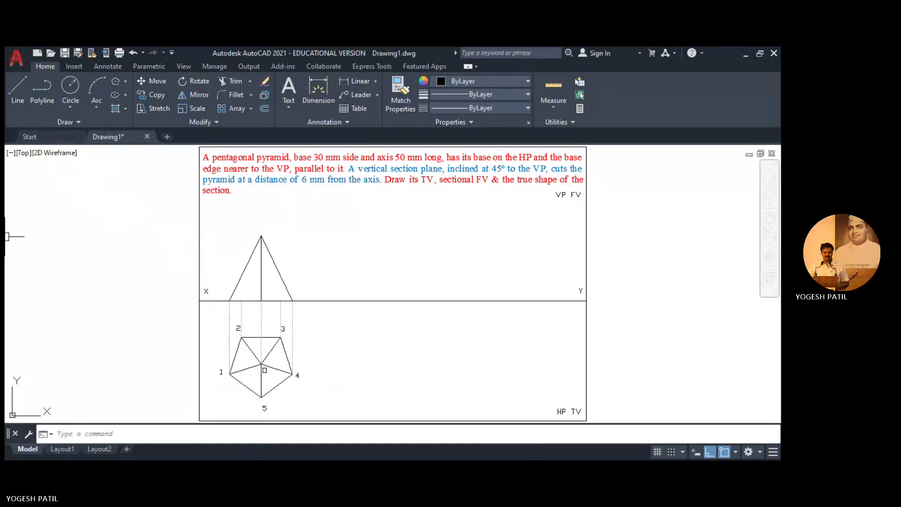
- Draw the slant edges joining the front-view apex to the projected points of corners 2 and 3 on the XY line
{"action": "left_click", "coordinate": [18, 88]}
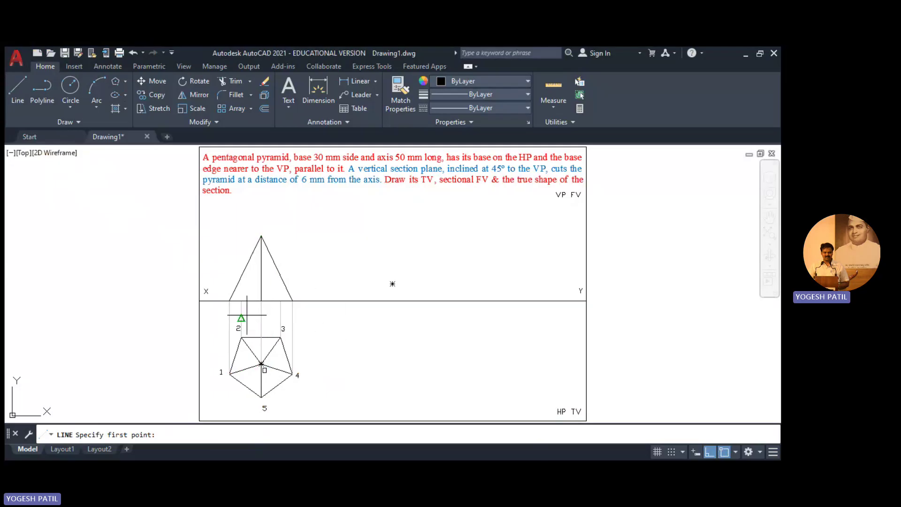
{"action": "left_click", "coordinate": [242, 300]}
{"action": "left_click", "coordinate": [262, 236]}
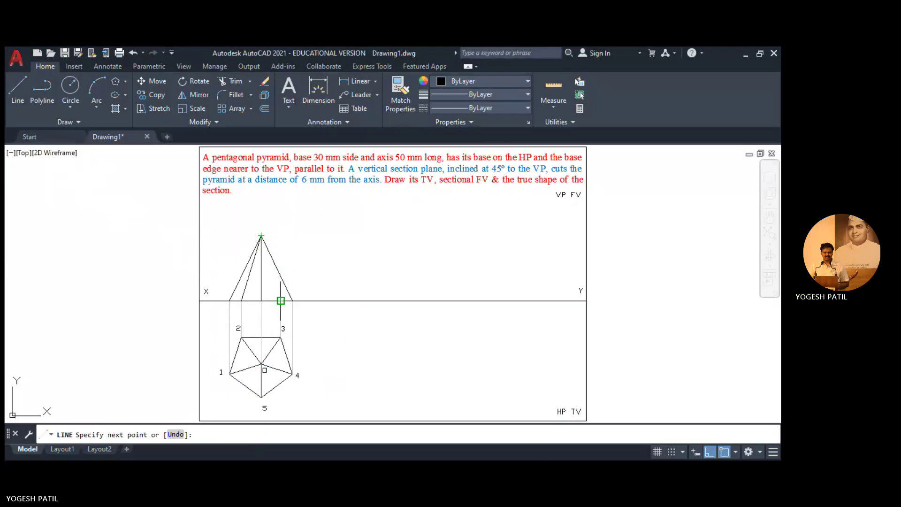
{"action": "left_click", "coordinate": [281, 301]}
{"action": "key", "text": "Escape"}
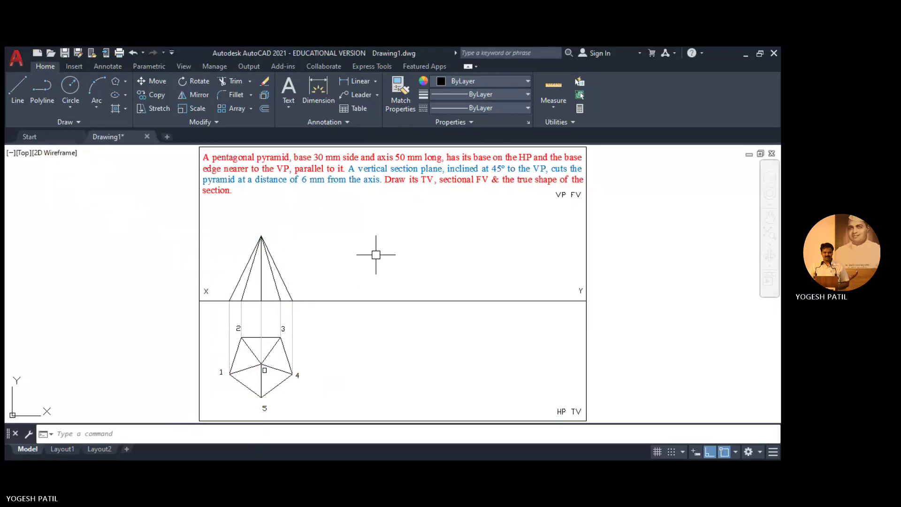
- Label the front view's base points 1', 2', 5', 3' and 4' just above the XY line with 3.5-high single-line text
{"action": "type", "text": "DTEXT"}
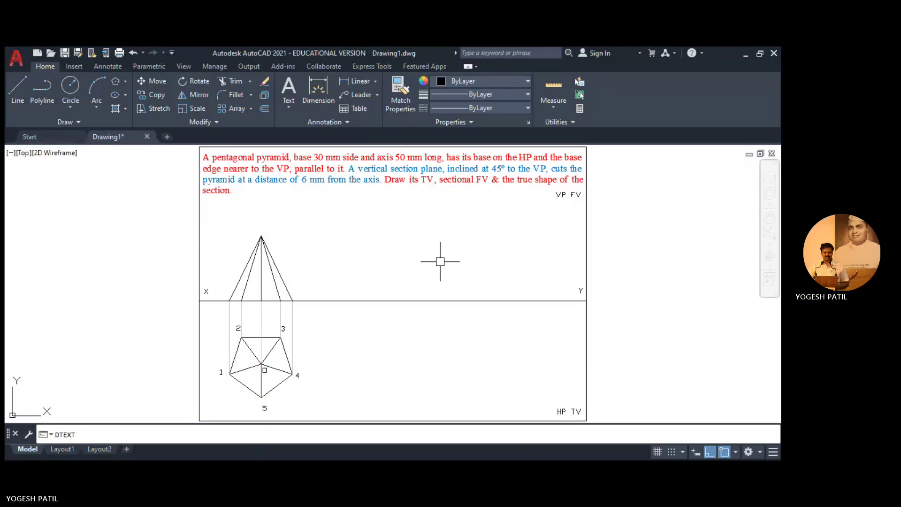
{"action": "key", "text": "Return"}
{"action": "left_click", "coordinate": [383, 262]}
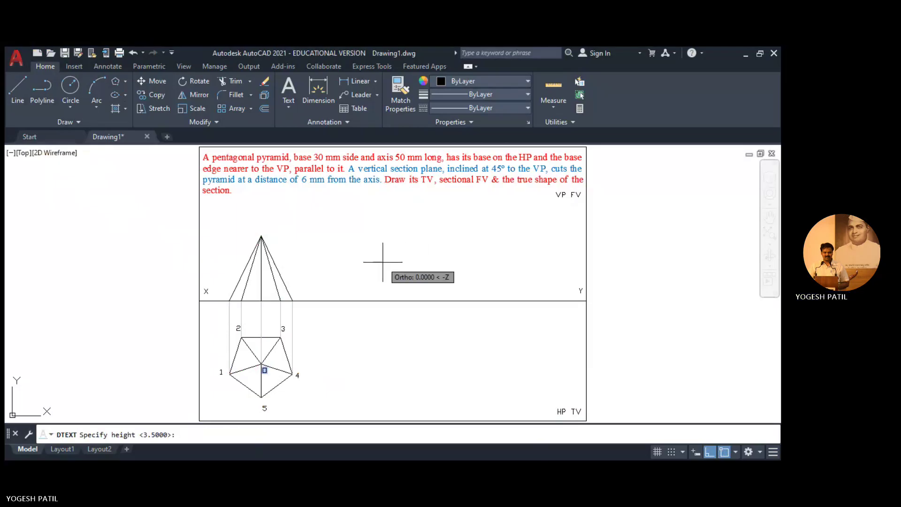
{"action": "key", "text": "Return"}
{"action": "key", "text": "Return"}
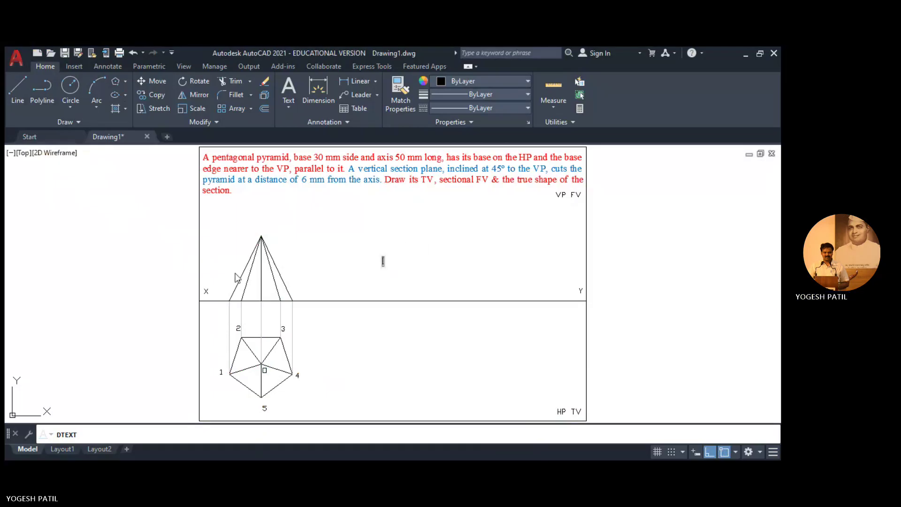
{"action": "left_click", "coordinate": [224, 297]}
{"action": "left_click", "coordinate": [264, 297]}
{"action": "left_click", "coordinate": [283, 296]}
{"action": "type", "text": "3'"}
{"action": "left_click", "coordinate": [297, 296]}
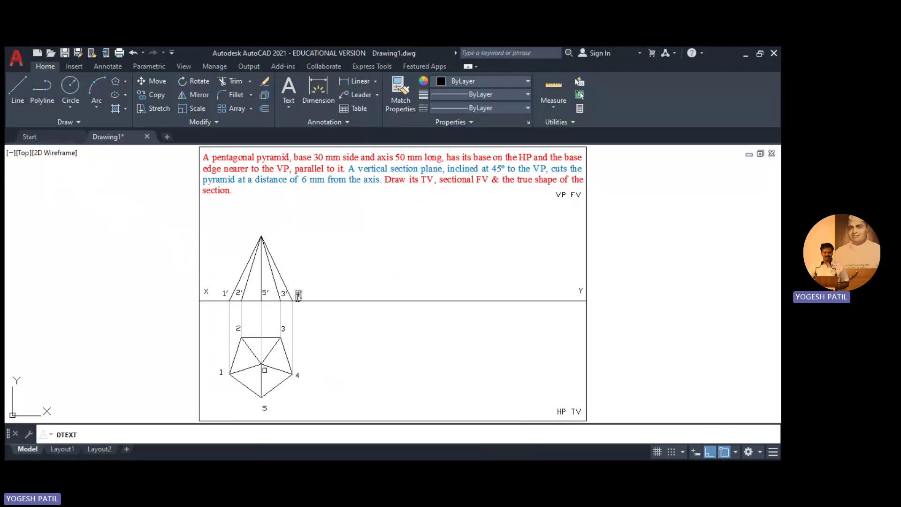
{"action": "type", "text": "4'"}
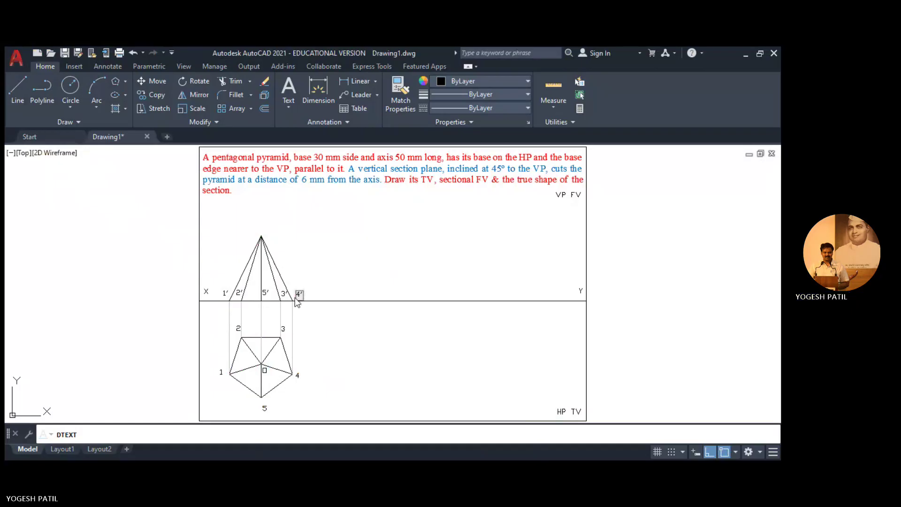
- Label the front view's apex O and finish the text entry
{"action": "left_click", "coordinate": [260, 230]}
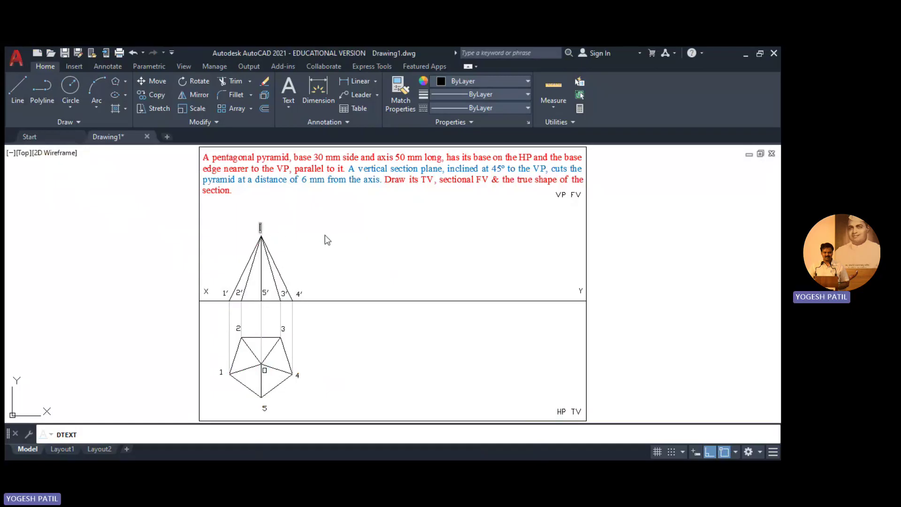
{"action": "type", "text": "o"}
{"action": "left_click", "coordinate": [381, 248]}
{"action": "key", "text": "Escape"}
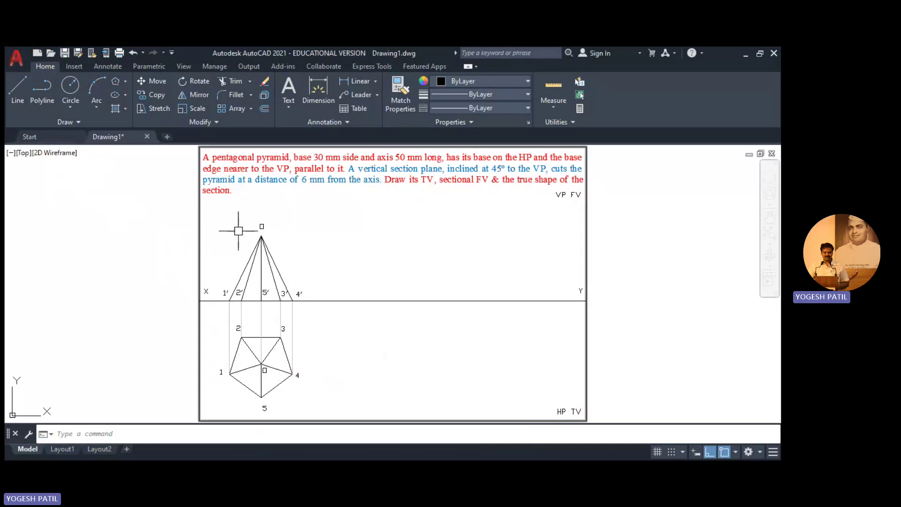
- Change the linetype of the front view's hidden slant edges from the apex to 2' and 3' to dashed
{"action": "left_click", "coordinate": [517, 108]}
{"action": "left_click", "coordinate": [450, 168]}
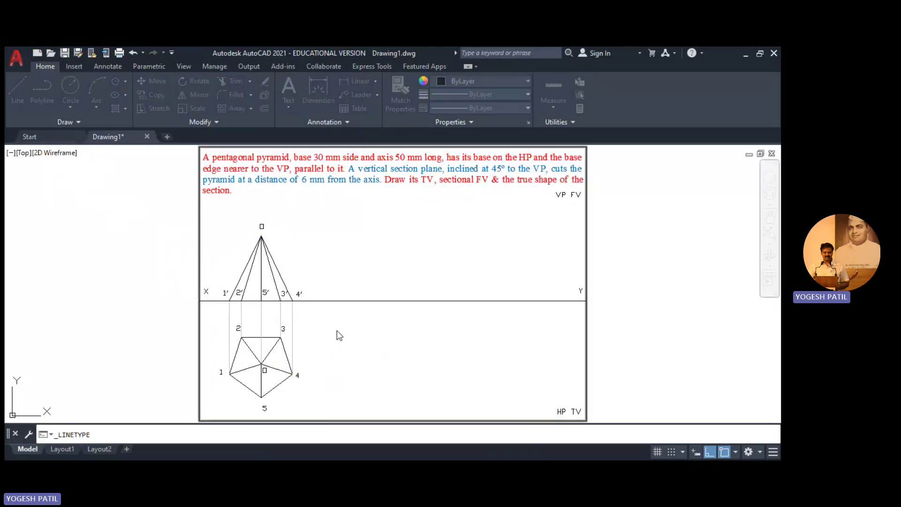
{"action": "key", "text": "Return"}
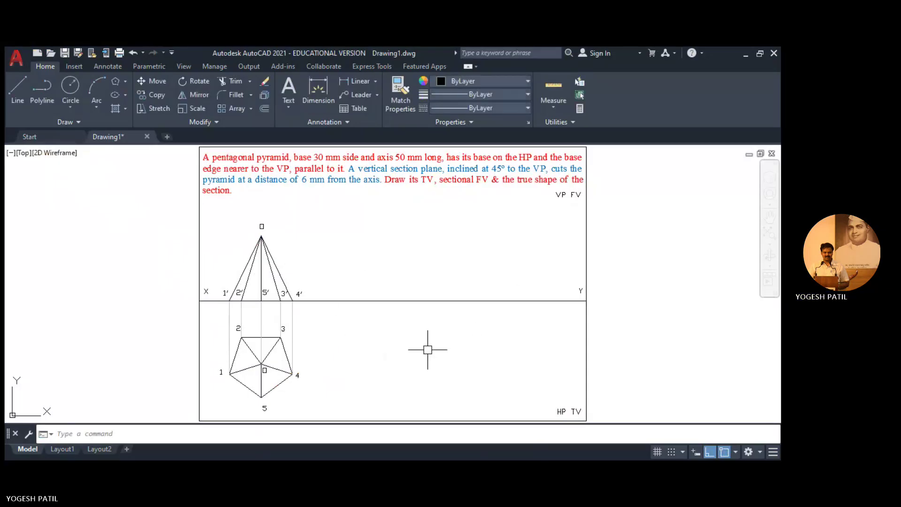
{"action": "left_click", "coordinate": [250, 280]}
{"action": "left_click", "coordinate": [275, 281]}
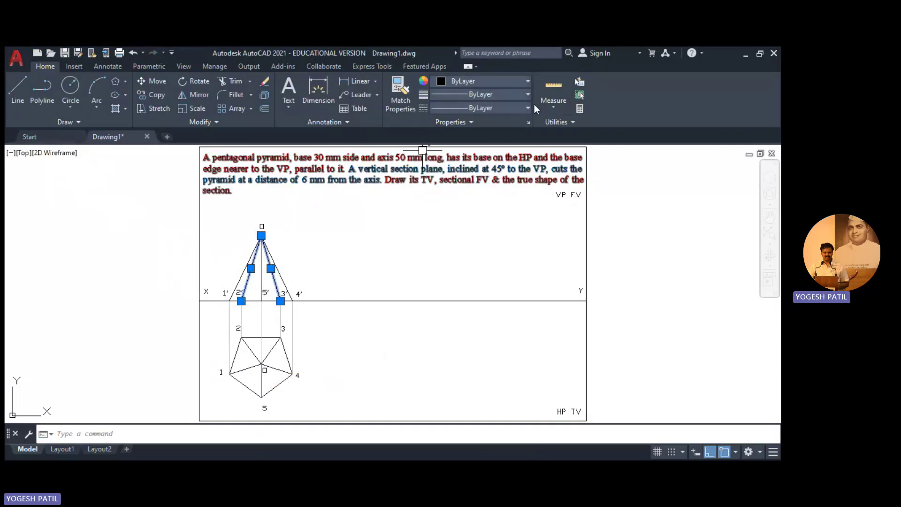
{"action": "key", "text": "Escape"}
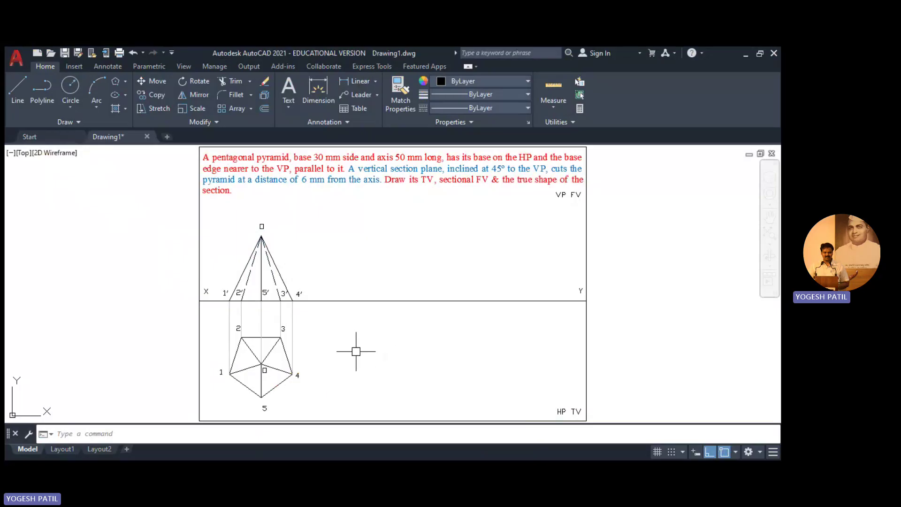
- Add an aligned dimension to the pentagon's base edge between corners 1 and 5, placed outside the top view
{"action": "scroll", "coordinate": [357, 350], "scroll_direction": "up", "scroll_amount": 2}
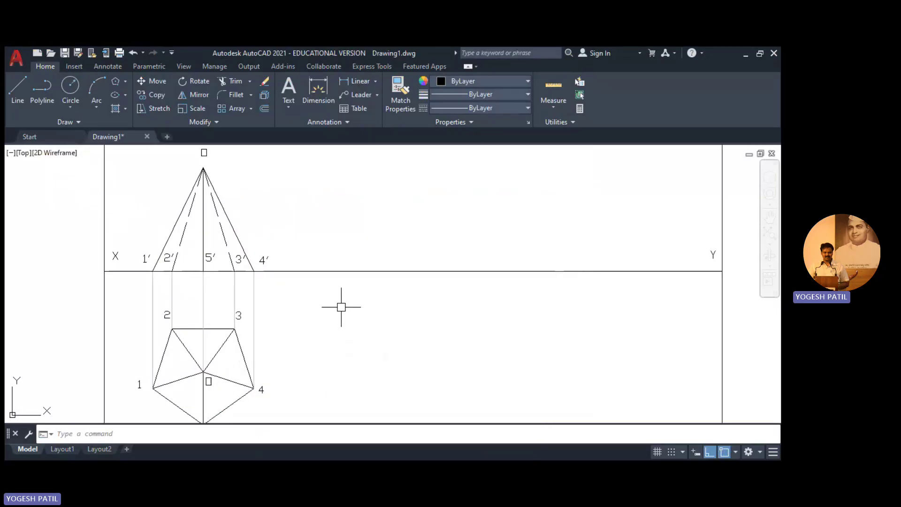
{"action": "scroll", "coordinate": [341, 307], "scroll_direction": "down", "scroll_amount": 3}
{"action": "mouse_move", "coordinate": [390, 244]}
{"action": "middle_mouse_down"}
{"action": "mouse_move", "coordinate": [394, 263]}
{"action": "mouse_move", "coordinate": [399, 251]}
{"action": "middle_mouse_up"}
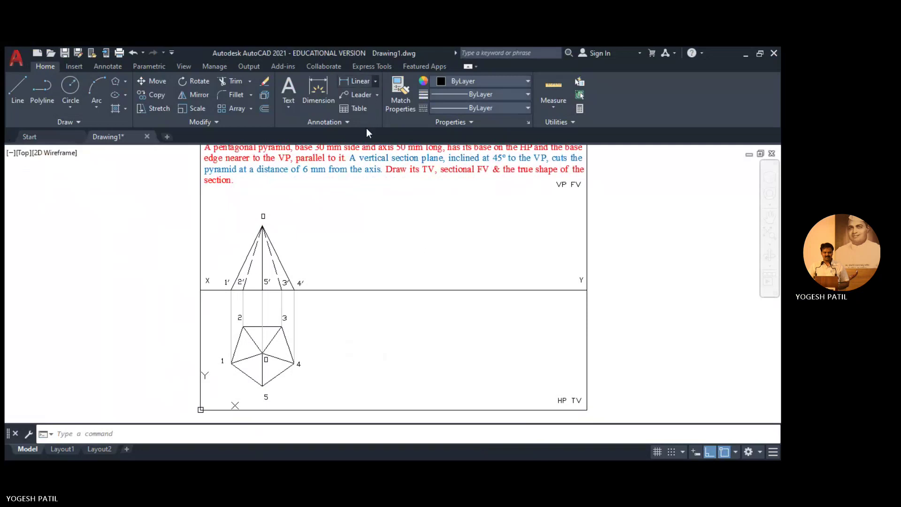
{"action": "type", "text": "dal"}
{"action": "key", "text": "Return"}
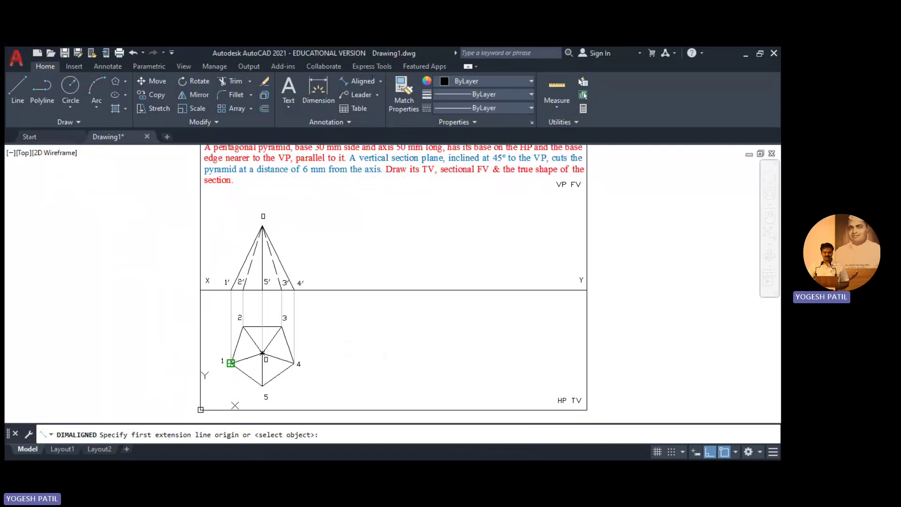
{"action": "left_click", "coordinate": [230, 363]}
{"action": "left_click", "coordinate": [262, 386]}
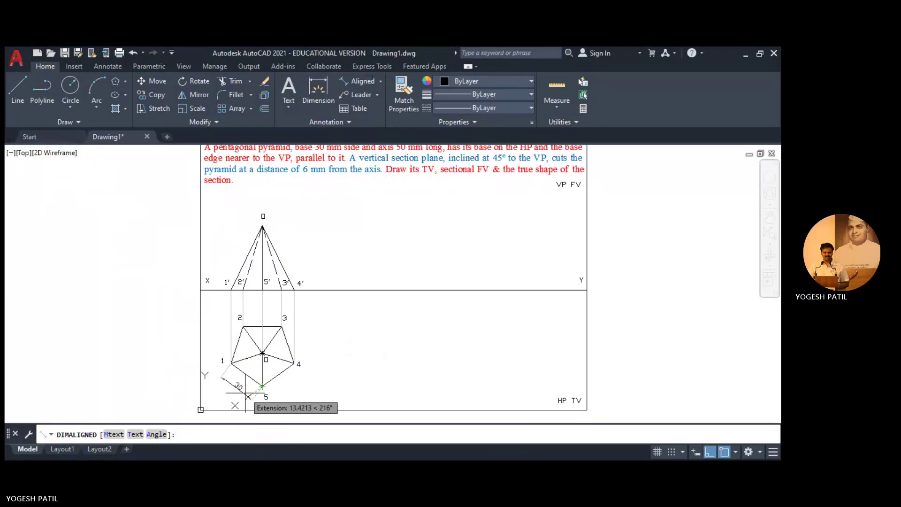
{"action": "left_click", "coordinate": [248, 397]}
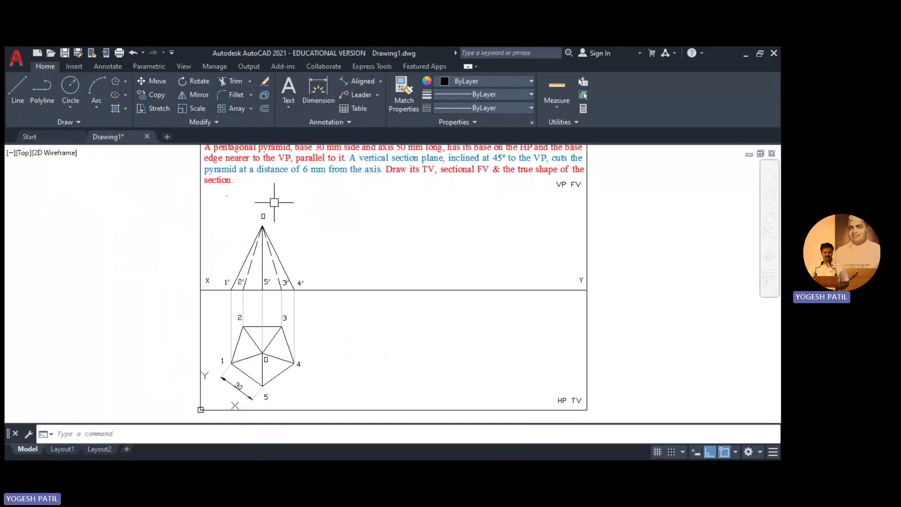
- Draw a horizontal line from the front-view apex towards the X end, continuing vertically down to the XY line
{"action": "left_click", "coordinate": [15, 92]}
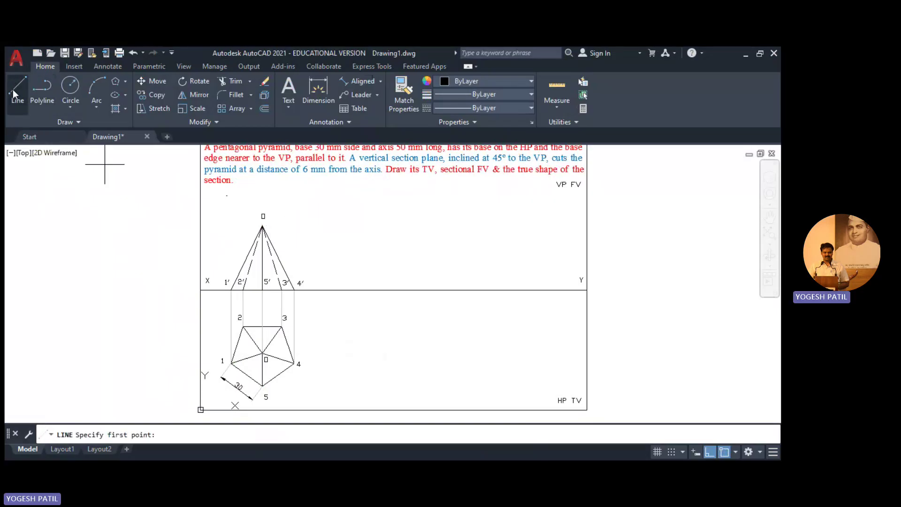
{"action": "left_click", "coordinate": [262, 224]}
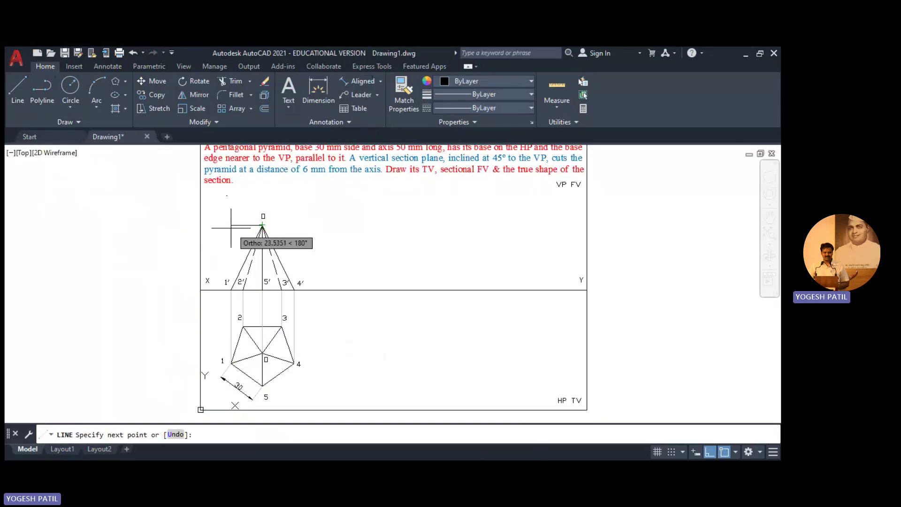
{"action": "left_click", "coordinate": [214, 225]}
{"action": "left_click", "coordinate": [214, 291]}
{"action": "key", "text": "Return"}
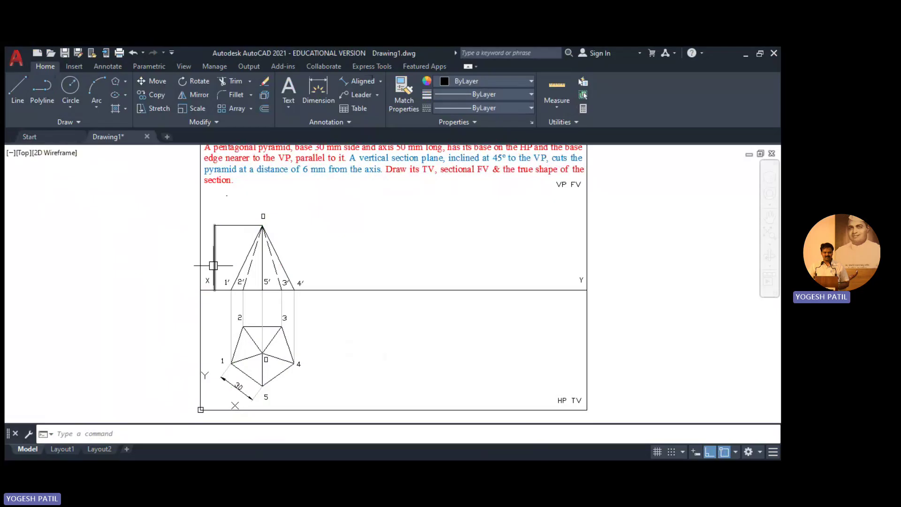
- Add an aligned dimension for the pyramid's height along the vertical line, and change the horizontal line at the apex to light grey
{"action": "left_click", "coordinate": [356, 81]}
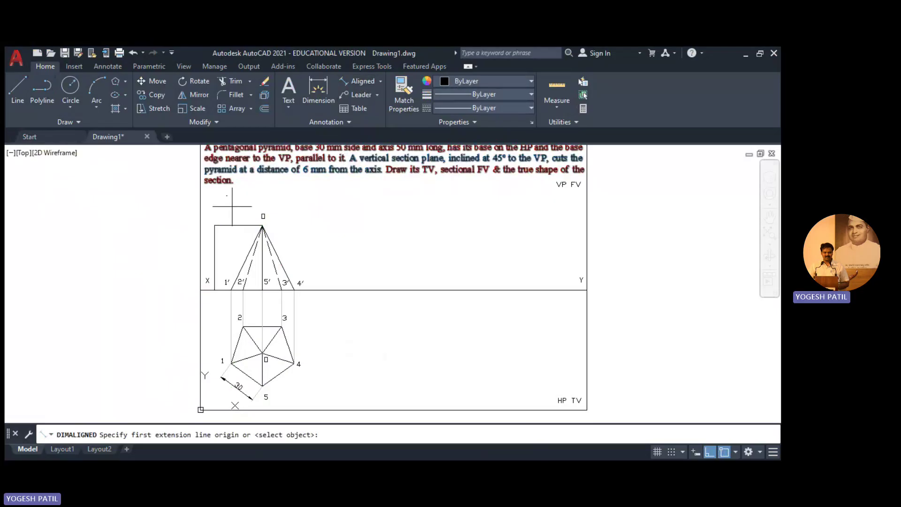
{"action": "left_click", "coordinate": [214, 225]}
{"action": "left_click", "coordinate": [214, 289]}
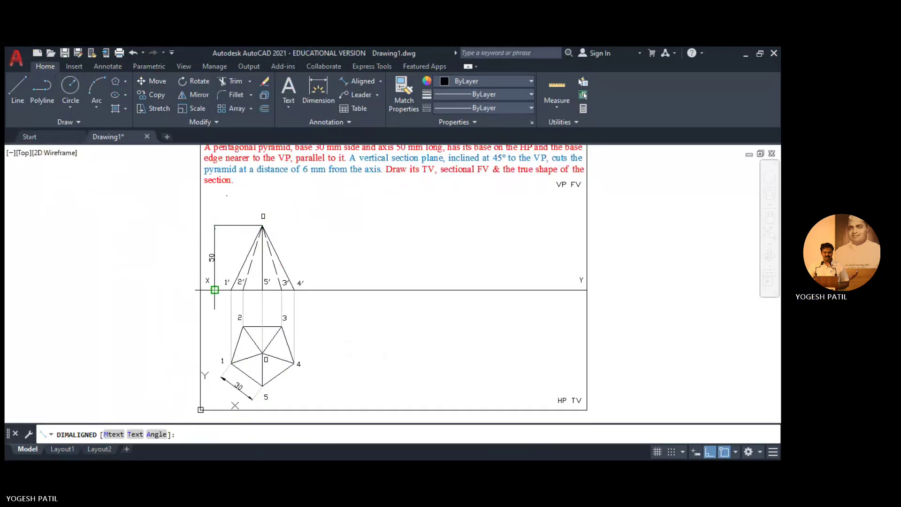
{"action": "left_click", "coordinate": [215, 290]}
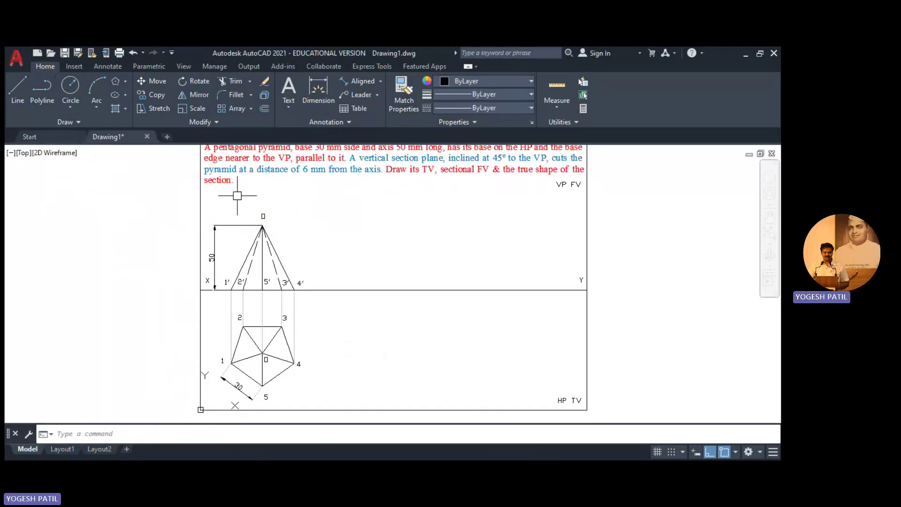
{"action": "left_click", "coordinate": [237, 225]}
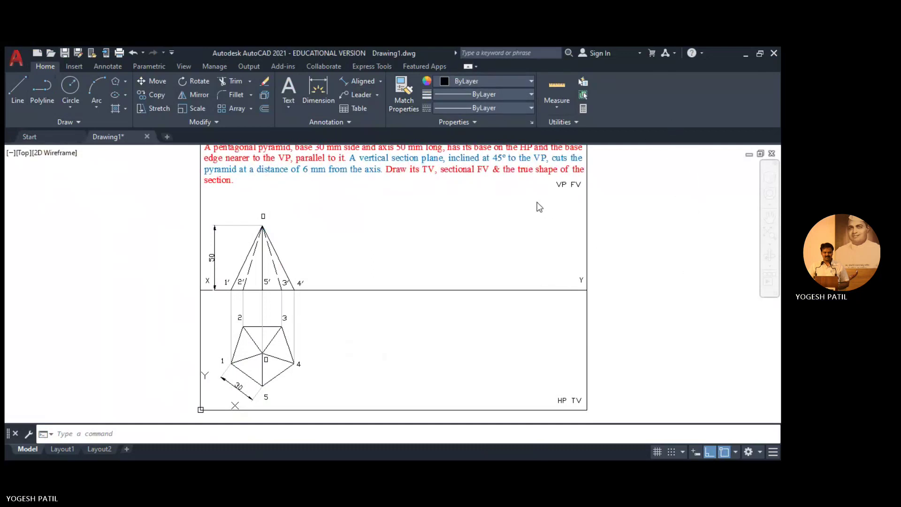
{"action": "key", "text": "Escape"}
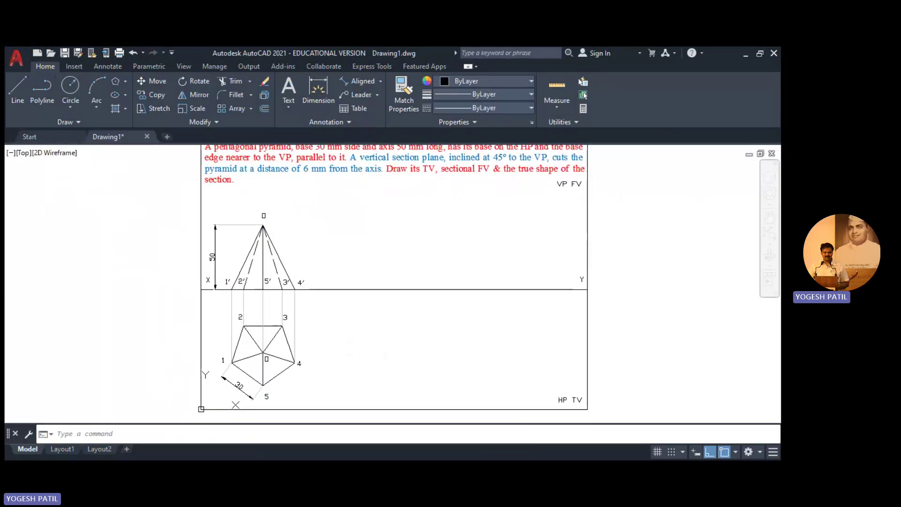
- Draw a vertical line 6 mm from the pyramid's axis on the Y side, from the XY line down to the frame's lower edge
{"action": "middle_click_drag", "start_coordinate": [625, 209], "coordinate": [626, 216]}
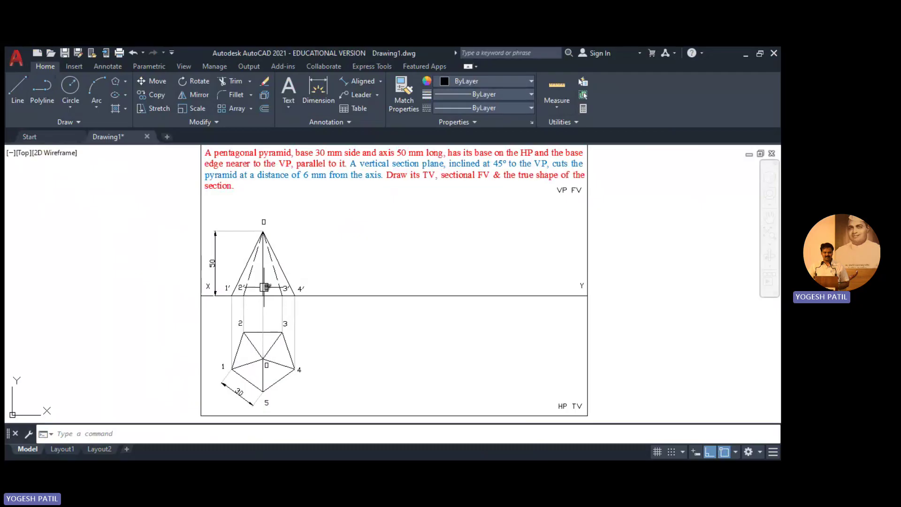
{"action": "left_click", "coordinate": [263, 278]}
{"action": "key", "text": "Delete"}
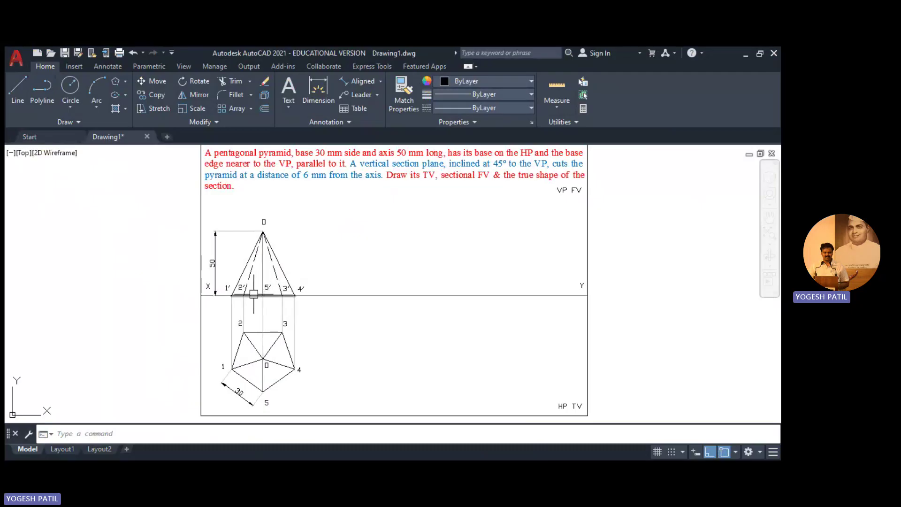
{"action": "left_click", "coordinate": [13, 87]}
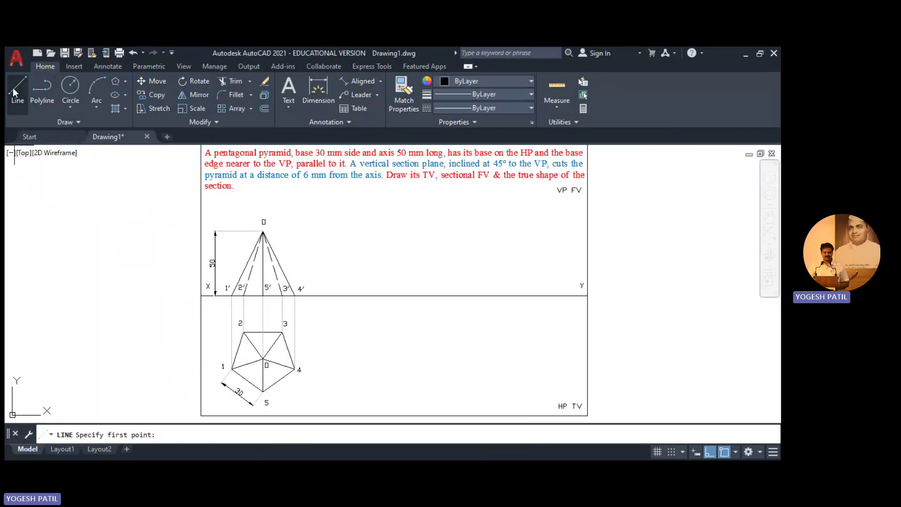
{"action": "left_click", "coordinate": [262, 296]}
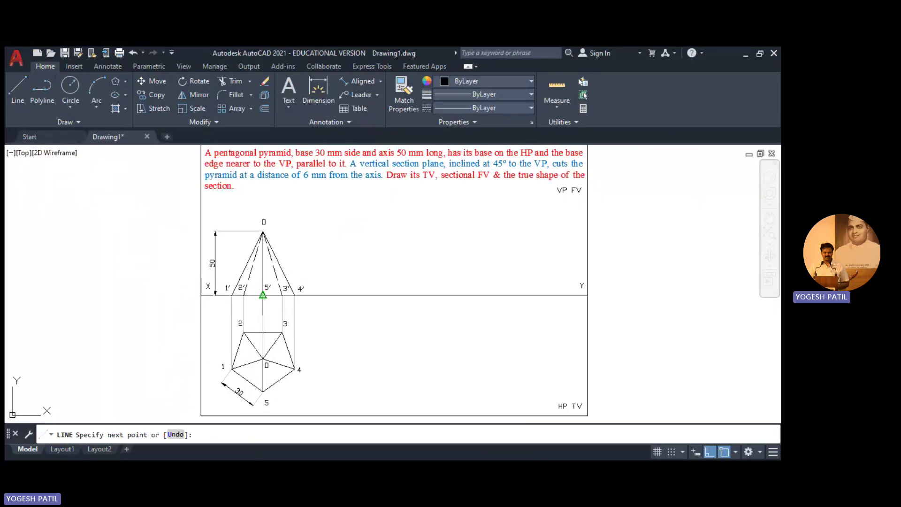
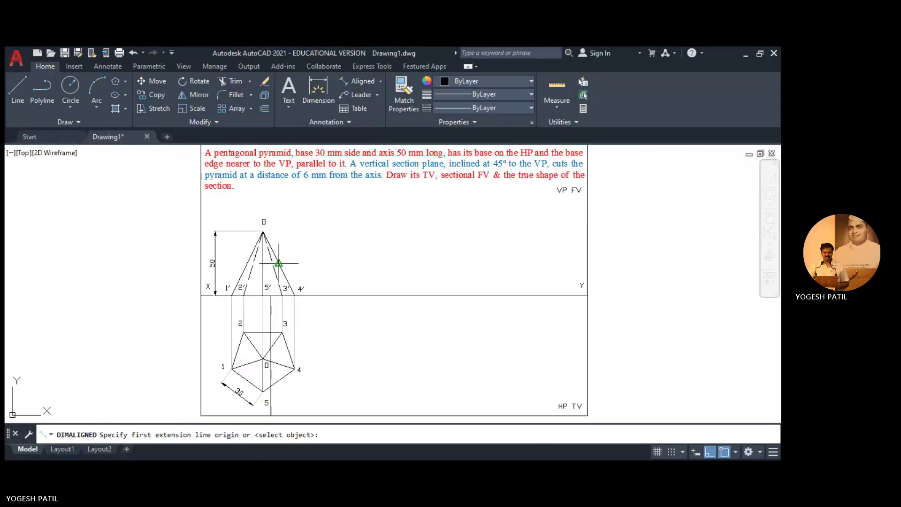
- Add an aligned dimension between the axis and the parallel vertical line, placed just below the XY line
{"action": "left_click", "coordinate": [262, 296]}
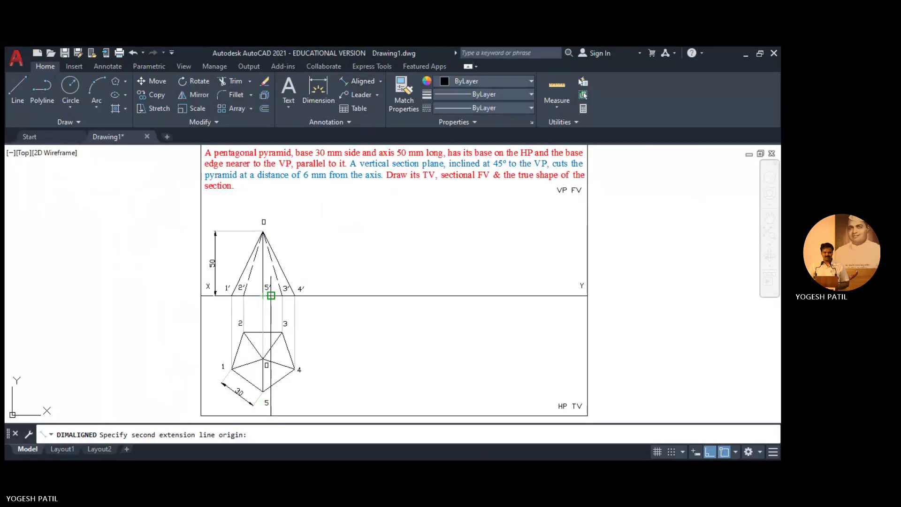
{"action": "left_click", "coordinate": [271, 295]}
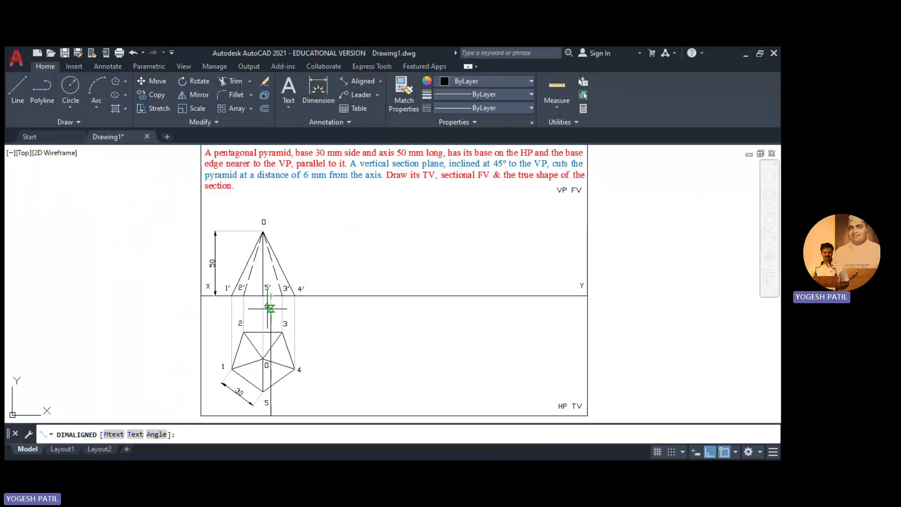
{"action": "left_click", "coordinate": [270, 308]}
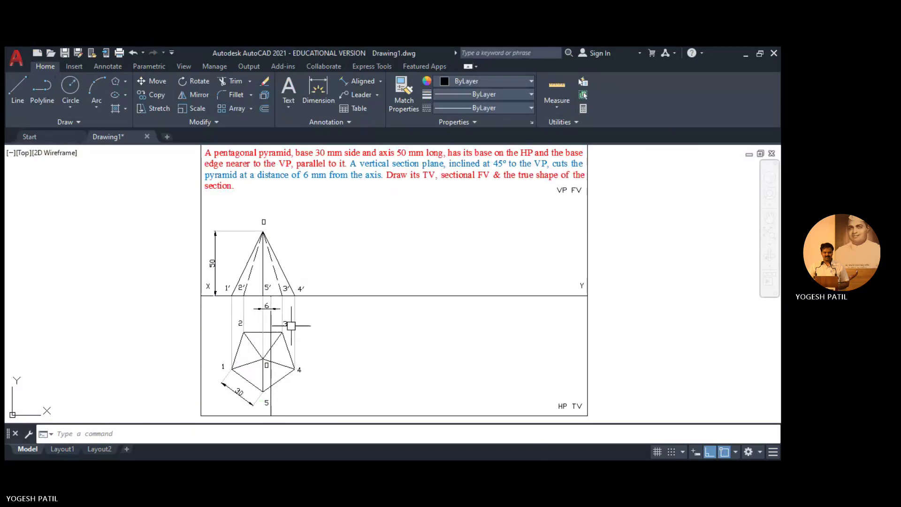
- Change the vertical line drawn beside the axis in the top view to light grey, colour 9
{"action": "left_click", "coordinate": [271, 326]}
{"action": "left_click", "coordinate": [476, 81]}
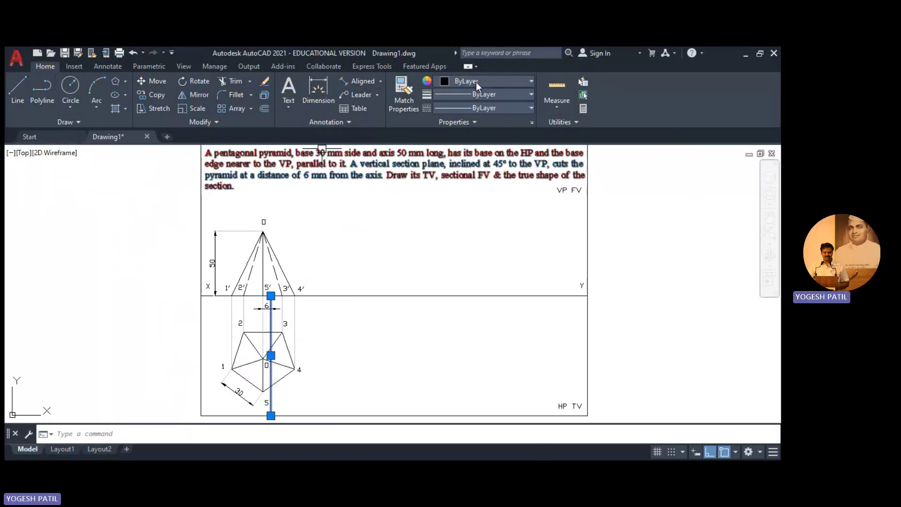
{"action": "left_click", "coordinate": [477, 84]}
{"action": "key", "text": "Escape"}
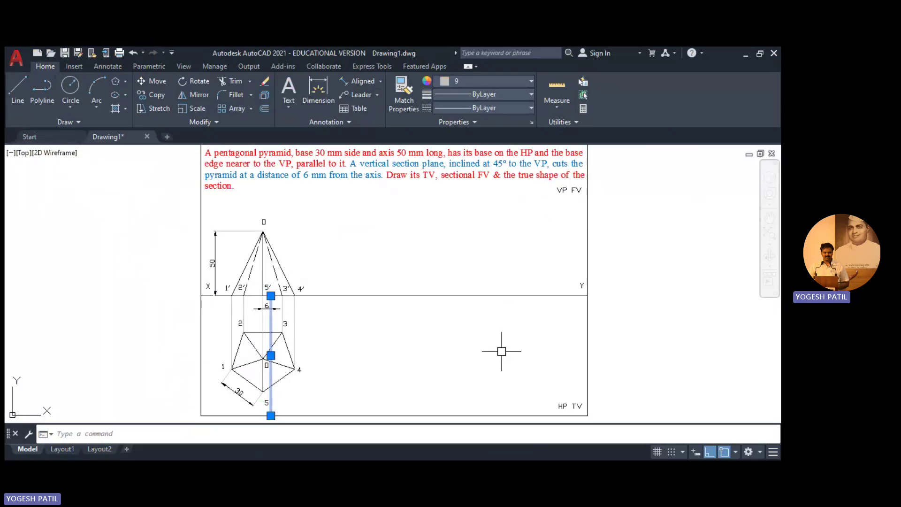
{"action": "key", "text": "Escape"}
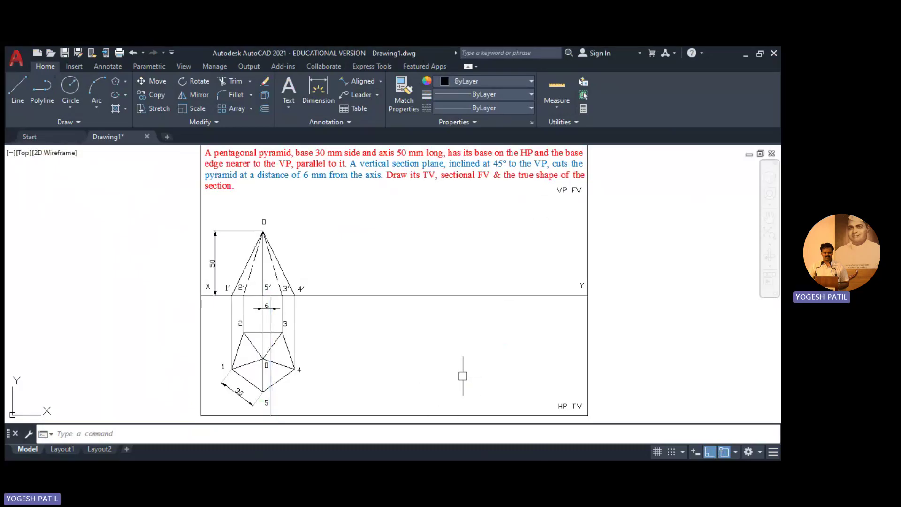
- Place an X-shaped point marker where the grey offset line crosses slant edge O–4 in the top view
{"action": "scroll", "coordinate": [369, 396], "scroll_direction": "up", "scroll_amount": 3}
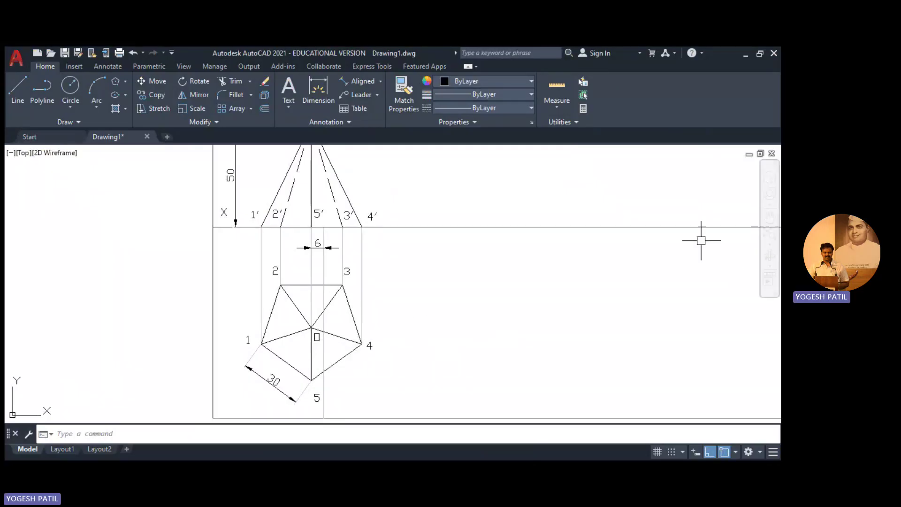
{"action": "left_click", "coordinate": [67, 136]}
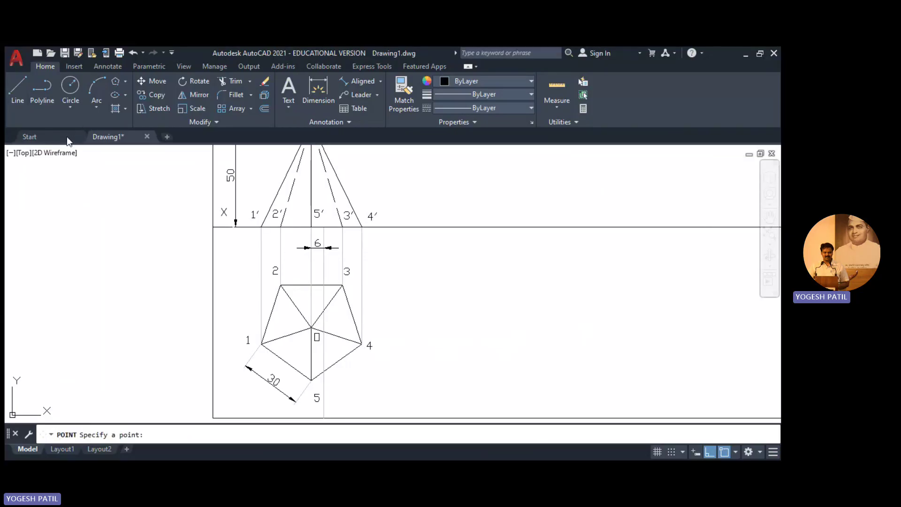
{"action": "left_click", "coordinate": [311, 327]}
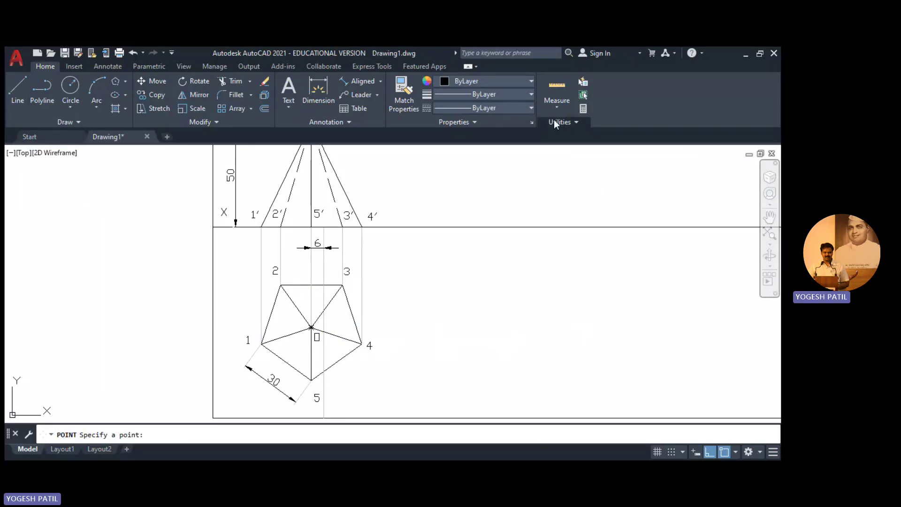
{"action": "type", "text": "'ptype"}
{"action": "key", "text": "Return"}
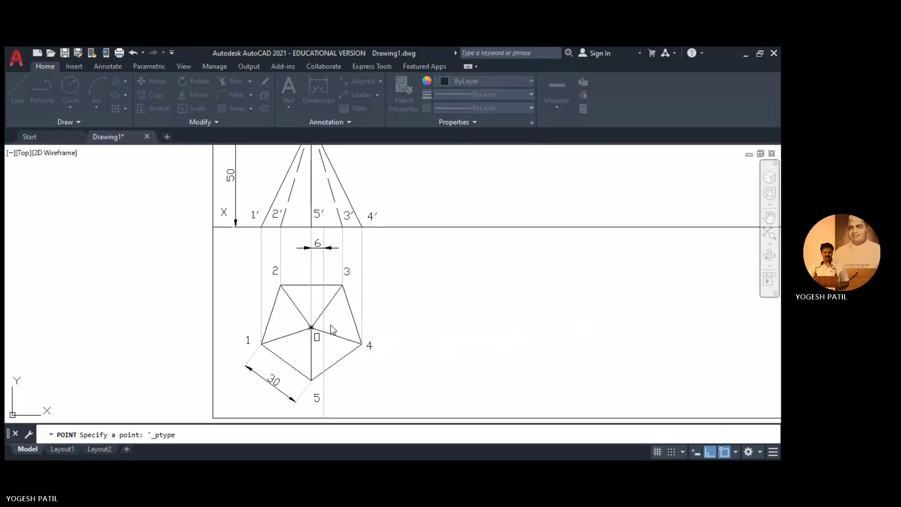
{"action": "key", "text": "Return"}
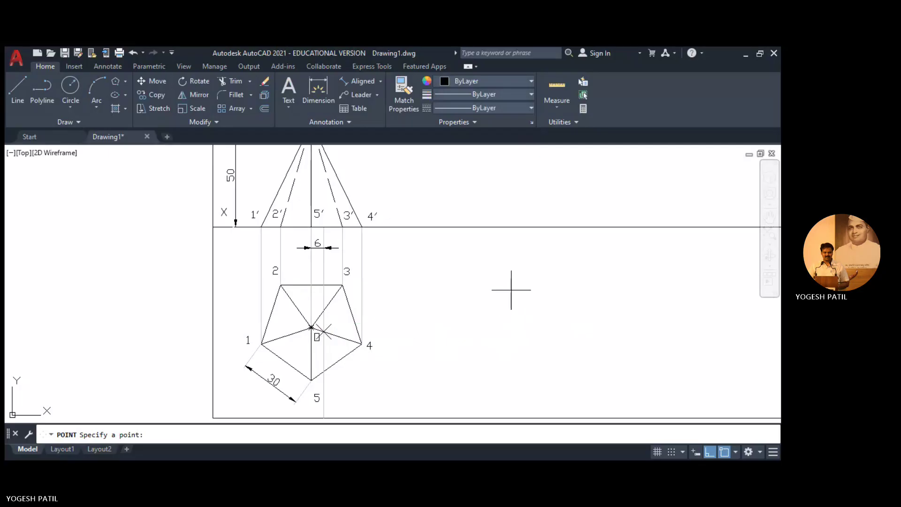
{"action": "key", "text": "Escape"}
- Add an aligned dimension from apex O to the point marker on edge O–4, placed above it inside the pentagon
{"action": "scroll", "coordinate": [342, 338], "scroll_direction": "up", "scroll_amount": 4}
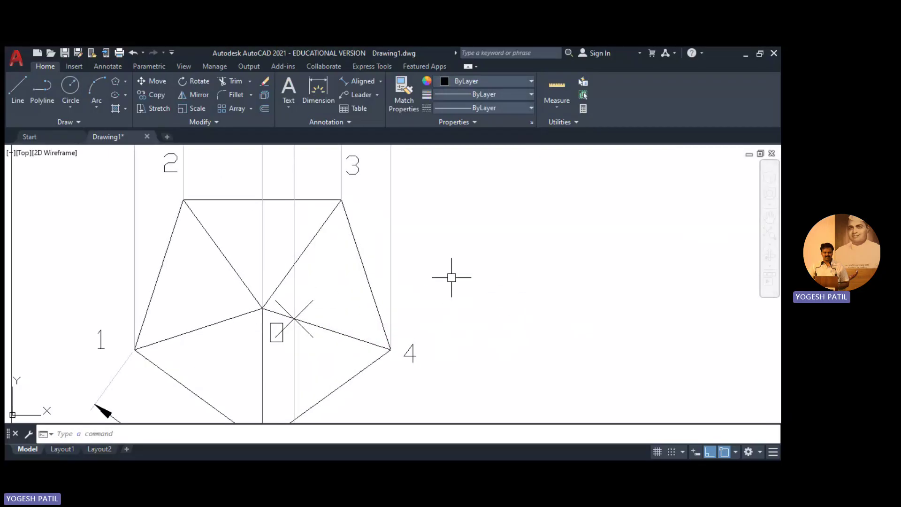
{"action": "scroll", "coordinate": [458, 292], "scroll_direction": "down", "scroll_amount": 2}
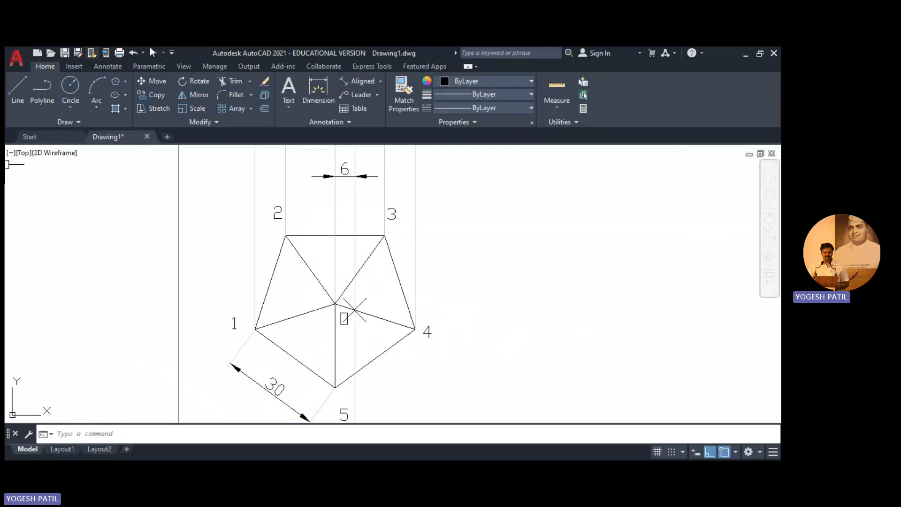
{"action": "left_click", "coordinate": [371, 81]}
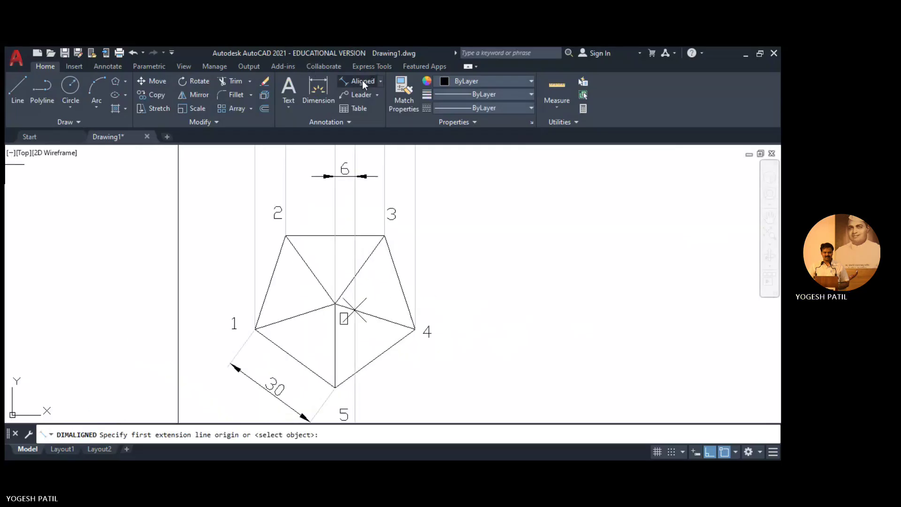
{"action": "left_click", "coordinate": [335, 304]}
{"action": "left_click", "coordinate": [356, 310]}
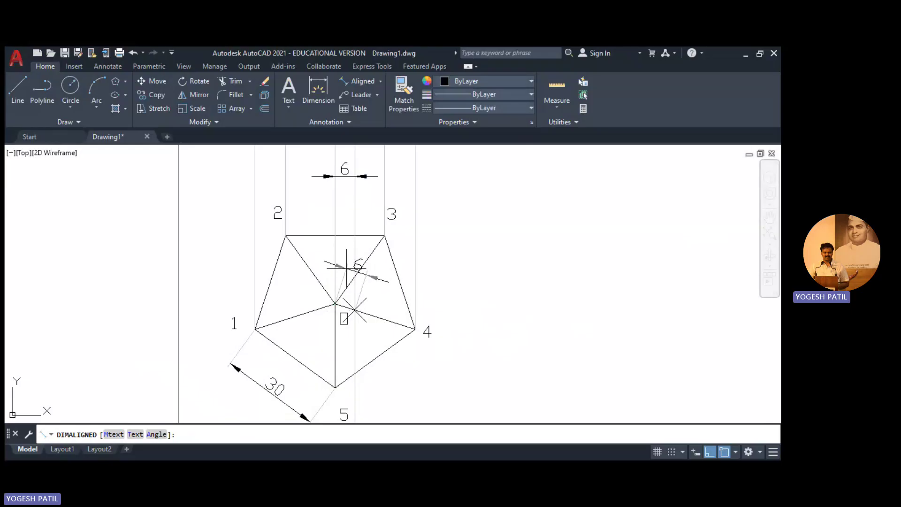
{"action": "left_click", "coordinate": [346, 269]}
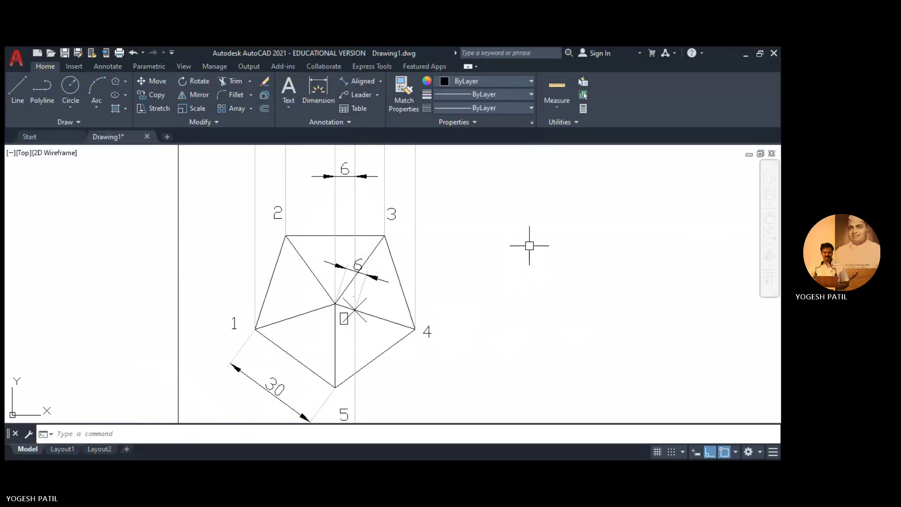
{"action": "middle_click_drag", "start_coordinate": [527, 245], "coordinate": [527, 356]}
{"action": "middle_click_drag", "start_coordinate": [531, 241], "coordinate": [483, 395]}
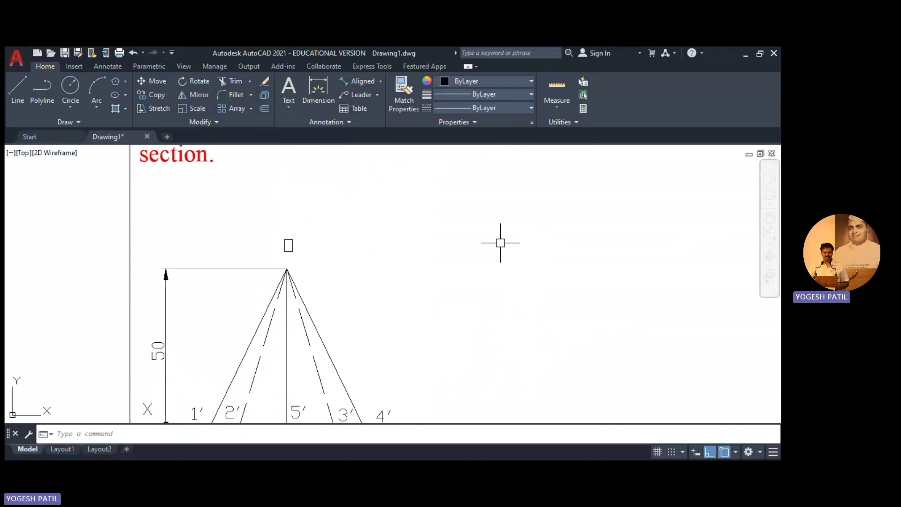
{"action": "mouse_move", "coordinate": [499, 242]}
{"action": "middle_mouse_down"}
{"action": "mouse_move", "coordinate": [474, 392]}
{"action": "mouse_move", "coordinate": [334, 362]}
{"action": "mouse_move", "coordinate": [369, 338]}
{"action": "mouse_move", "coordinate": [417, 197]}
{"action": "middle_mouse_up"}
{"action": "middle_click_drag", "start_coordinate": [417, 379], "coordinate": [456, 222]}
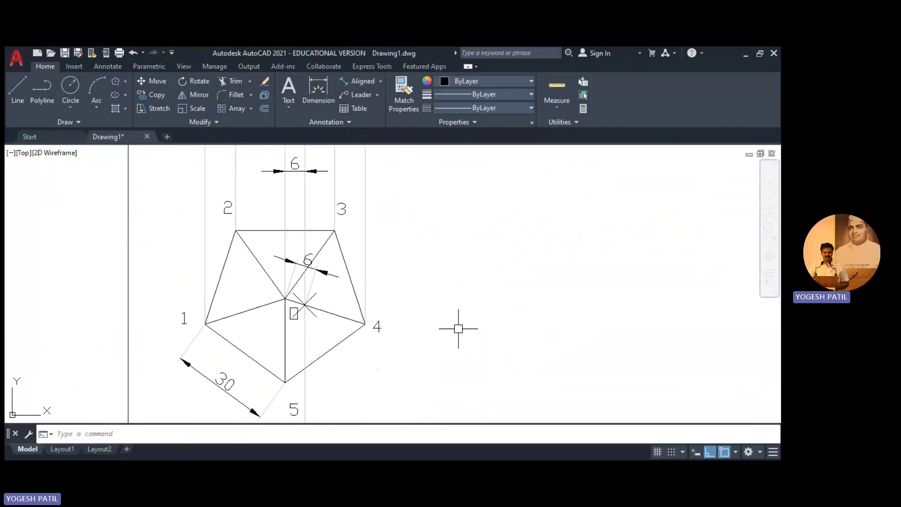
- With dynamic input on and ortho off, draw a 71 mm cutting-plane line at 45° from the point marker towards the XY line
{"action": "left_click", "coordinate": [21, 92]}
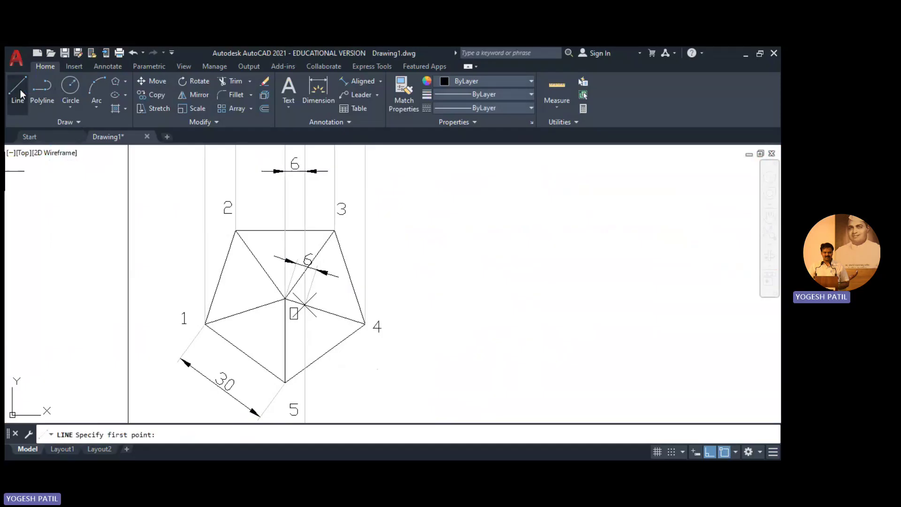
{"action": "scroll", "coordinate": [576, 299], "scroll_direction": "down", "scroll_amount": 2}
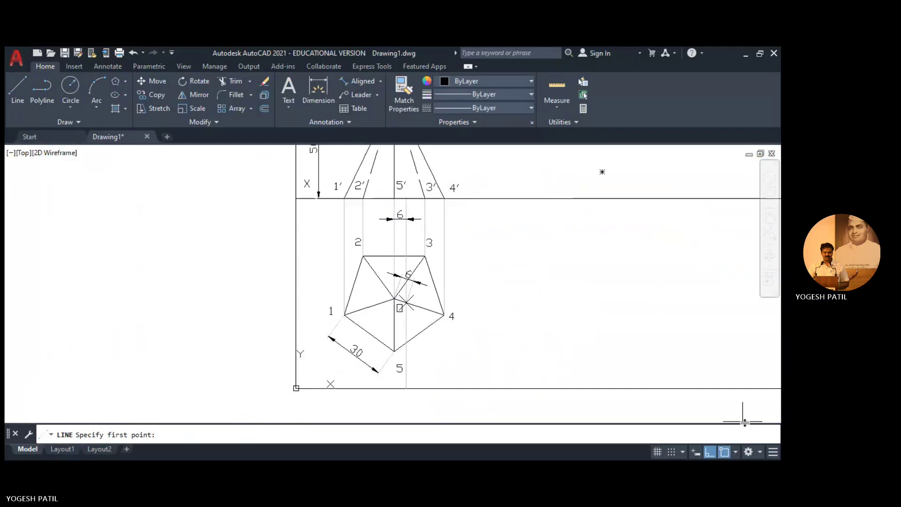
{"action": "left_click", "coordinate": [696, 452]}
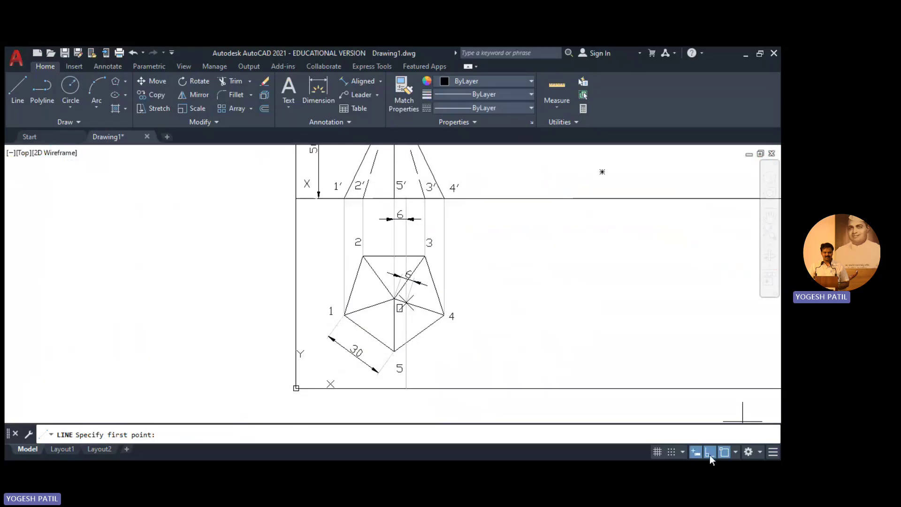
{"action": "left_click", "coordinate": [710, 453]}
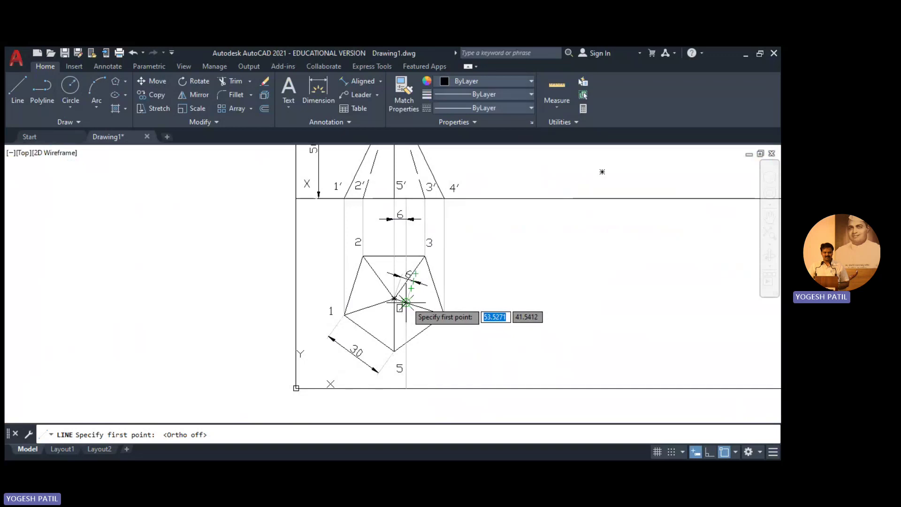
{"action": "left_click", "coordinate": [406, 303]}
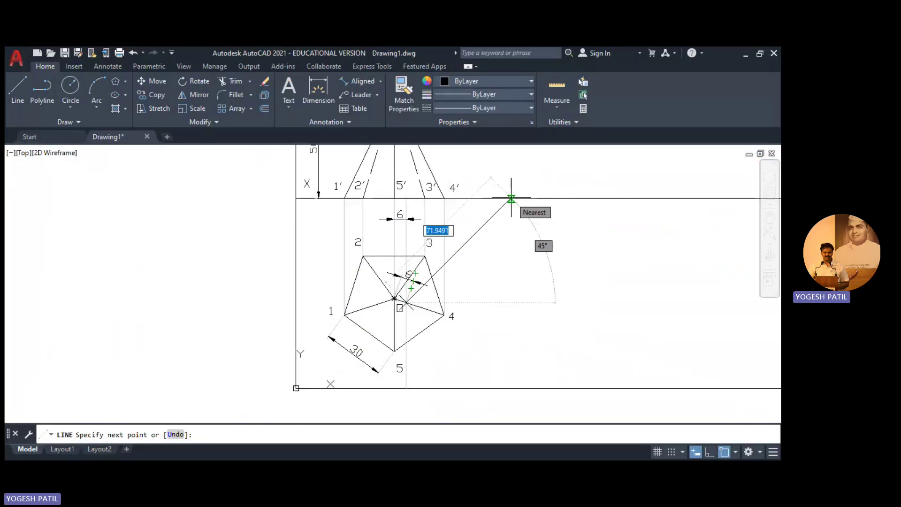
{"action": "type", "text": "71"}
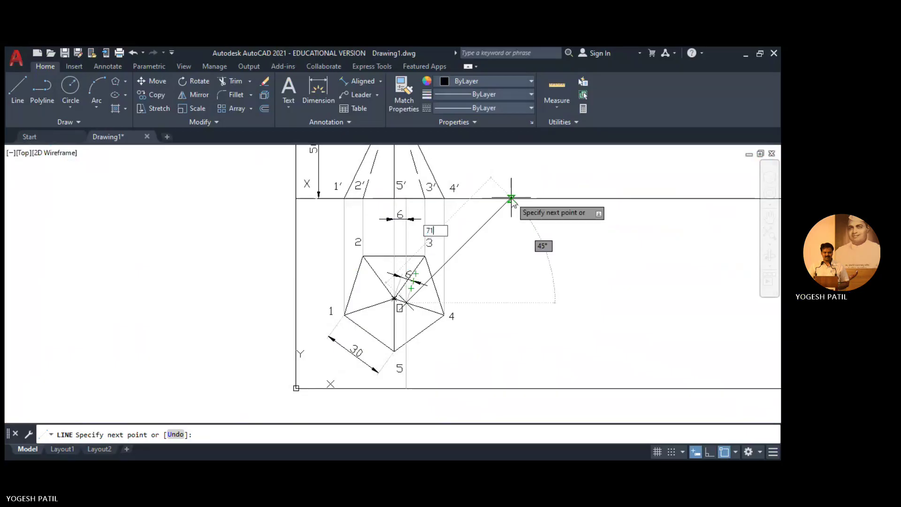
{"action": "key", "text": "Tab"}
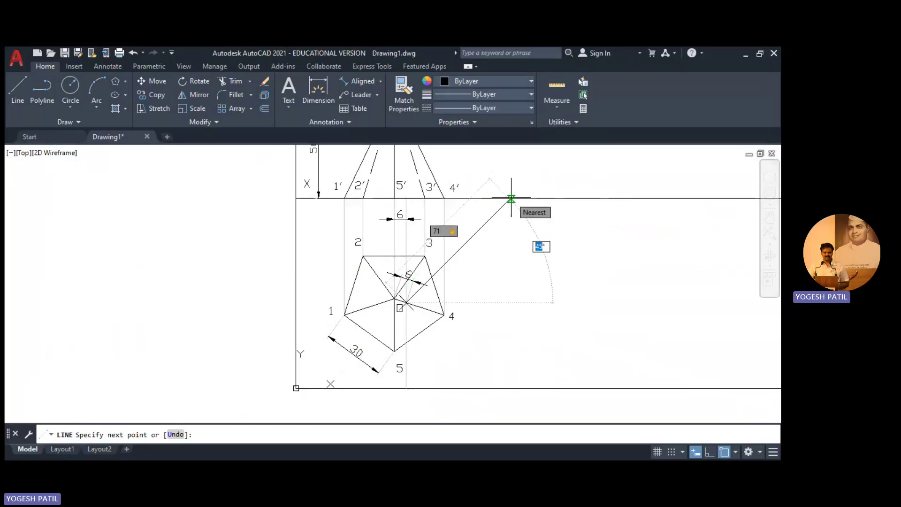
{"action": "type", "text": "45"}
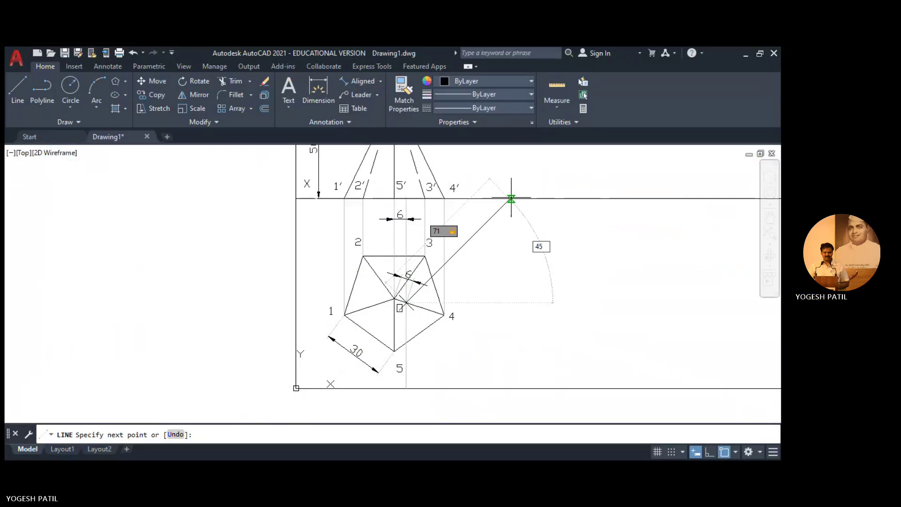
{"action": "key", "text": "Return"}
{"action": "key", "text": "Escape"}
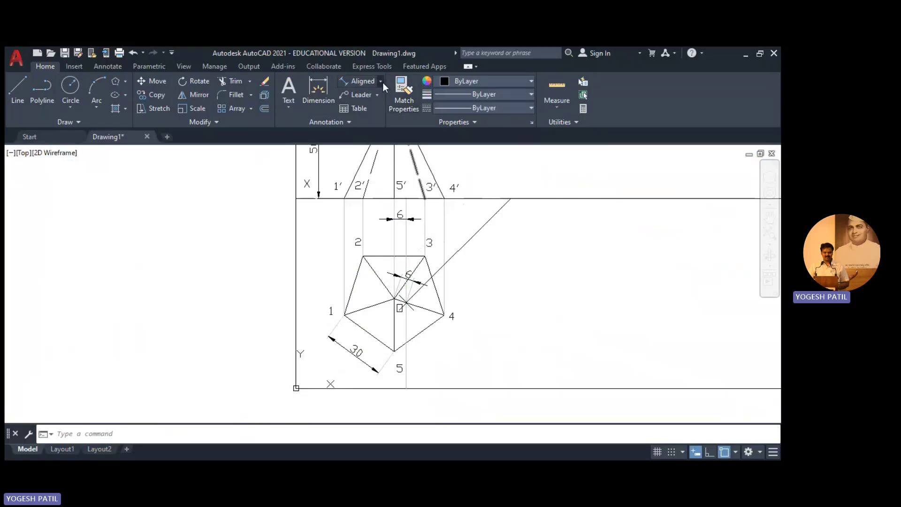
- Add an angular dimension between the inclined cutting-plane line and the XY line, placed below the XY line
{"action": "type", "text": "dan"}
{"action": "key", "text": "Return"}
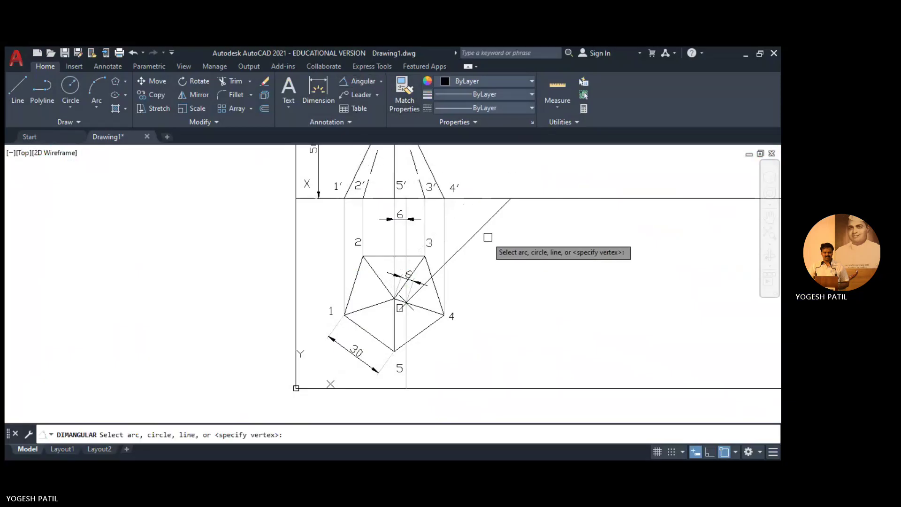
{"action": "left_click", "coordinate": [481, 224]}
{"action": "left_click", "coordinate": [476, 199]}
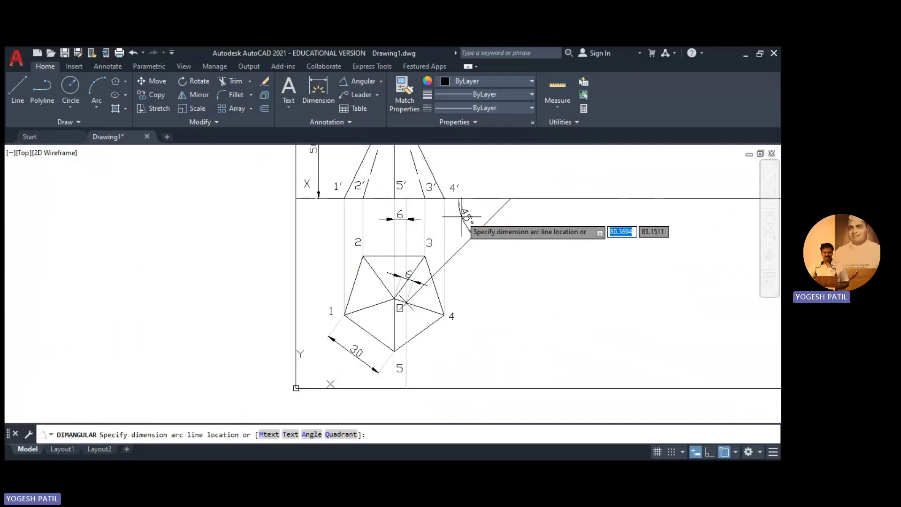
{"action": "left_click", "coordinate": [462, 217]}
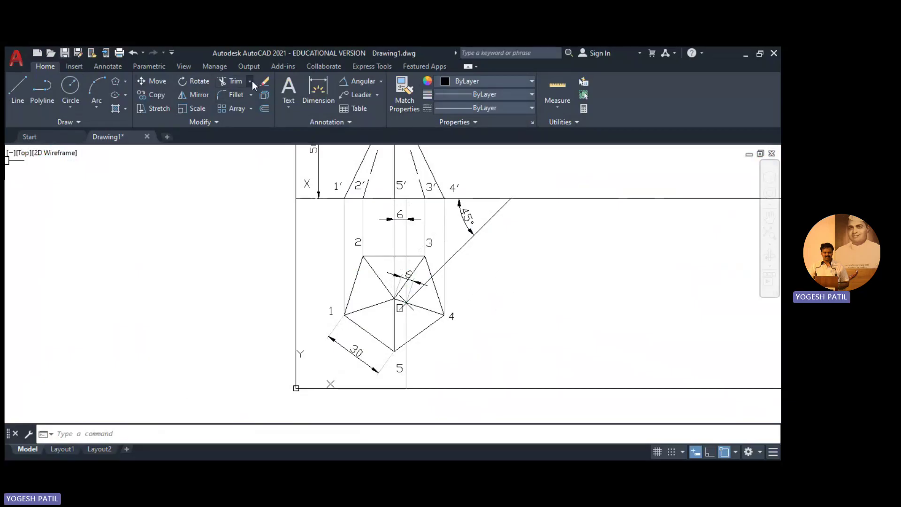
- Extend the lower end of the 45° cutting-plane line down to the bottom border of the HP area
{"action": "type", "text": "ex"}
{"action": "key", "text": "Return"}
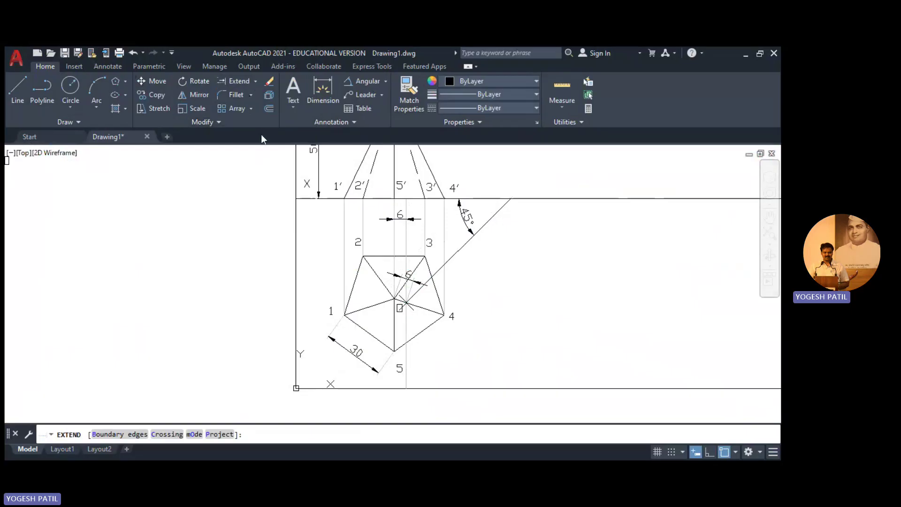
{"action": "left_click", "coordinate": [413, 292]}
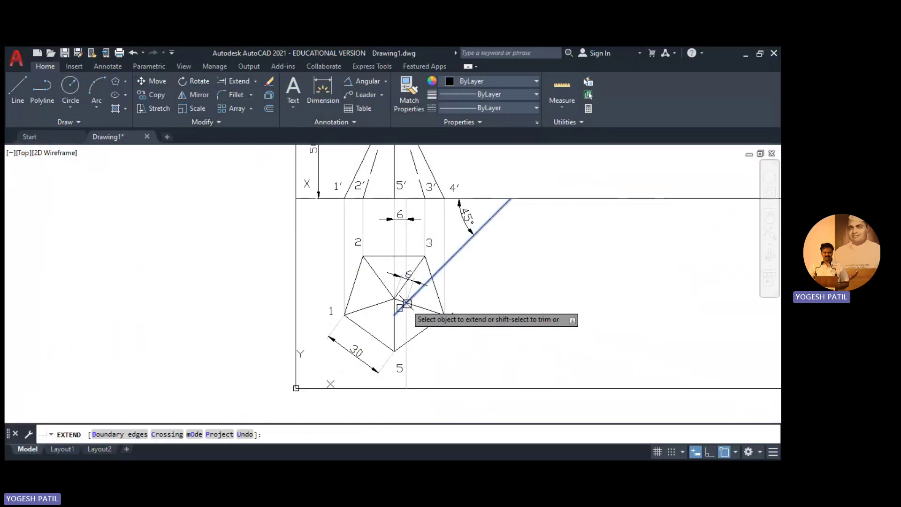
{"action": "left_click", "coordinate": [407, 304]}
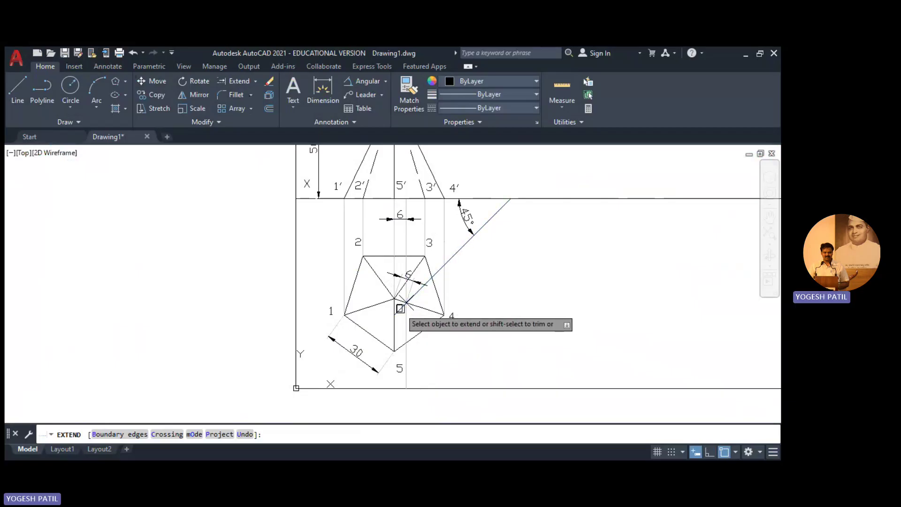
{"action": "left_click", "coordinate": [397, 311]}
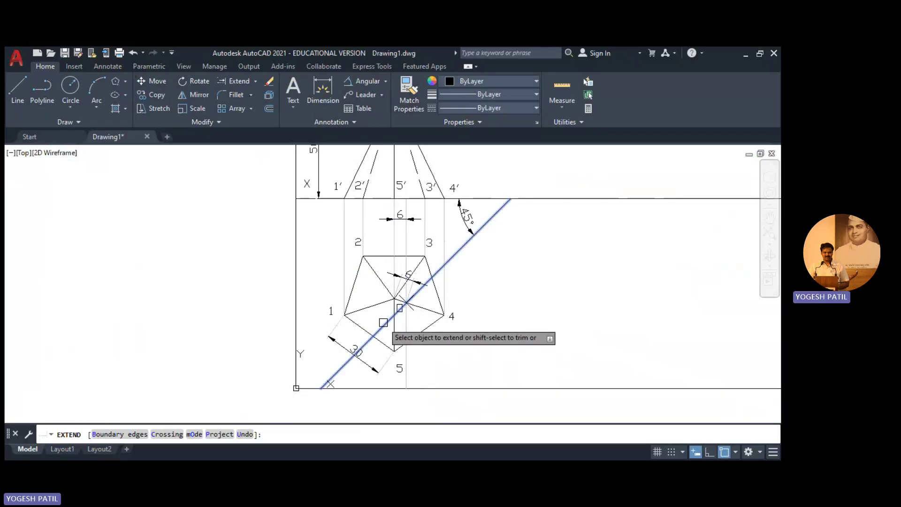
{"action": "left_click", "coordinate": [385, 321]}
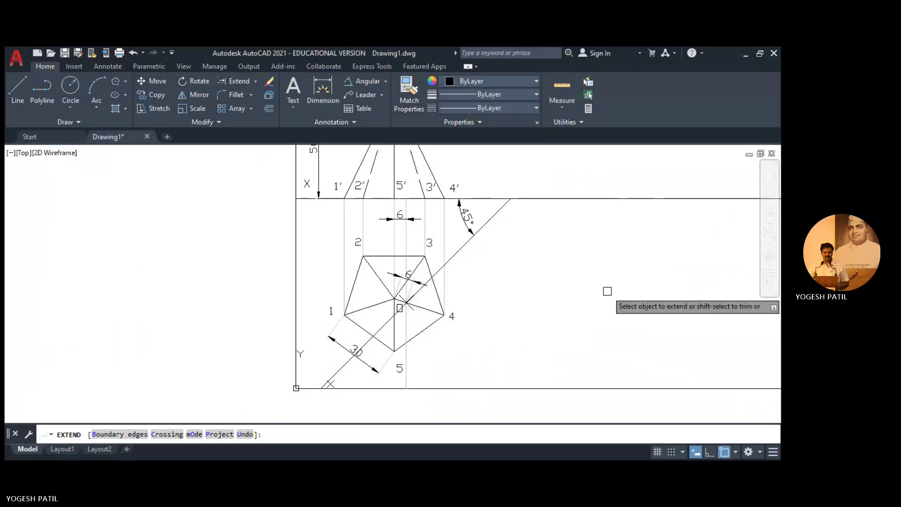
{"action": "key", "text": "Escape"}
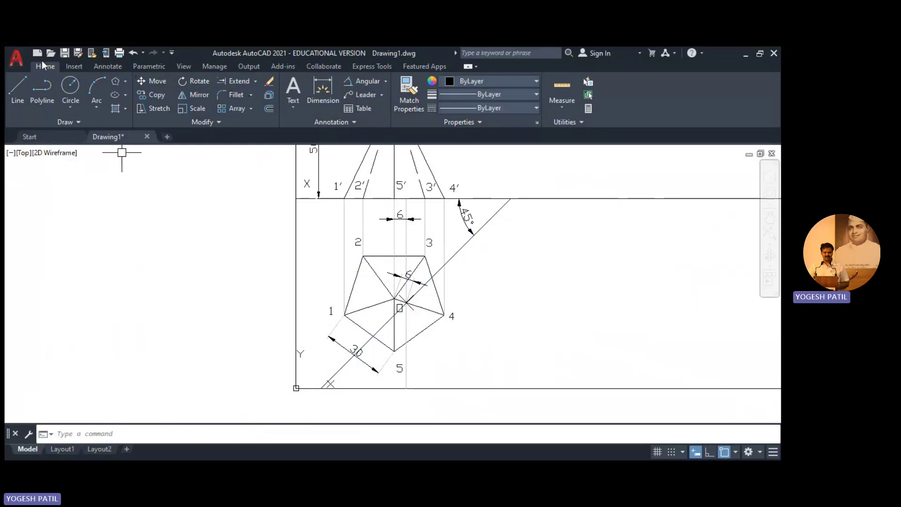
- Place point markers where the cutting-plane line crosses edges 3–4, O–5 and 1–5, and colour the line and all four markers red
{"action": "left_click", "coordinate": [72, 133]}
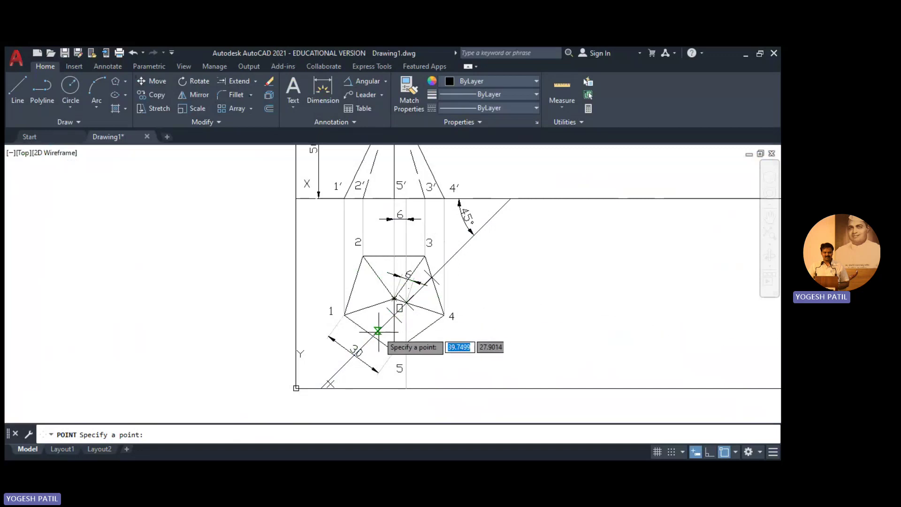
{"action": "key", "text": "Escape"}
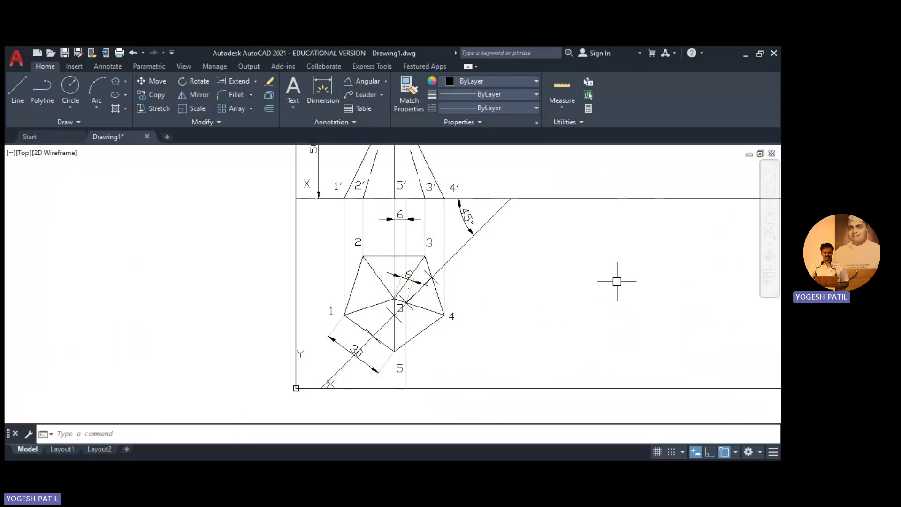
{"action": "left_click", "coordinate": [484, 225]}
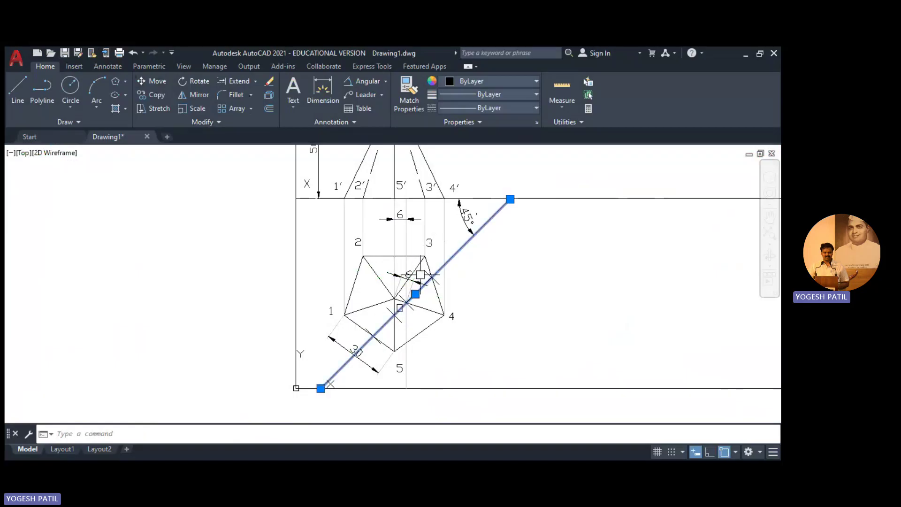
{"action": "left_click", "coordinate": [431, 277]}
{"action": "left_click", "coordinate": [406, 303]}
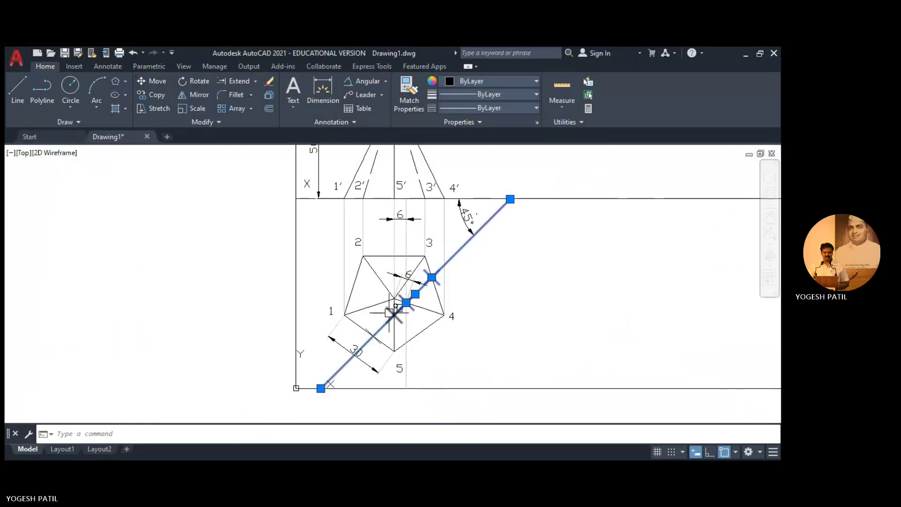
{"action": "left_click", "coordinate": [395, 315]}
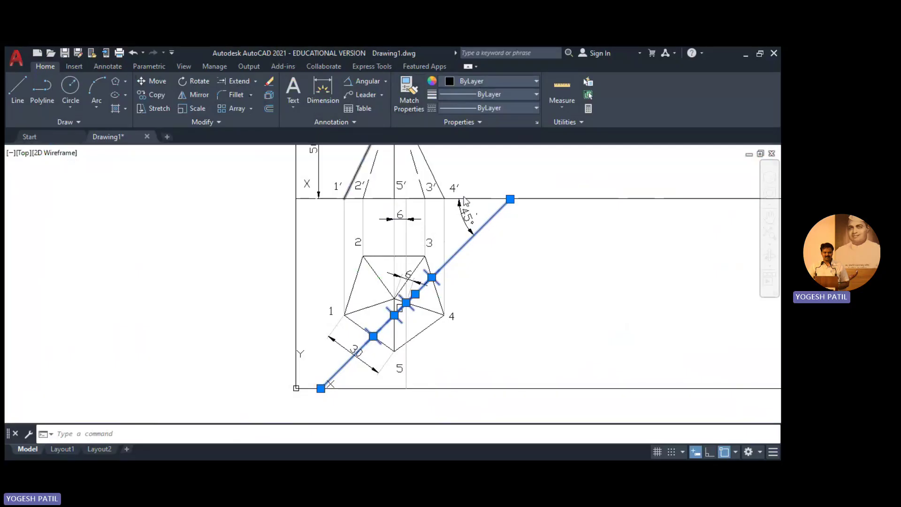
{"action": "key", "text": "Escape"}
{"action": "left_click", "coordinate": [448, 198]}
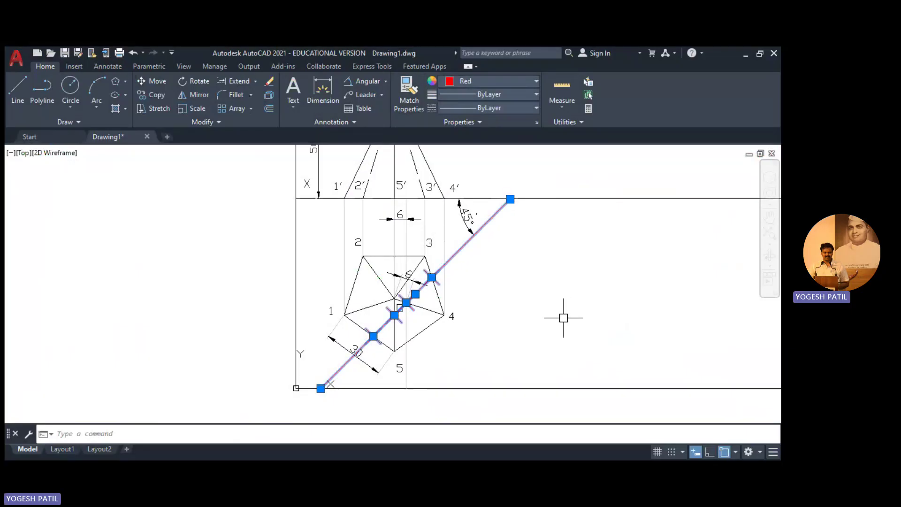
{"action": "key", "text": "Escape"}
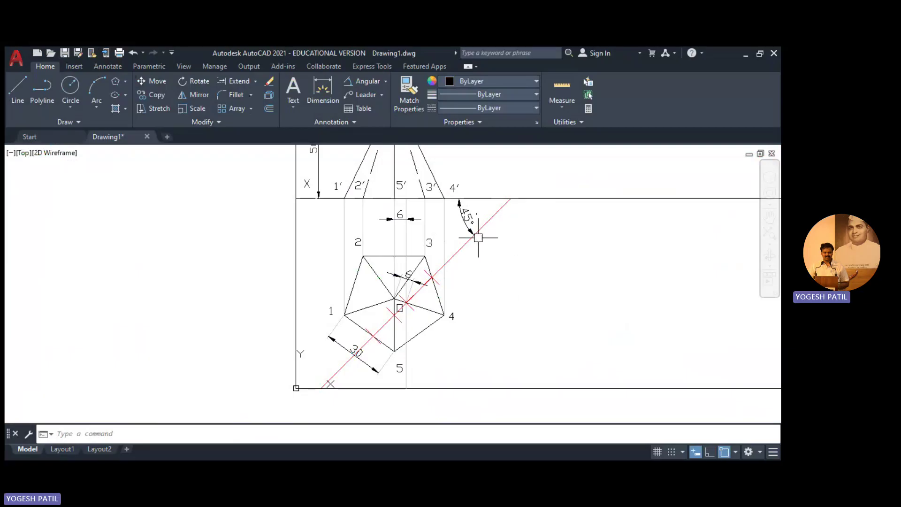
- Change the colour of the 45° angular dimension below the XY line to red
{"action": "left_click", "coordinate": [467, 215]}
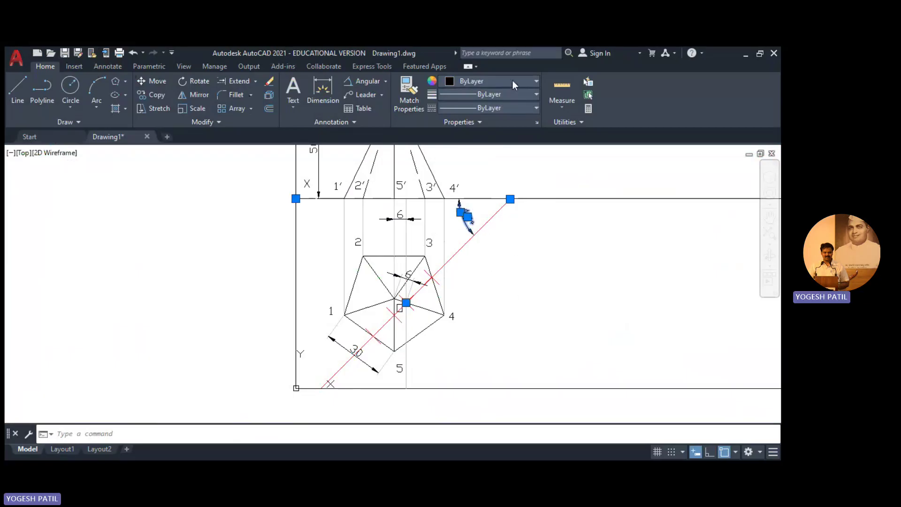
{"action": "key", "text": "Escape"}
{"action": "left_click", "coordinate": [450, 202]}
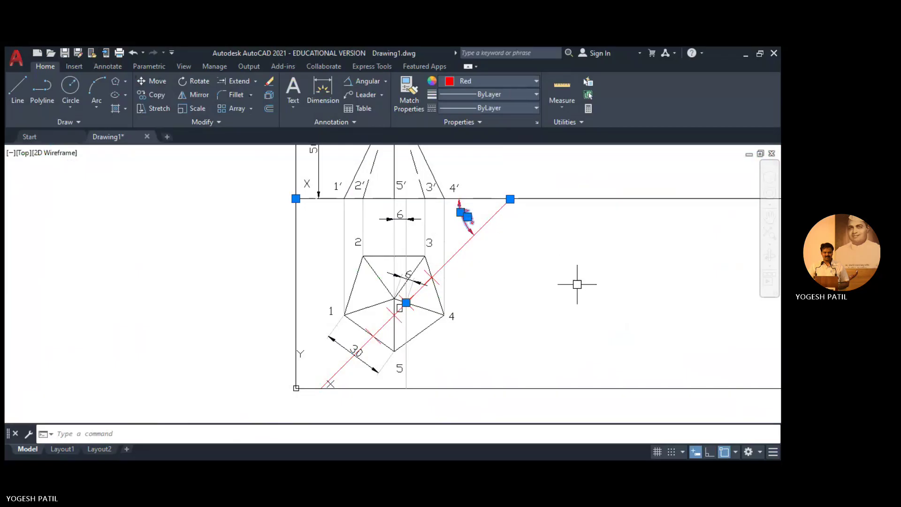
{"action": "key", "text": "Escape"}
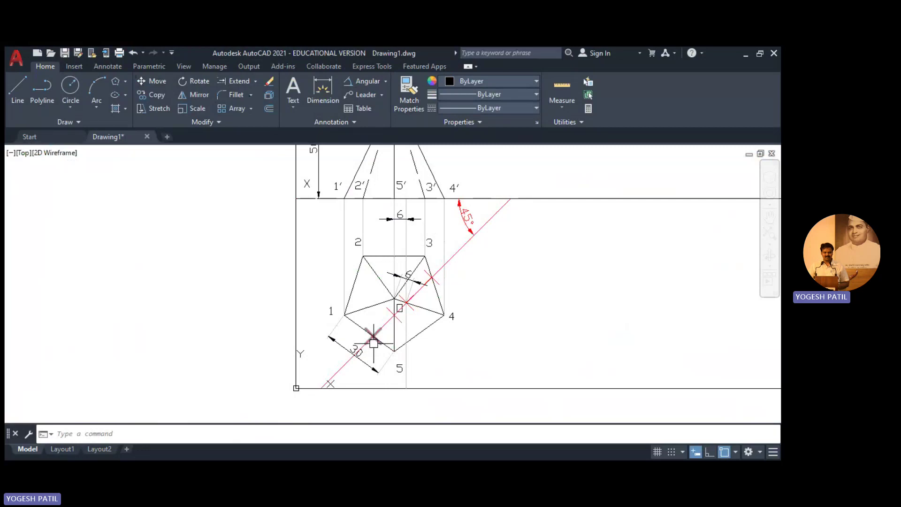
- Label the four cutting points a, b, c and d from edge 1–5 to edge 3–4, with single-line text of height 3.5
{"action": "left_click", "coordinate": [69, 433]}
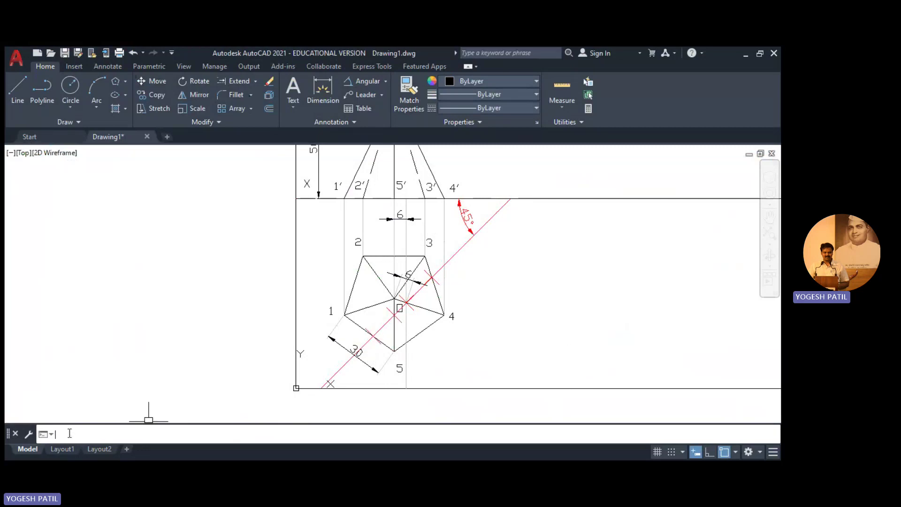
{"action": "type", "text": "DTEXT"}
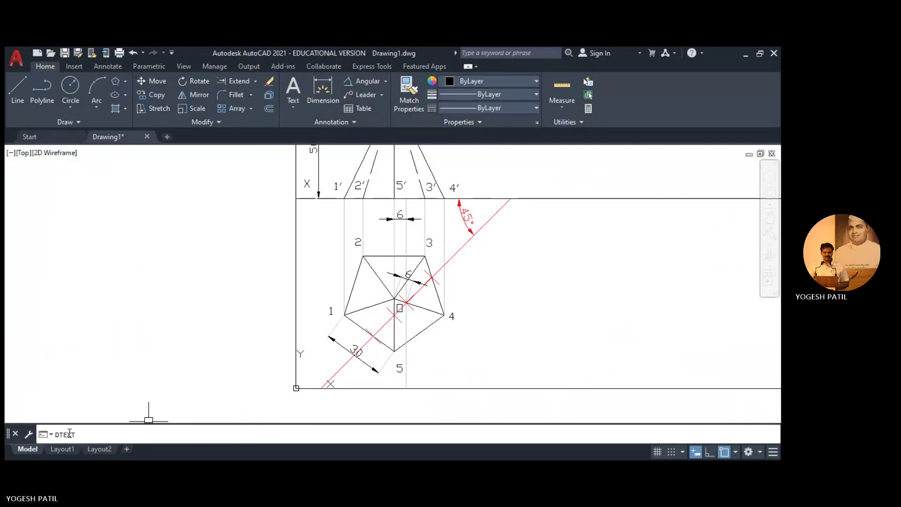
{"action": "key", "text": "Return"}
{"action": "left_click", "coordinate": [582, 296]}
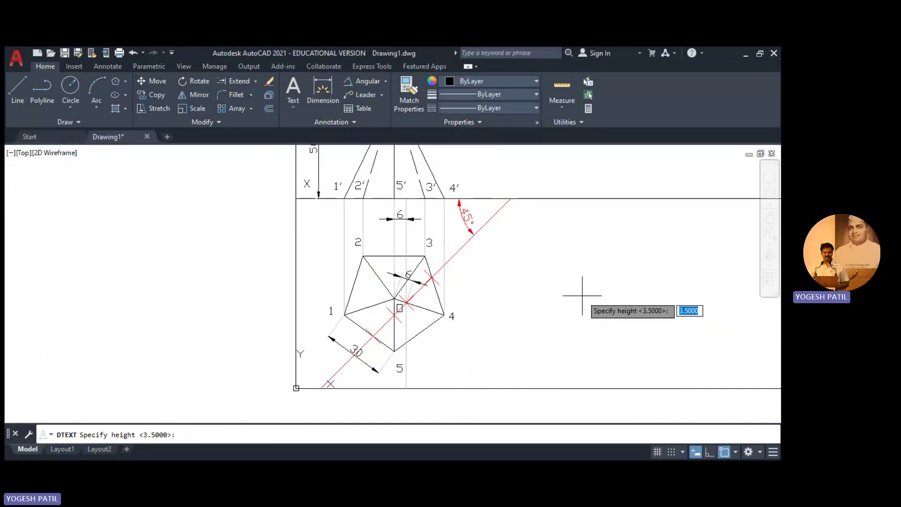
{"action": "key", "text": "Return"}
{"action": "key", "text": "Return"}
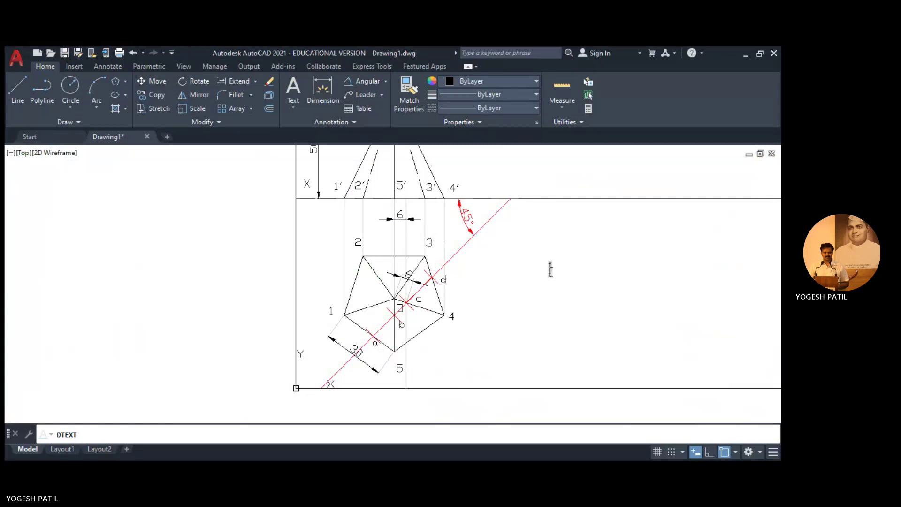
{"action": "key", "text": "Escape"}
- Change the colour of the labels a, b, c and d to red
{"action": "left_click", "coordinate": [375, 344]}
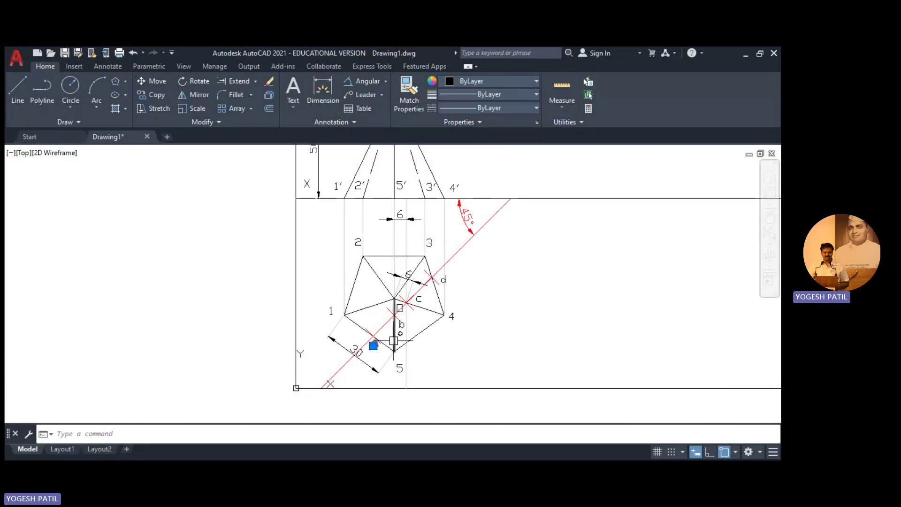
{"action": "left_click", "coordinate": [401, 325]}
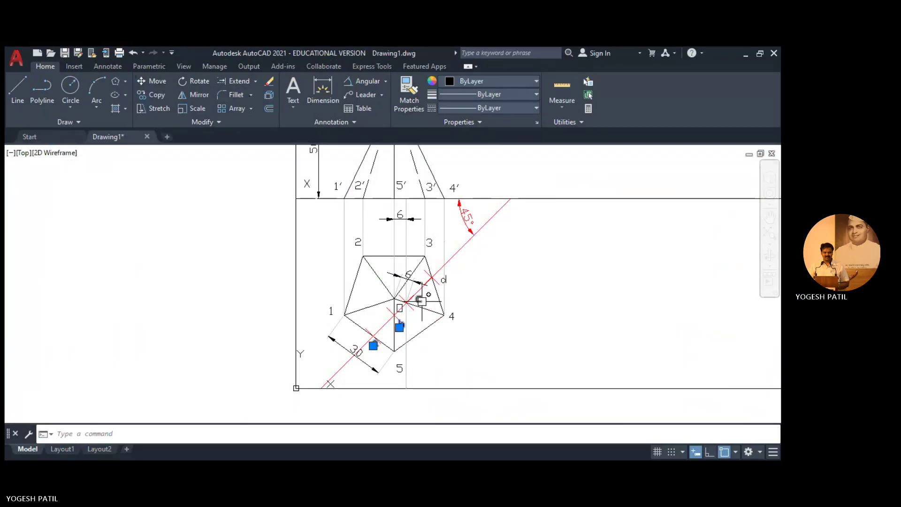
{"action": "left_click", "coordinate": [421, 300]}
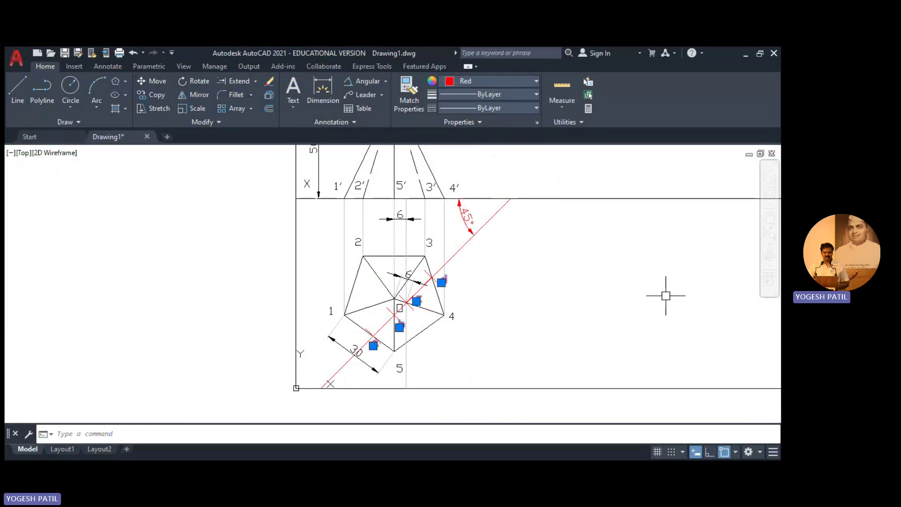
{"action": "key", "text": "Escape"}
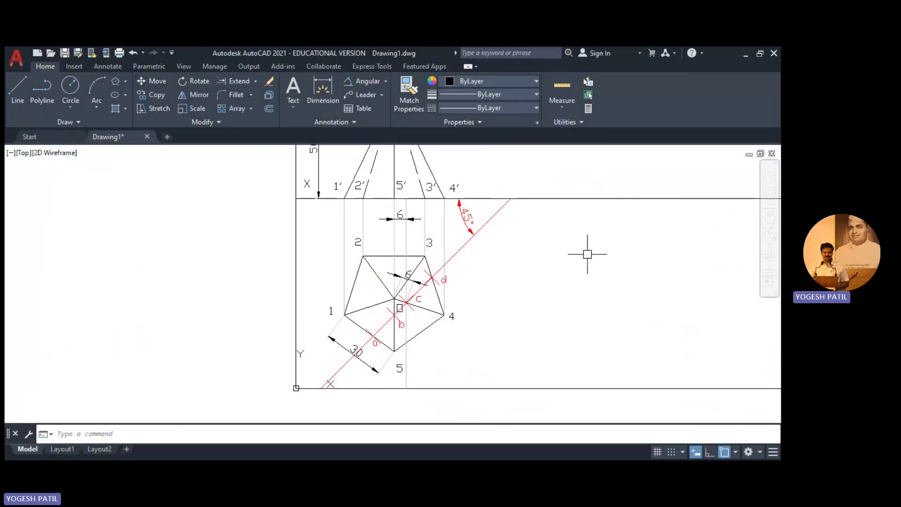
- With ortho on and dynamic input off, draw a vertical projector from point a up to the XY line
{"action": "scroll", "coordinate": [586, 256], "scroll_direction": "up", "scroll_amount": 2}
{"action": "scroll", "coordinate": [587, 257], "scroll_direction": "down", "scroll_amount": 3}
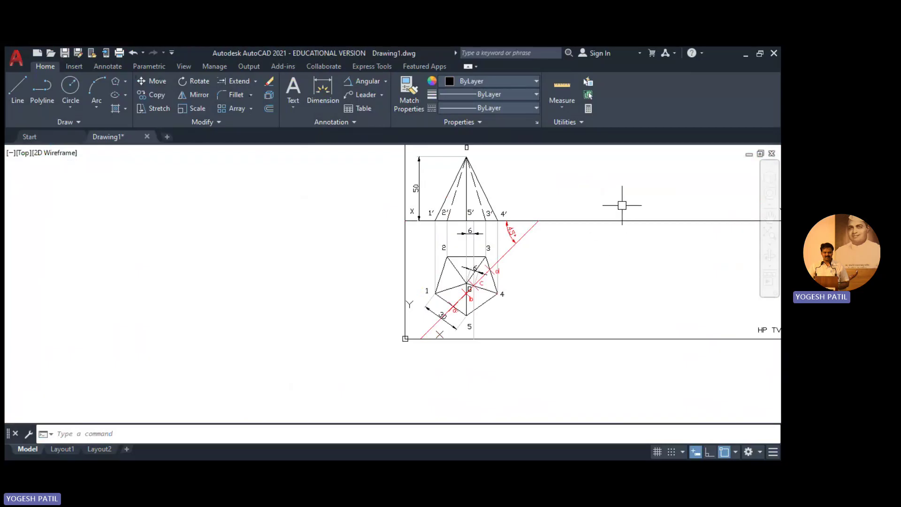
{"action": "scroll", "coordinate": [629, 192], "scroll_direction": "up", "scroll_amount": 2}
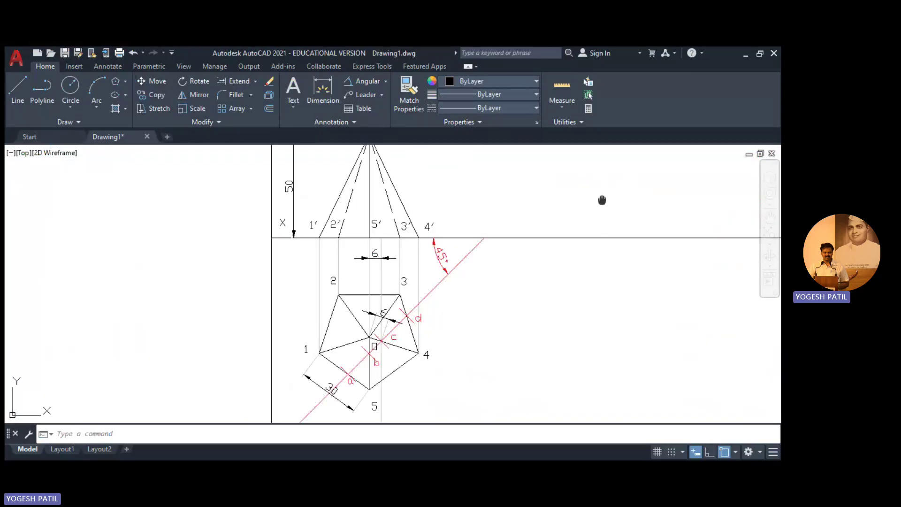
{"action": "middle_click_drag", "start_coordinate": [602, 199], "coordinate": [545, 227]}
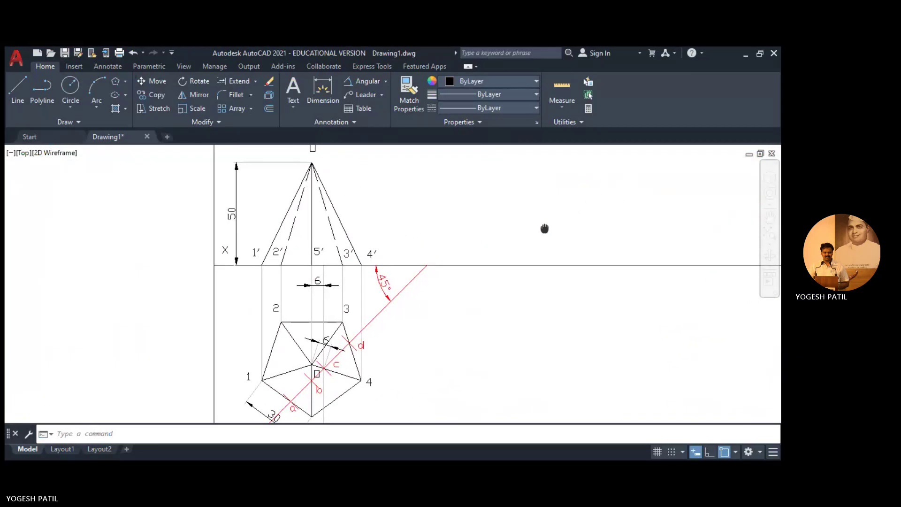
{"action": "scroll", "coordinate": [513, 321], "scroll_direction": "down", "scroll_amount": 2}
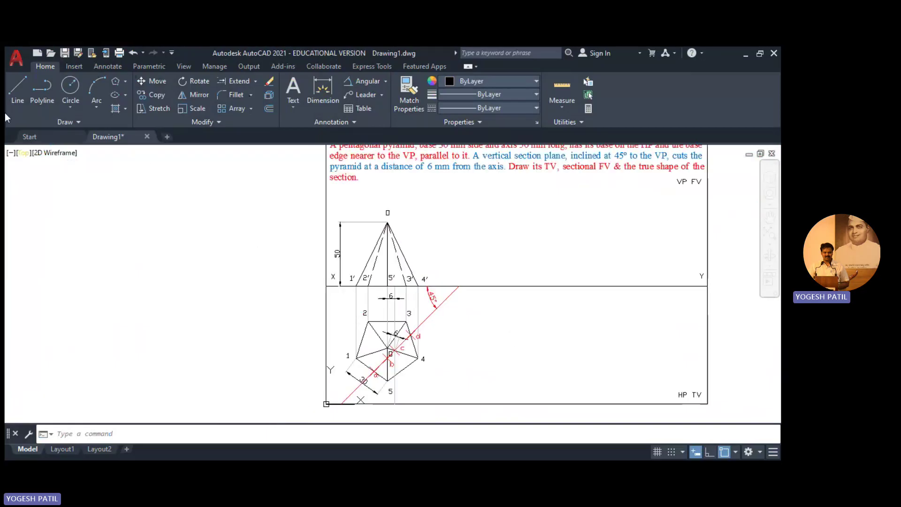
{"action": "left_click", "coordinate": [15, 92]}
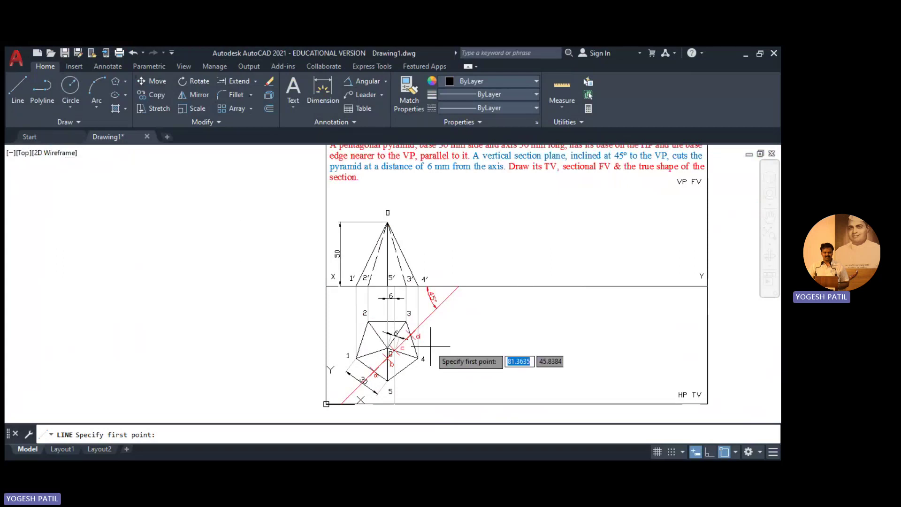
{"action": "left_click", "coordinate": [708, 452]}
{"action": "scroll", "coordinate": [381, 382], "scroll_direction": "up", "scroll_amount": 2}
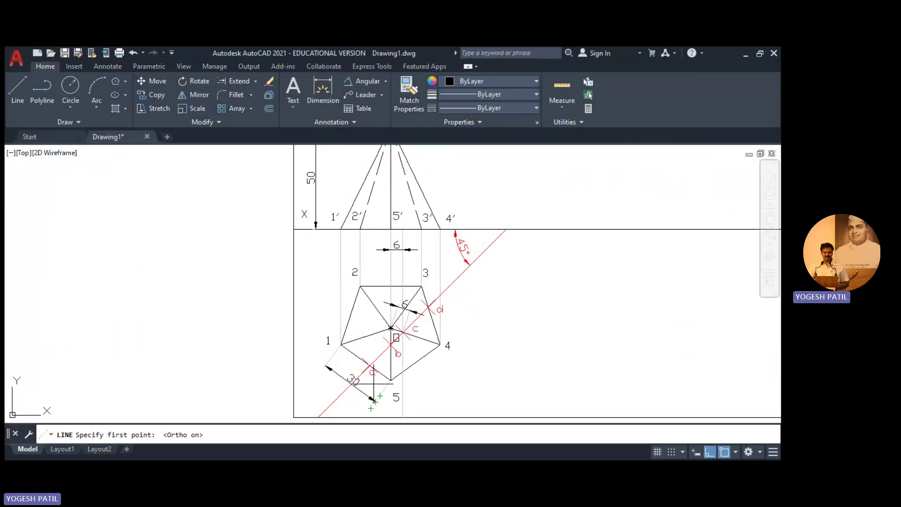
{"action": "left_click", "coordinate": [370, 365]}
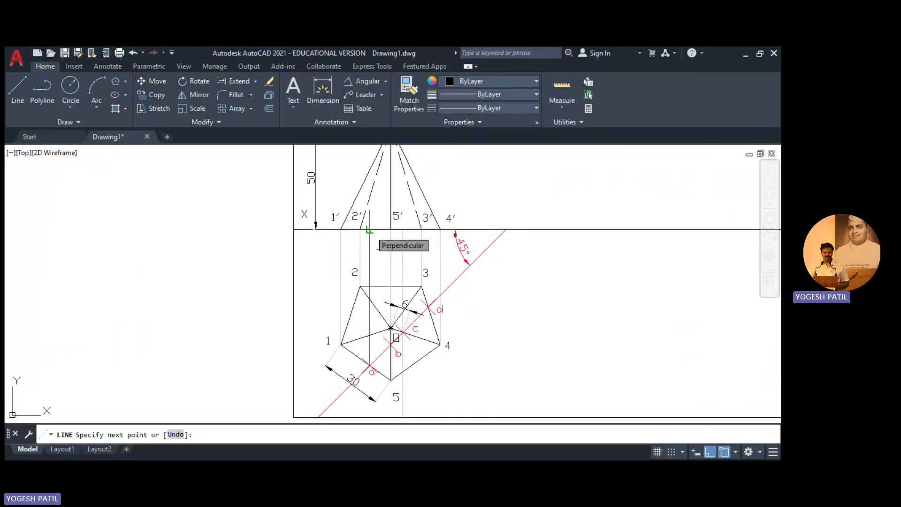
{"action": "left_click", "coordinate": [369, 230]}
{"action": "key", "text": "Return"}
- Colour the vertical projector from point a light grey to match the other projectors
{"action": "left_click", "coordinate": [372, 234]}
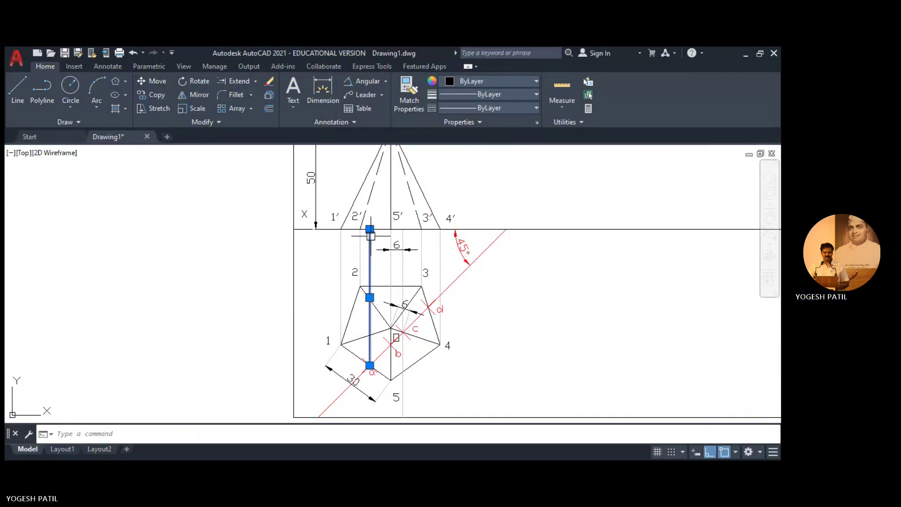
{"action": "left_click", "coordinate": [503, 81]}
{"action": "left_click", "coordinate": [537, 189]}
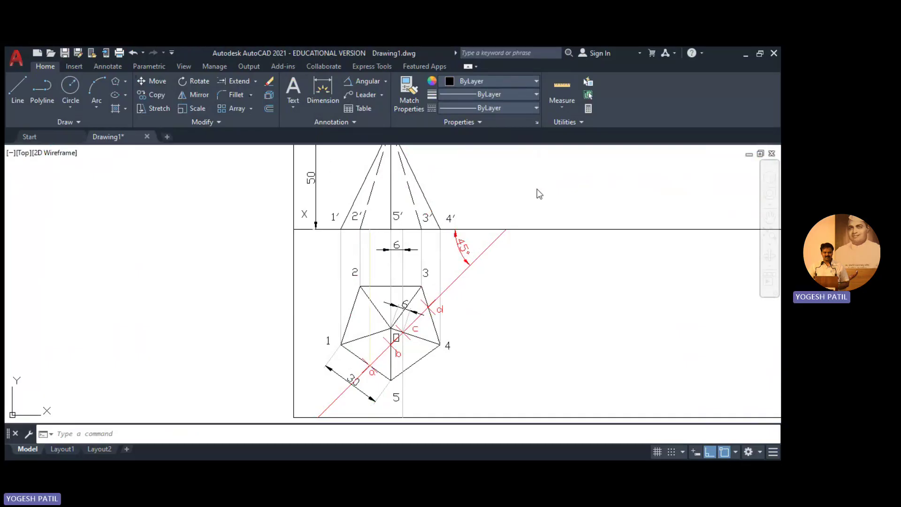
{"action": "key", "text": "Escape"}
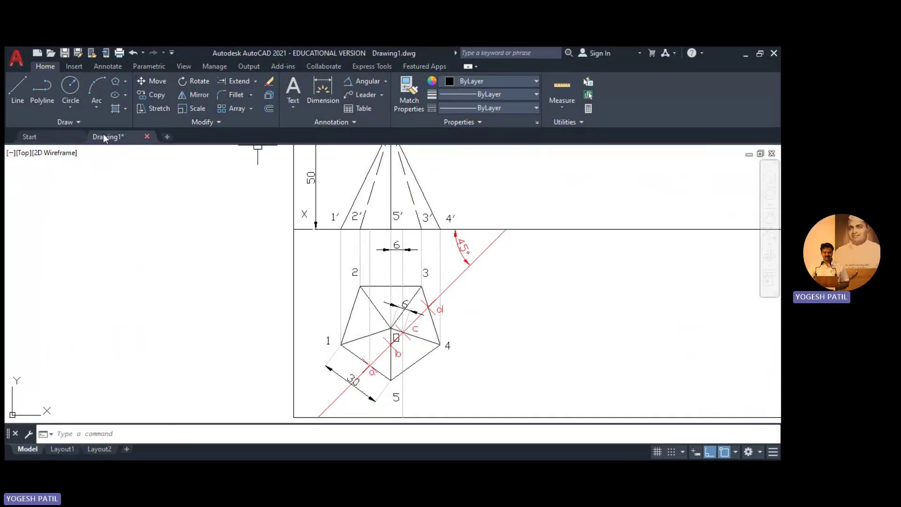
- Set the current drawing colour to red and place a point marker where the projector from a meets the XY line
{"action": "left_click", "coordinate": [472, 80]}
{"action": "left_click", "coordinate": [467, 107]}
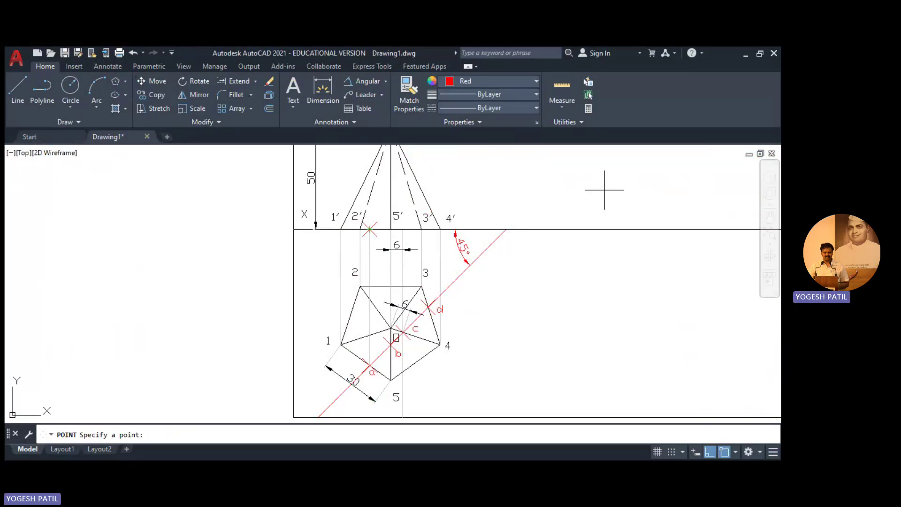
- Draw a vertical projector from point c in the top view up through the front view, past the pyramid's edge to 4'
{"action": "mouse_move", "coordinate": [605, 189]}
{"action": "middle_mouse_down"}
{"action": "mouse_move", "coordinate": [571, 264]}
{"action": "mouse_move", "coordinate": [572, 231]}
{"action": "middle_mouse_up"}
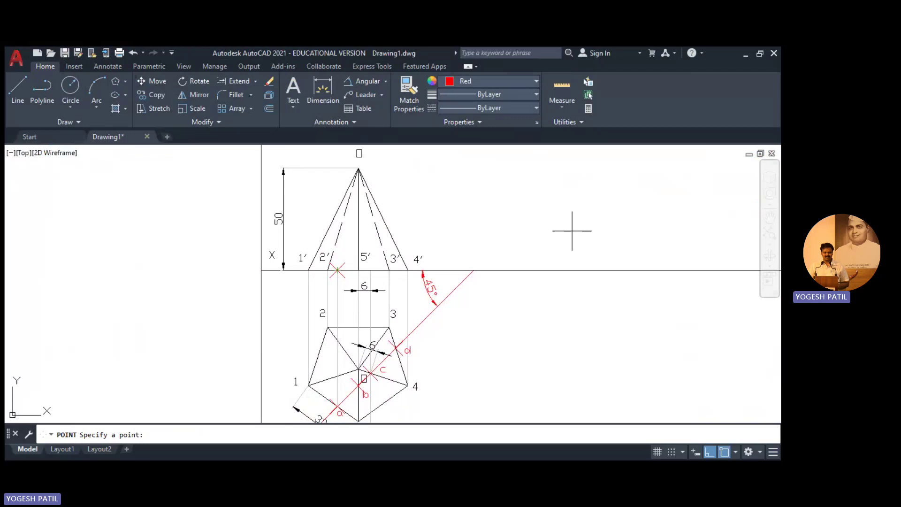
{"action": "key", "text": "Escape"}
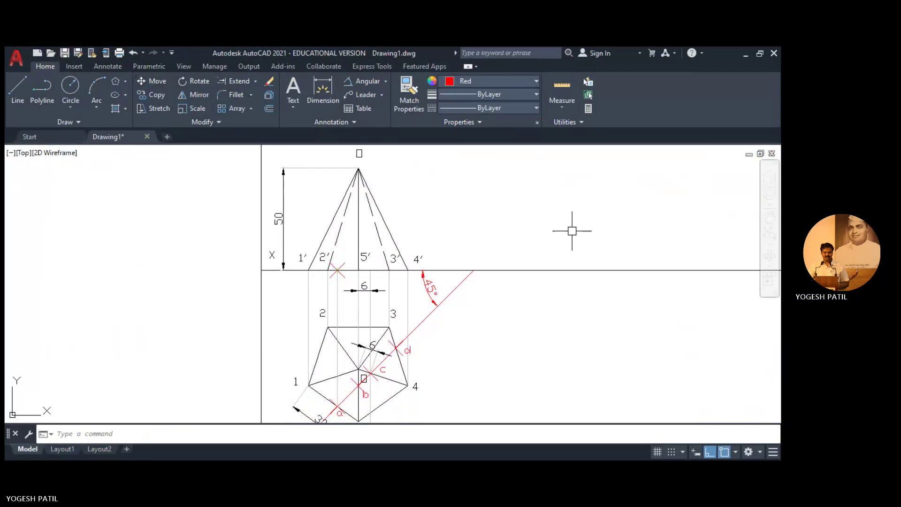
{"action": "left_click", "coordinate": [18, 89]}
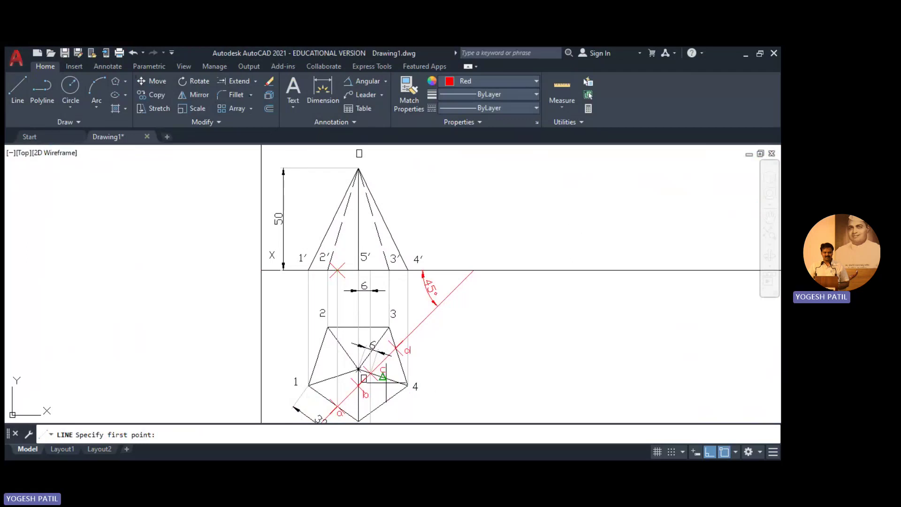
{"action": "scroll", "coordinate": [371, 373], "scroll_direction": "up", "scroll_amount": 5}
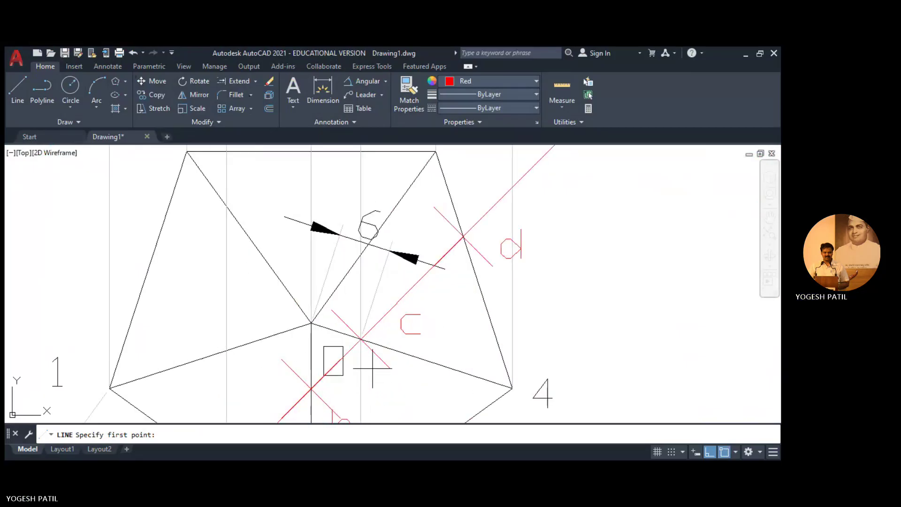
{"action": "left_click", "coordinate": [360, 339]}
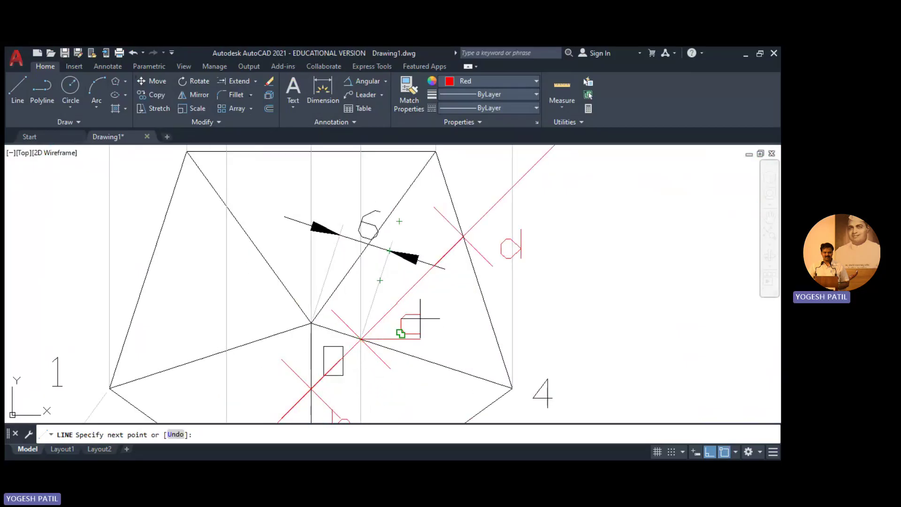
{"action": "scroll", "coordinate": [402, 309], "scroll_direction": "down", "scroll_amount": 4}
{"action": "scroll", "coordinate": [459, 288], "scroll_direction": "down", "scroll_amount": 2}
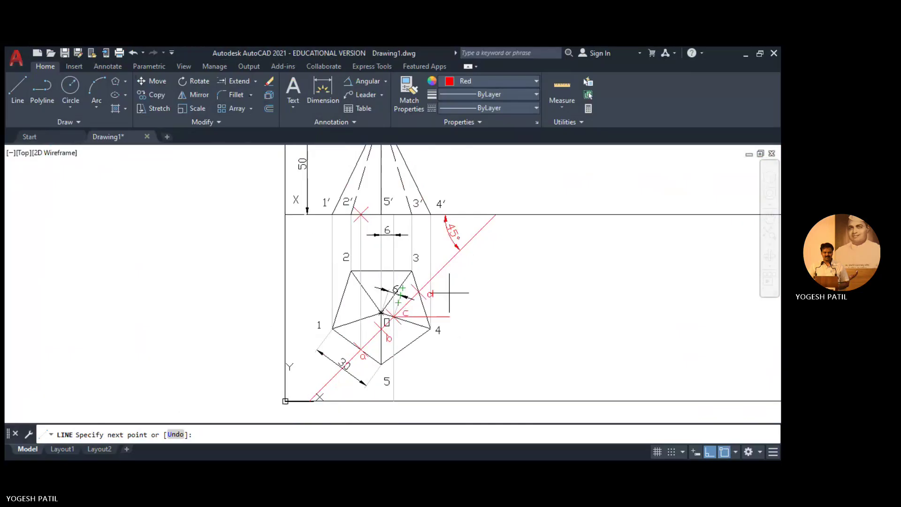
{"action": "middle_click_drag", "start_coordinate": [465, 284], "coordinate": [454, 323]}
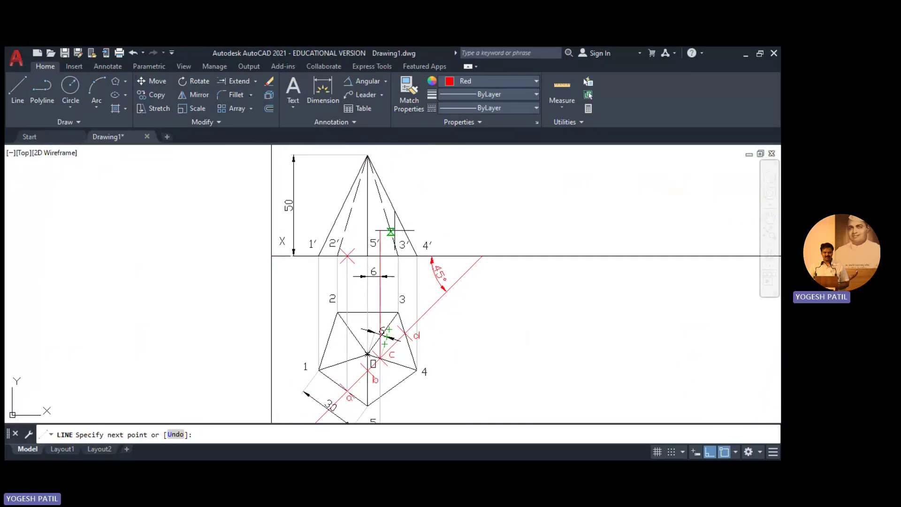
{"action": "middle_click_drag", "start_coordinate": [397, 182], "coordinate": [398, 225]}
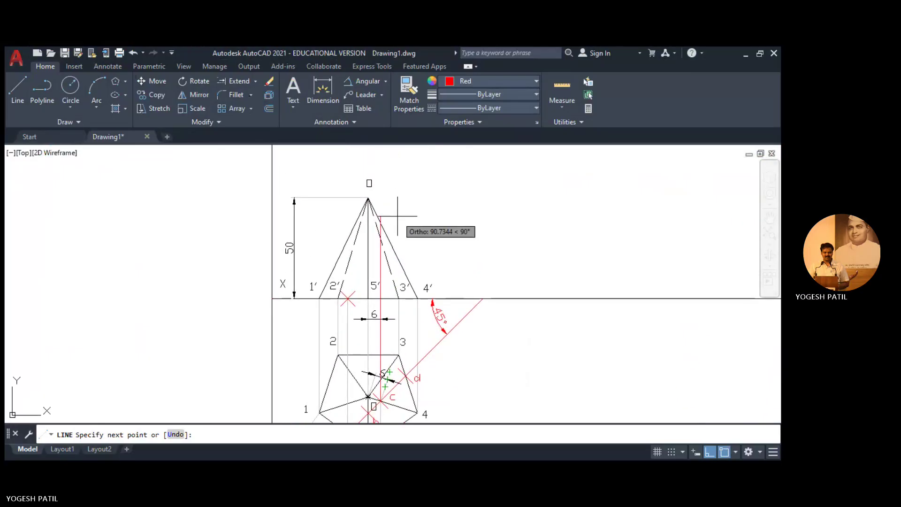
{"action": "left_click", "coordinate": [401, 169]}
{"action": "key", "text": "Escape"}
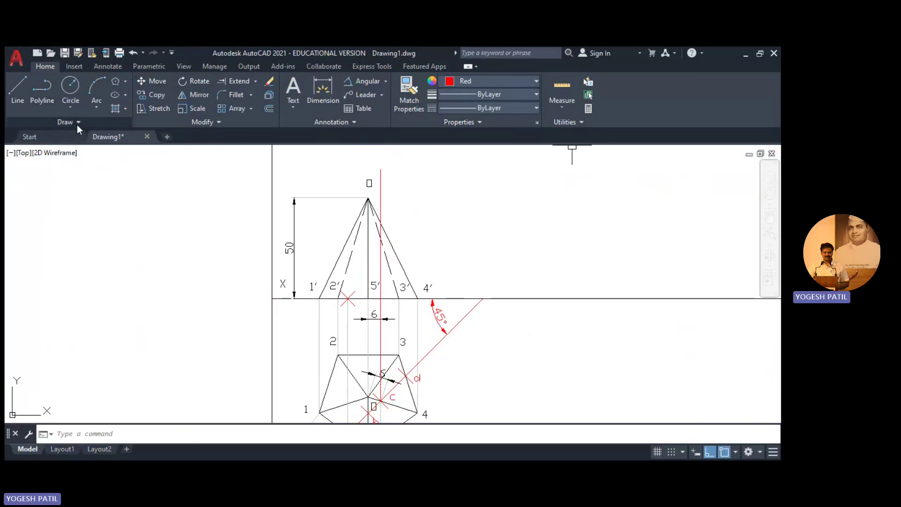
- Place a point marker where the projector from c crosses the front-view edge running from the apex to 4'
{"action": "type", "text": "po"}
{"action": "key", "text": "Return"}
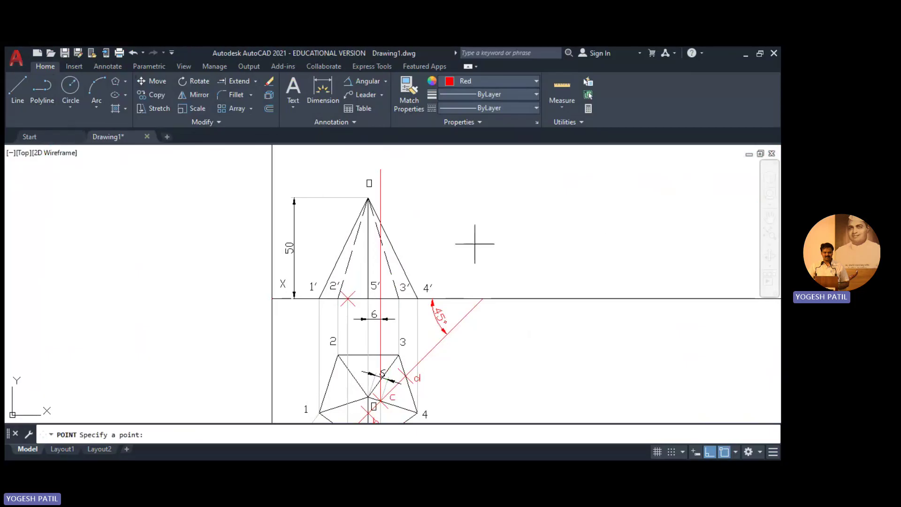
{"action": "left_click", "coordinate": [380, 222]}
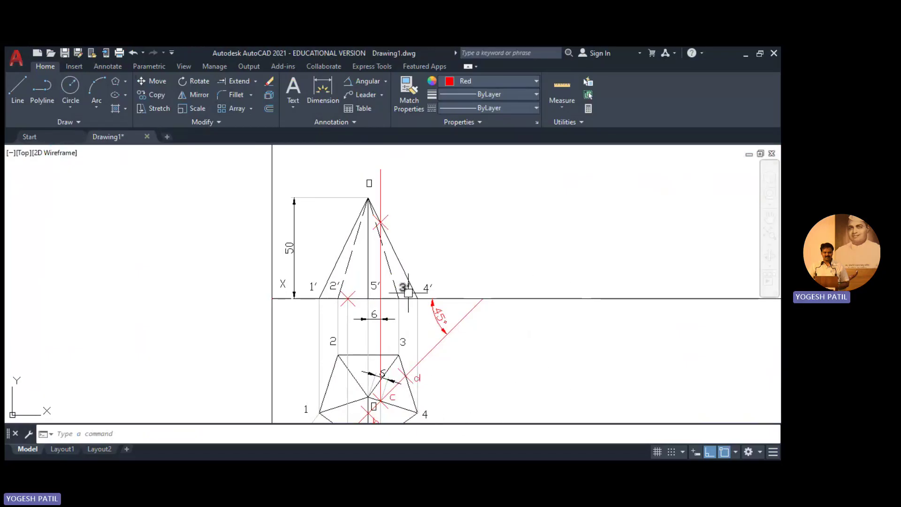
- Draw a vertical projector from point d in the top view up to the XY line
{"action": "left_click", "coordinate": [23, 87]}
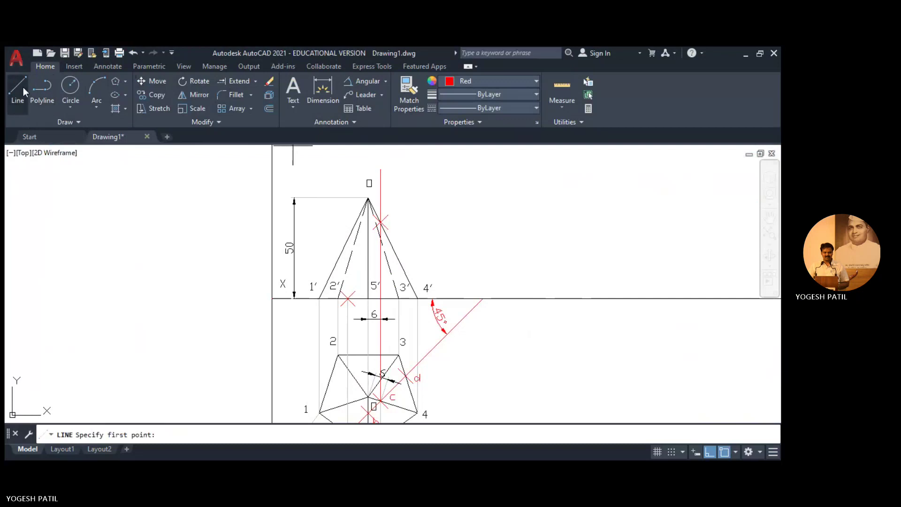
{"action": "left_click", "coordinate": [406, 376]}
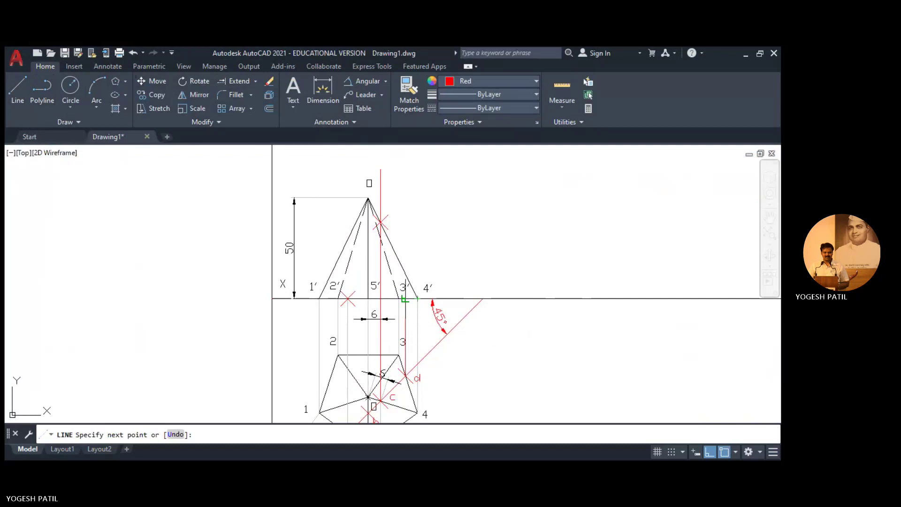
{"action": "left_click", "coordinate": [406, 299]}
{"action": "key", "text": "Return"}
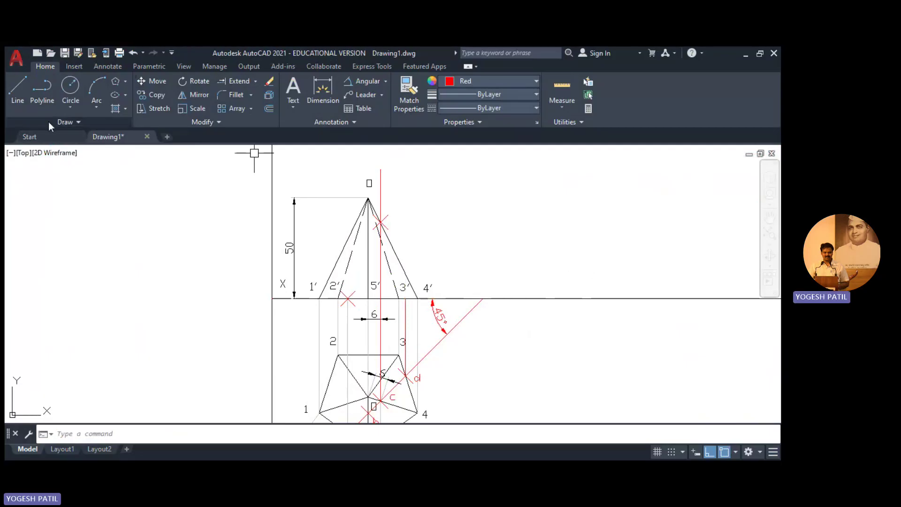
- Place a point marker where the projector from d meets the XY line
{"action": "left_click", "coordinate": [65, 122]}
{"action": "left_click", "coordinate": [69, 145]}
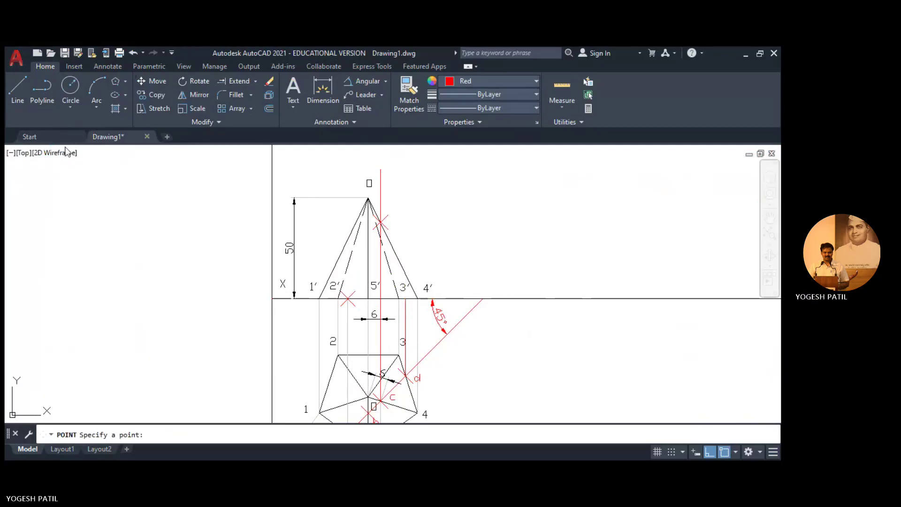
{"action": "left_click", "coordinate": [406, 299]}
{"action": "key", "text": "Escape"}
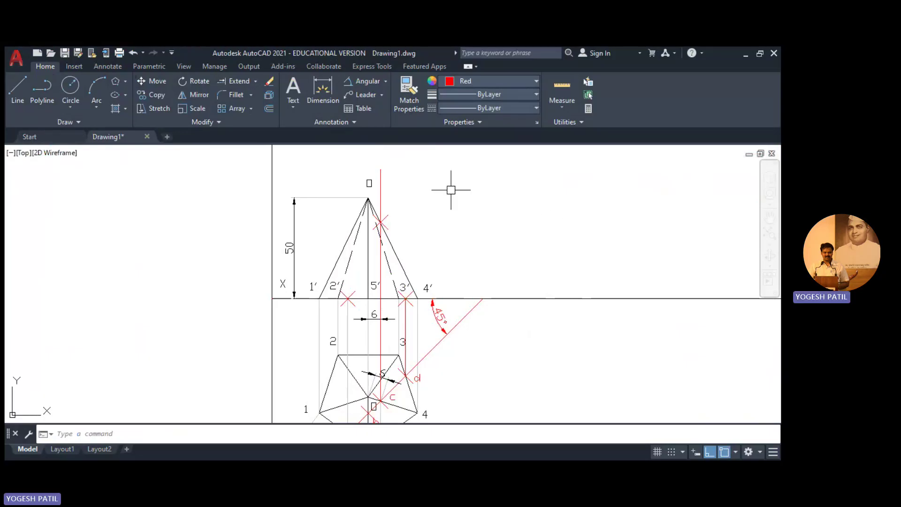
- Colour the projectors from points c and d light grey to match the other projectors
{"action": "left_click", "coordinate": [381, 190]}
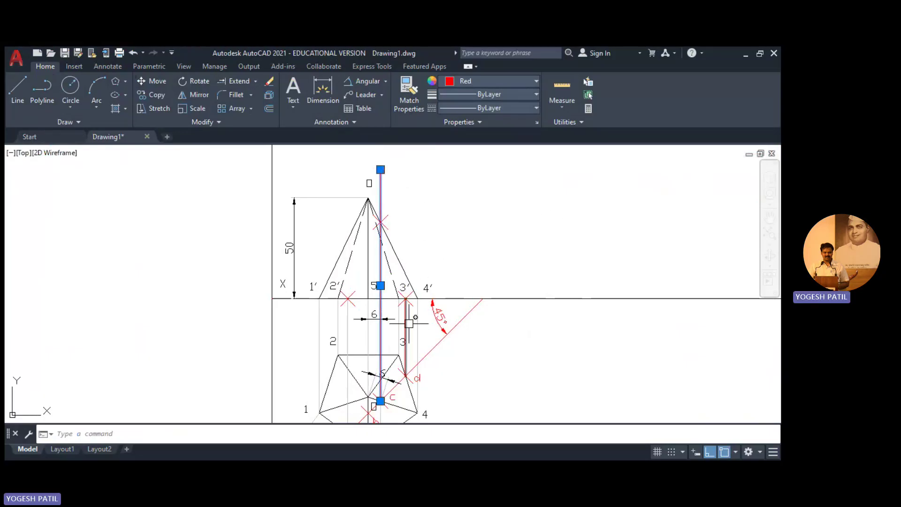
{"action": "left_click", "coordinate": [407, 323]}
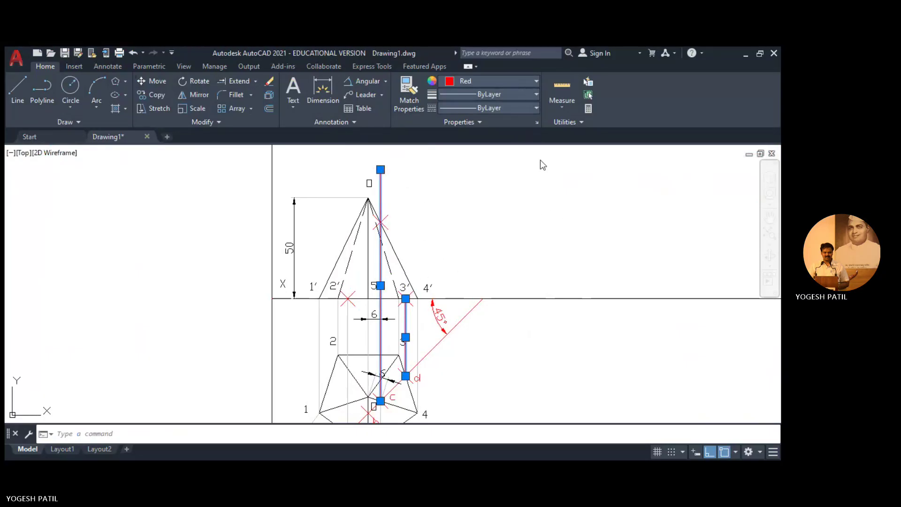
{"action": "key", "text": "Delete"}
{"action": "key", "text": "ctrl+z"}
{"action": "key", "text": "Delete"}
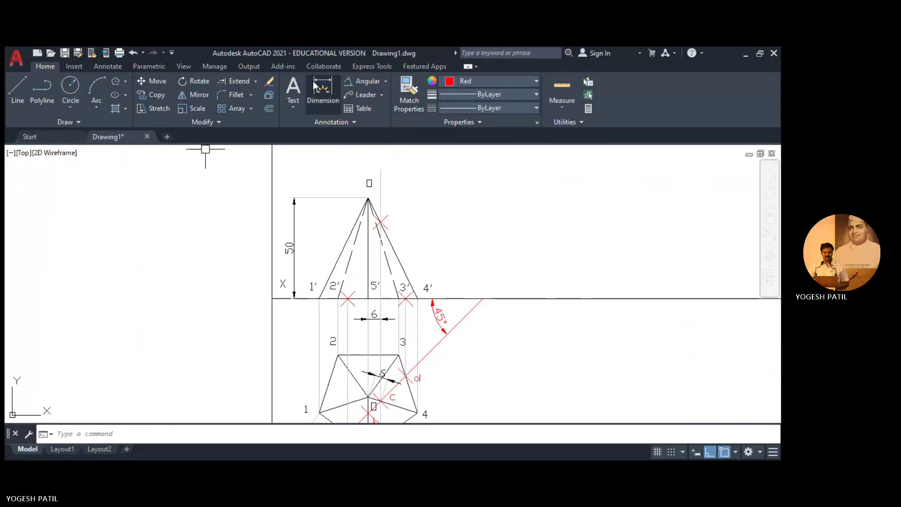
- Trim the projector from c where it extends above the front-view edge to 4'
{"action": "left_click", "coordinate": [255, 81]}
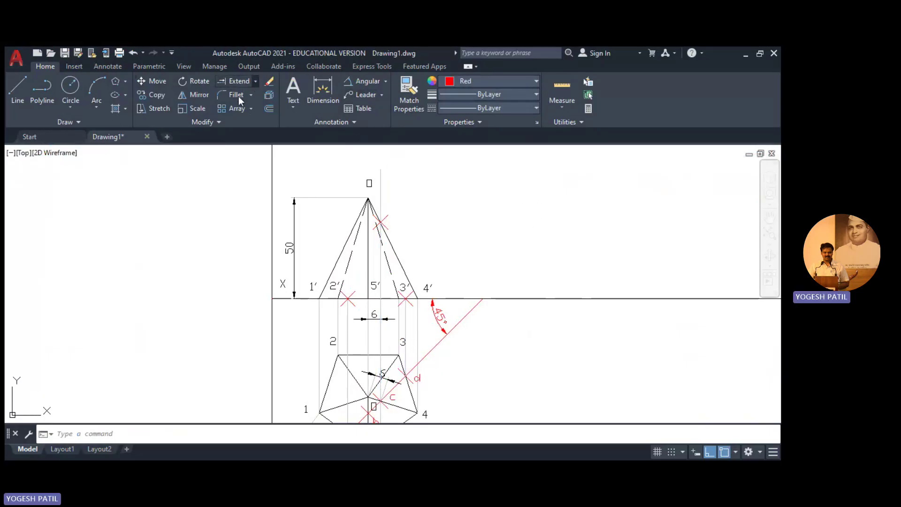
{"action": "left_click", "coordinate": [238, 97]}
{"action": "left_click", "coordinate": [418, 169]}
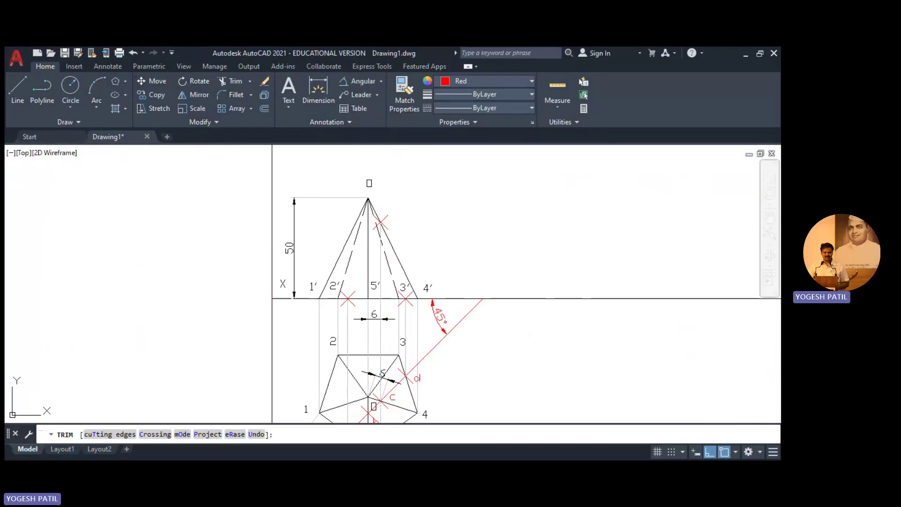
{"action": "key", "text": "Escape"}
- Draw a circle in the top view centred on the pyramid's apex and passing through point b
{"action": "middle_click_drag", "start_coordinate": [509, 342], "coordinate": [508, 317]}
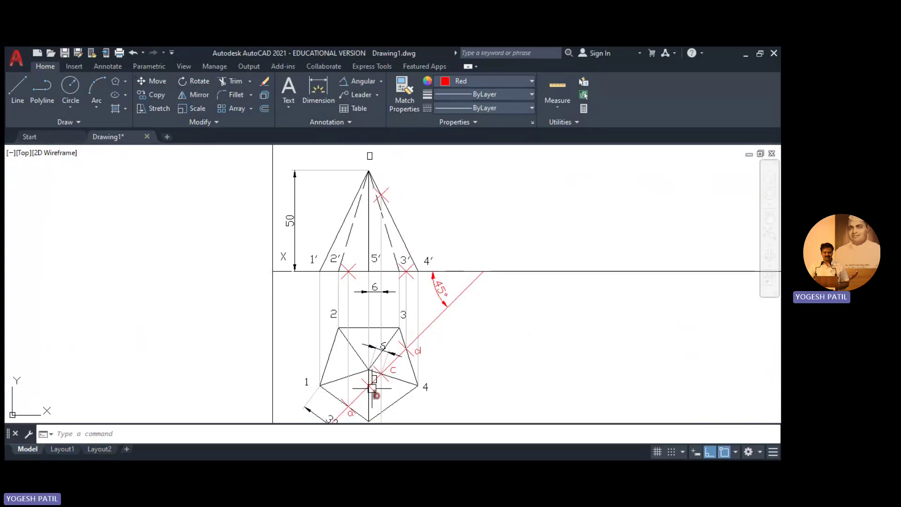
{"action": "mouse_move", "coordinate": [525, 358]}
{"action": "middle_mouse_down"}
{"action": "mouse_move", "coordinate": [529, 336]}
{"action": "mouse_move", "coordinate": [512, 367]}
{"action": "middle_mouse_up"}
{"action": "scroll", "coordinate": [525, 350], "scroll_direction": "down", "scroll_amount": 2}
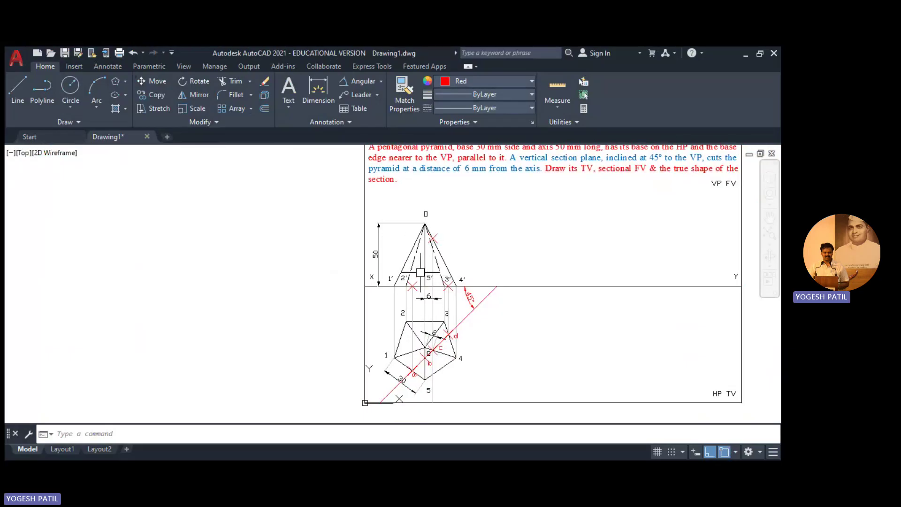
{"action": "scroll", "coordinate": [516, 396], "scroll_direction": "up", "scroll_amount": 2}
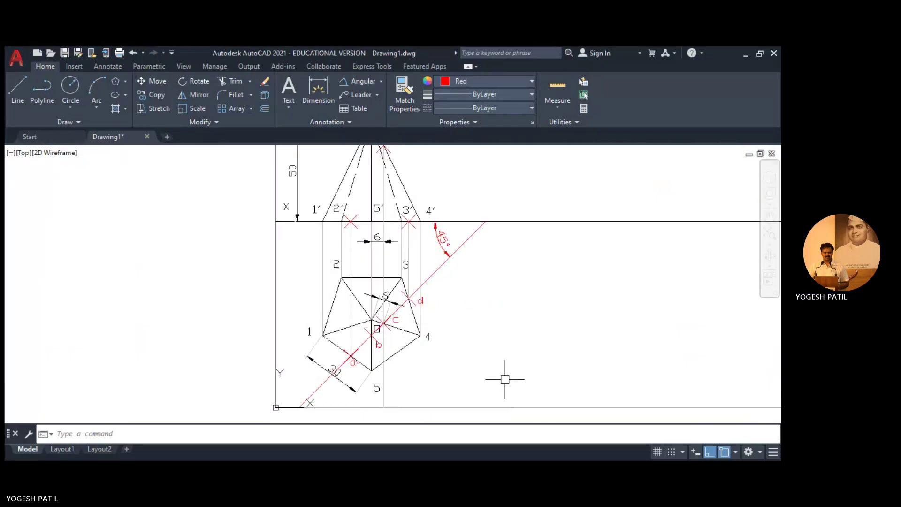
{"action": "scroll", "coordinate": [507, 347], "scroll_direction": "up", "scroll_amount": 2}
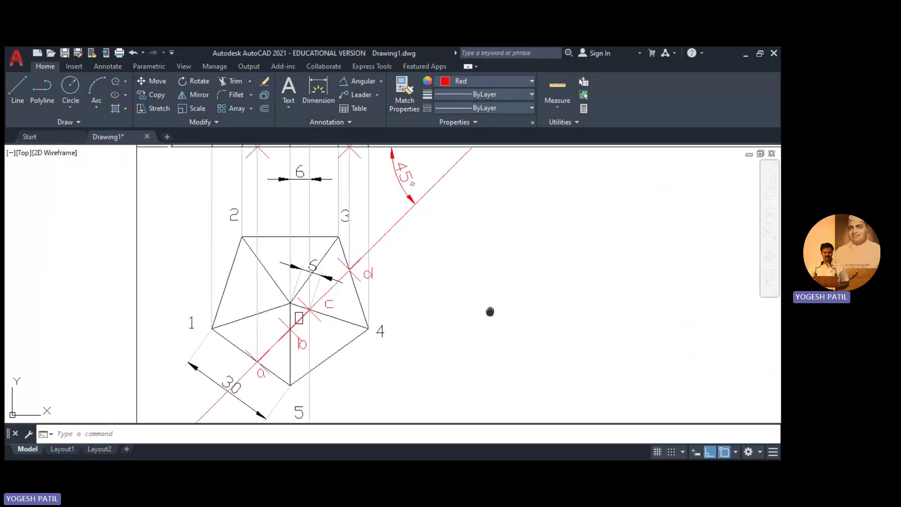
{"action": "middle_click_drag", "start_coordinate": [490, 312], "coordinate": [538, 367]}
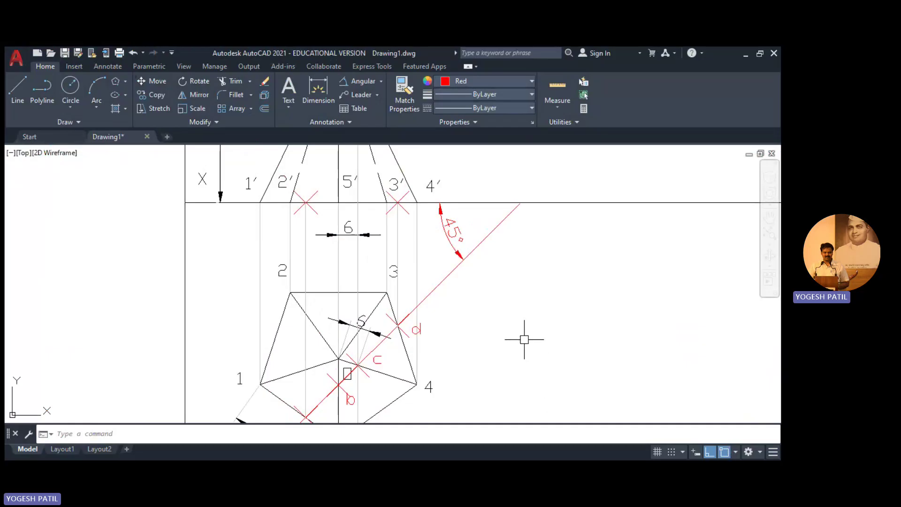
{"action": "scroll", "coordinate": [525, 339], "scroll_direction": "down", "scroll_amount": 2}
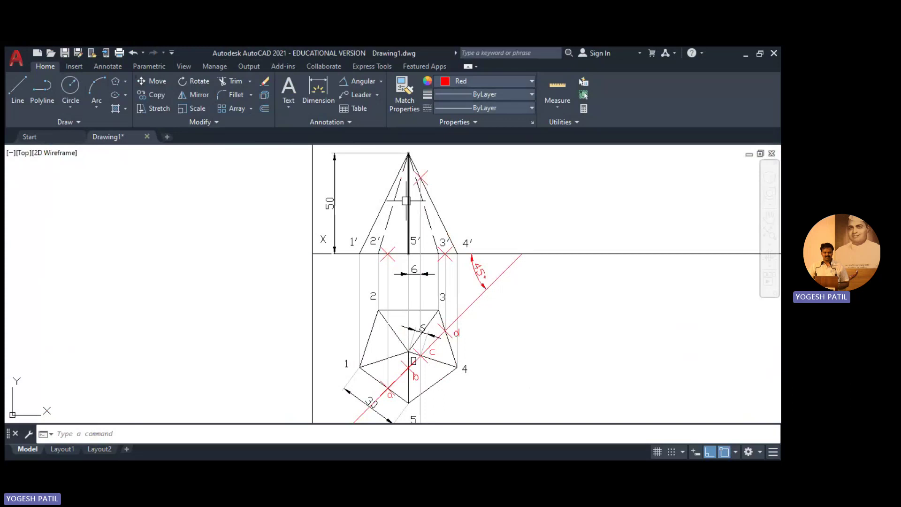
{"action": "left_click", "coordinate": [71, 87]}
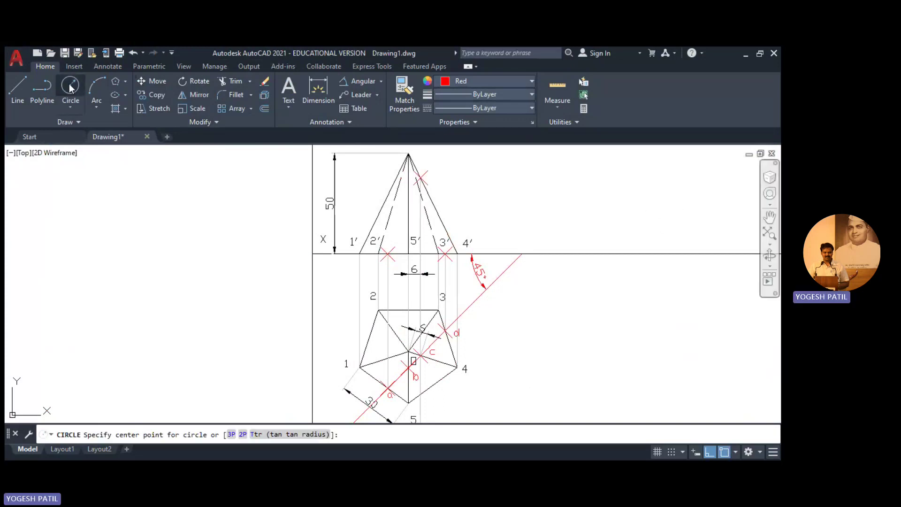
{"action": "left_click", "coordinate": [409, 352]}
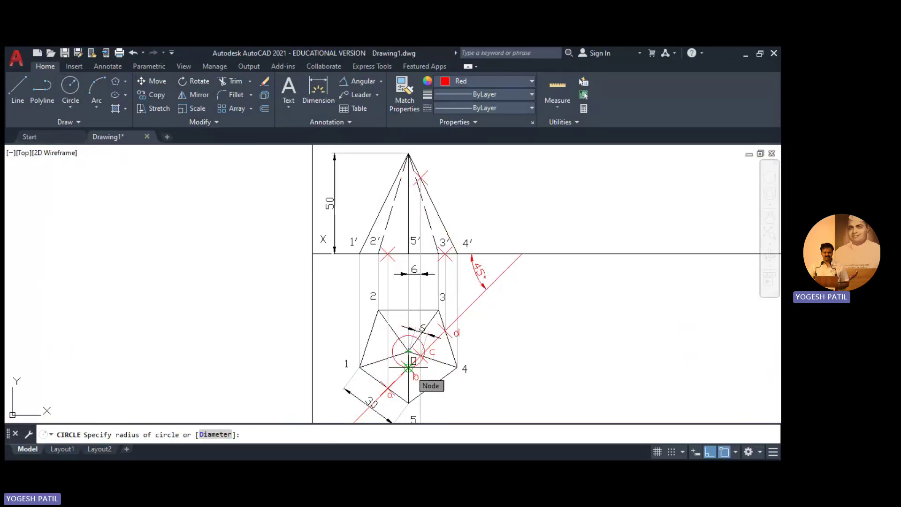
{"action": "left_click", "coordinate": [409, 367]}
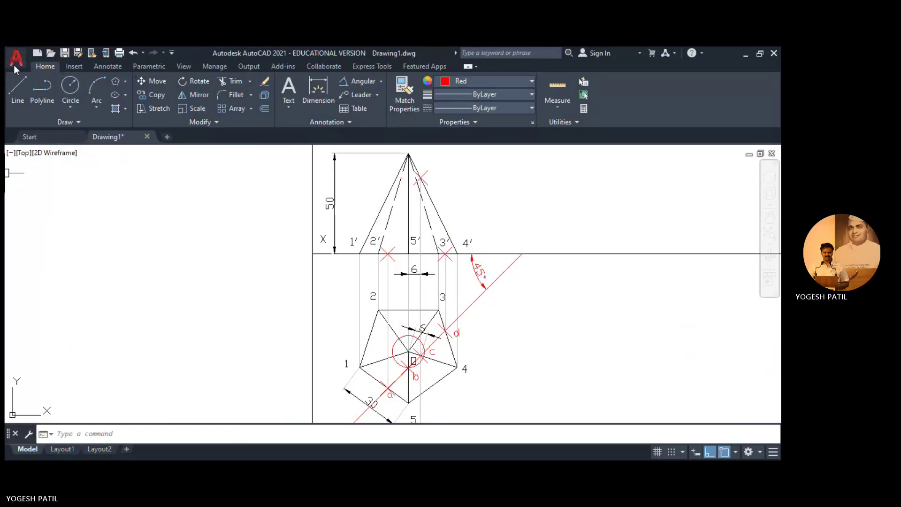
- Draw a vertical line from the circle's intersection with the top-view edge to 1 up past the front-view edge to 1'
{"action": "left_click", "coordinate": [17, 93]}
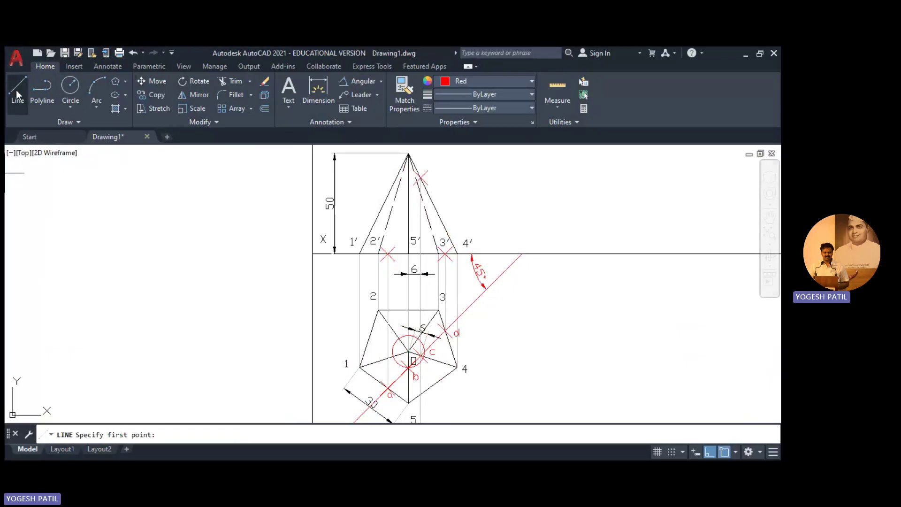
{"action": "left_click", "coordinate": [393, 356]}
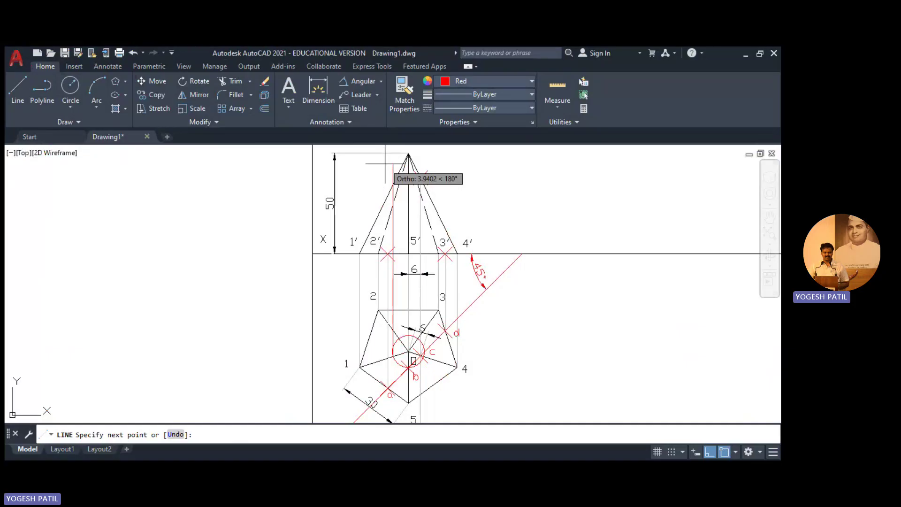
{"action": "key", "text": "Escape"}
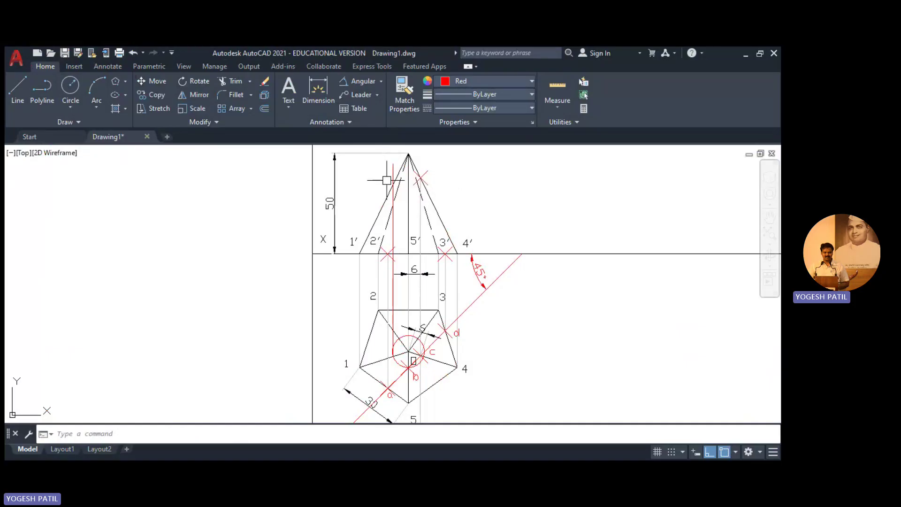
- Draw a horizontal line from where that vertical line crosses the front-view edge to 1' across to the central edge to 5'
{"action": "left_click", "coordinate": [17, 92]}
{"action": "left_click", "coordinate": [393, 184]}
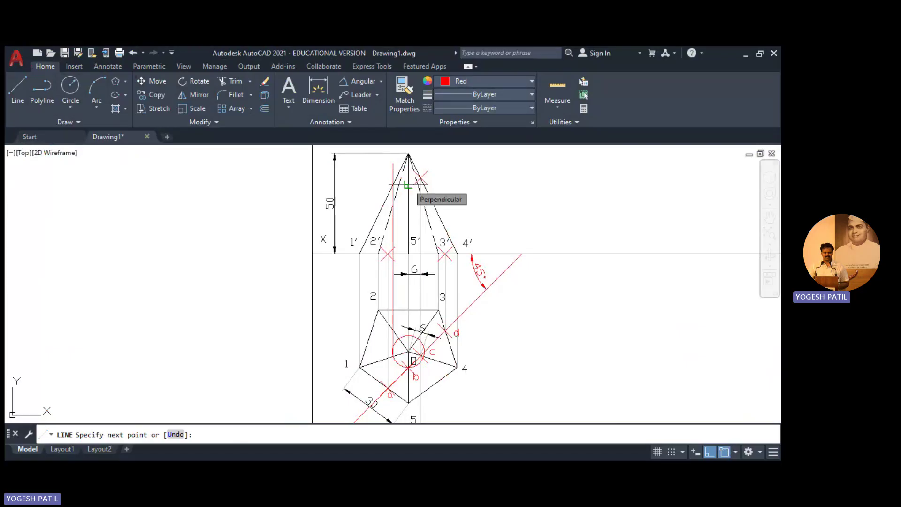
{"action": "left_click", "coordinate": [408, 185]}
{"action": "key", "text": "Escape"}
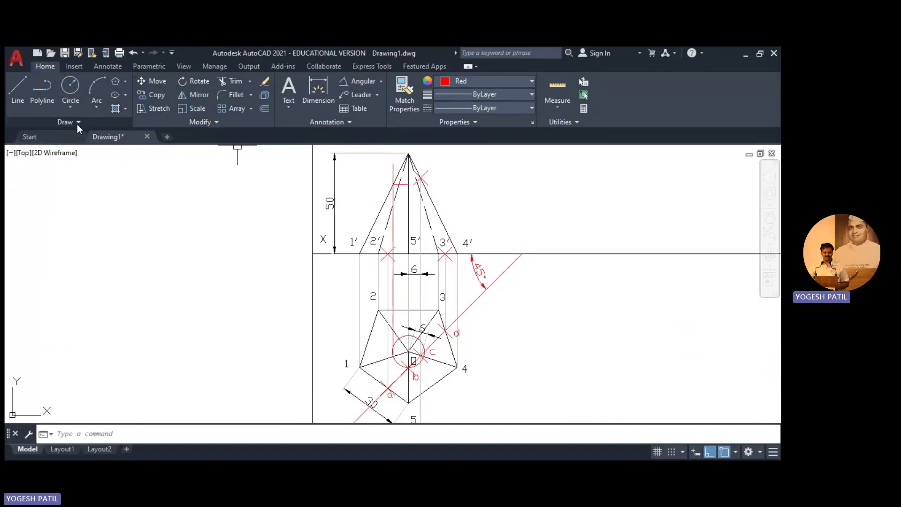
- Place a point marker where the horizontal construction line meets the front view's central edge to 5'
{"action": "type", "text": "po"}
{"action": "key", "text": "Return"}
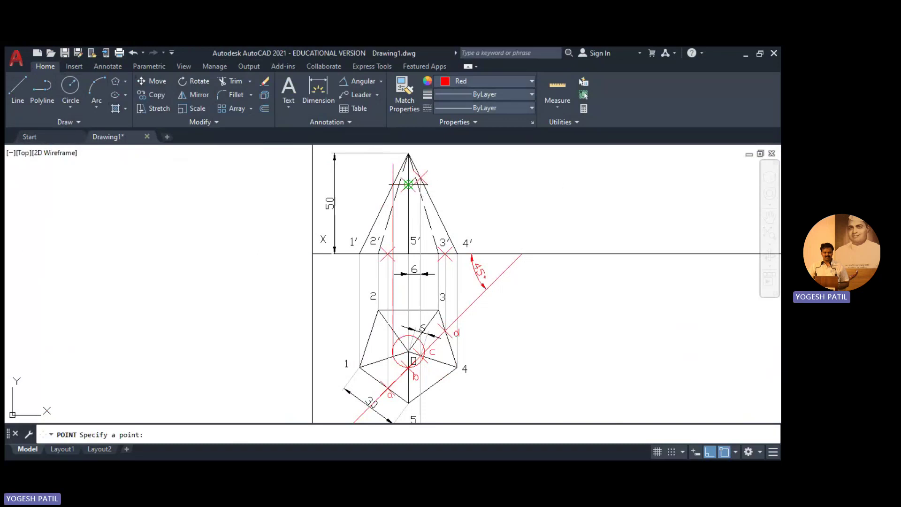
{"action": "left_click", "coordinate": [409, 185]}
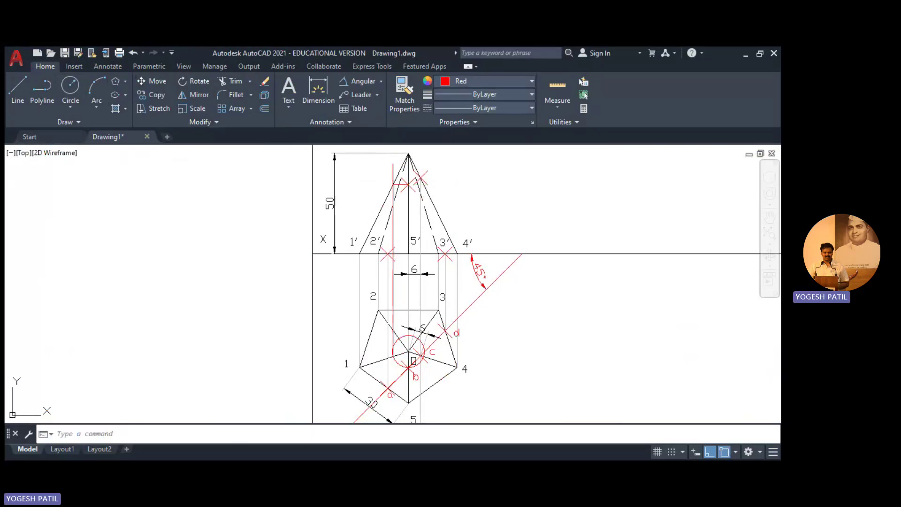
- Recolour the vertical projector, the short horizontal line and the top-view construction circle to light grey
{"action": "left_click", "coordinate": [393, 197]}
{"action": "left_click", "coordinate": [400, 184]}
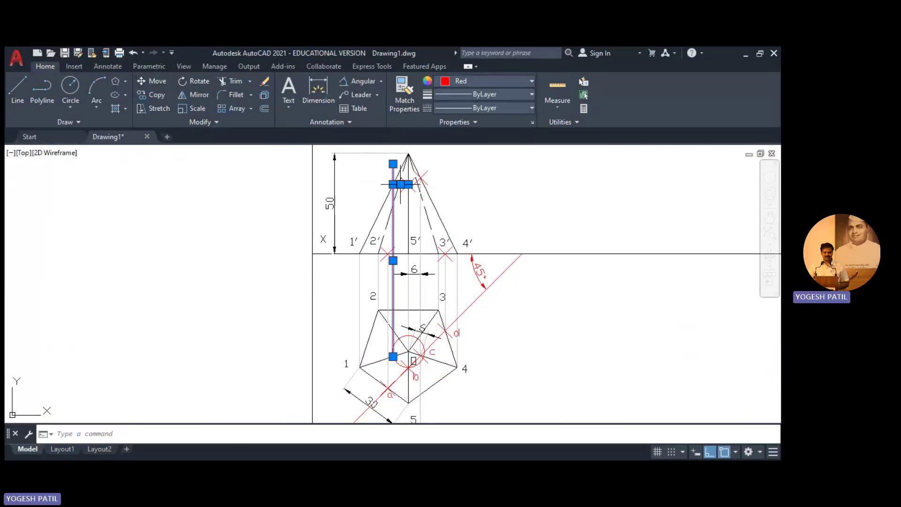
{"action": "left_click", "coordinate": [406, 340]}
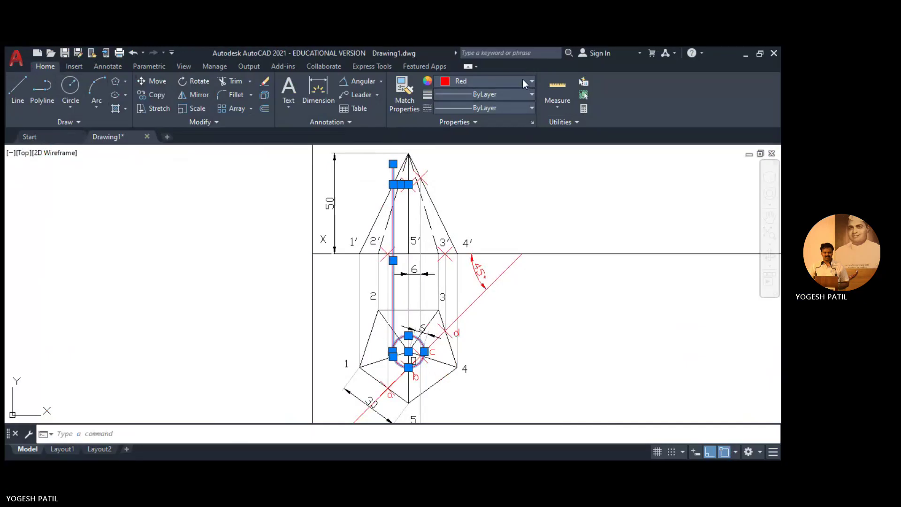
{"action": "key", "text": "Delete"}
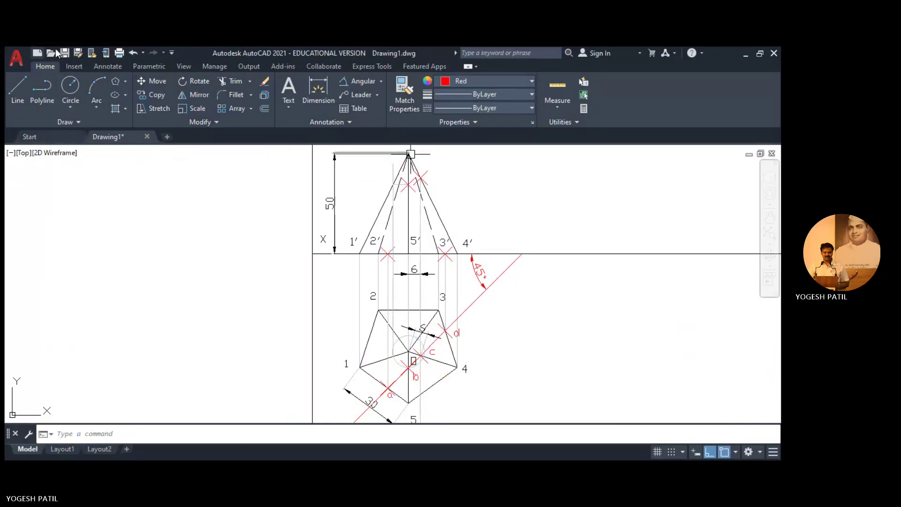
- Trim the grey vertical projector from the circle where it extends above the front-view edge to 1'
{"action": "left_click", "coordinate": [229, 81]}
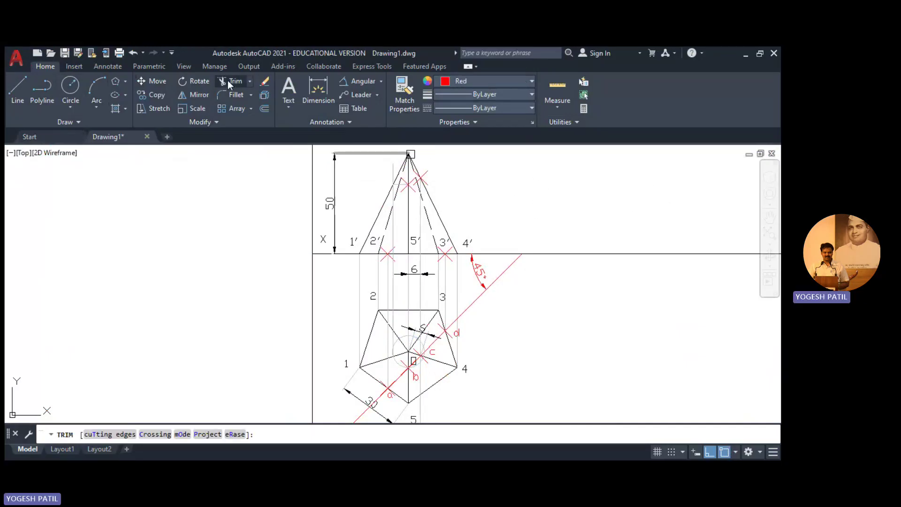
{"action": "left_click", "coordinate": [387, 170]}
{"action": "left_click", "coordinate": [393, 167]}
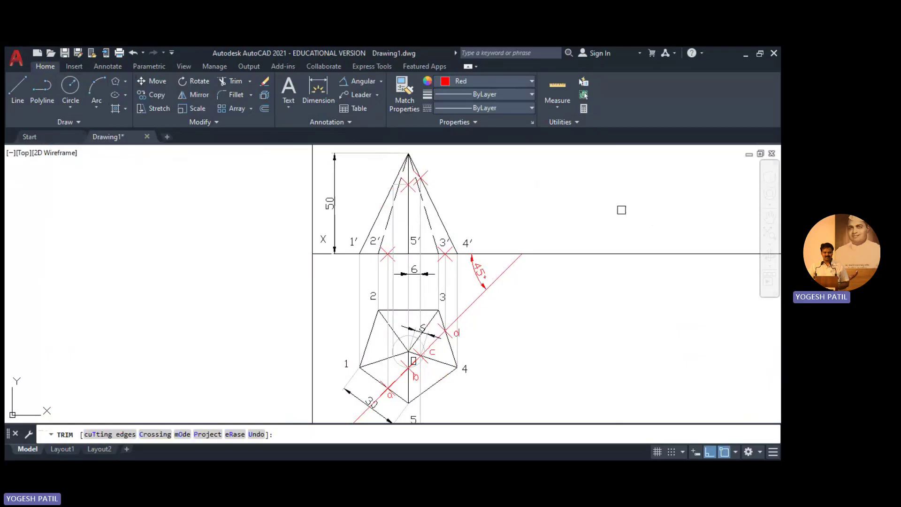
{"action": "key", "text": "Return"}
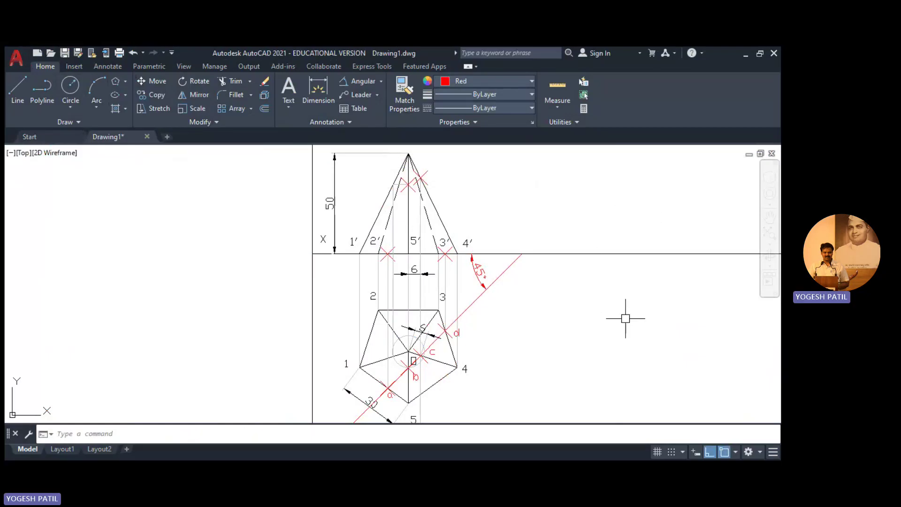
- Examine the construction circle through b in the top view and the projected point on the front view's central edge
{"action": "scroll", "coordinate": [513, 372], "scroll_direction": "up", "scroll_amount": 4}
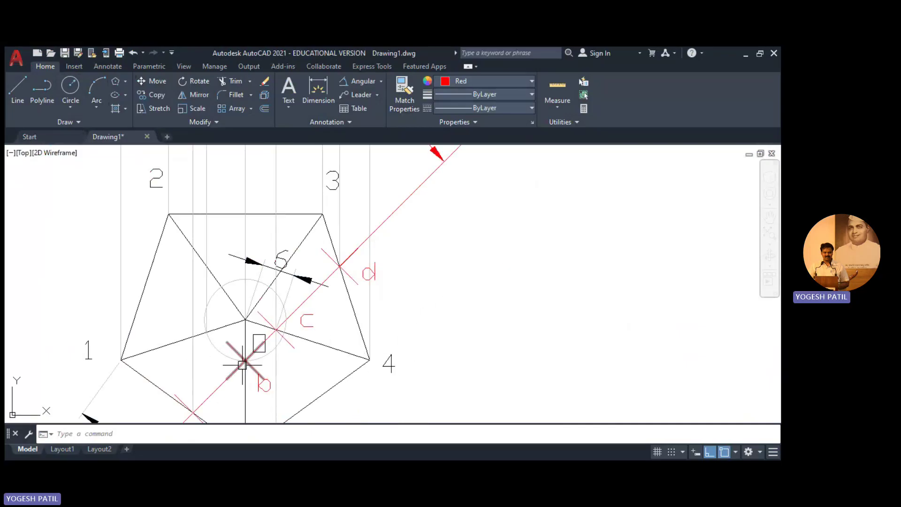
{"action": "scroll", "coordinate": [204, 339], "scroll_direction": "up", "scroll_amount": 4}
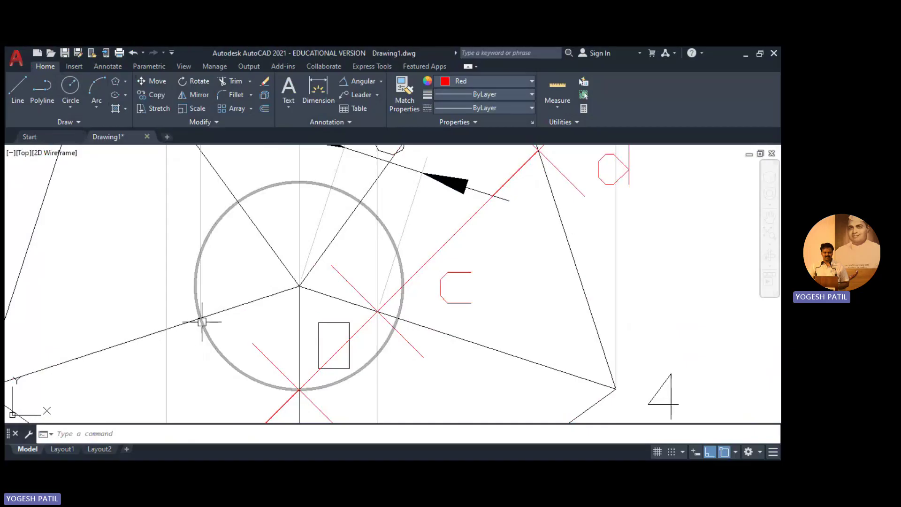
{"action": "scroll", "coordinate": [233, 245], "scroll_direction": "down", "scroll_amount": 5}
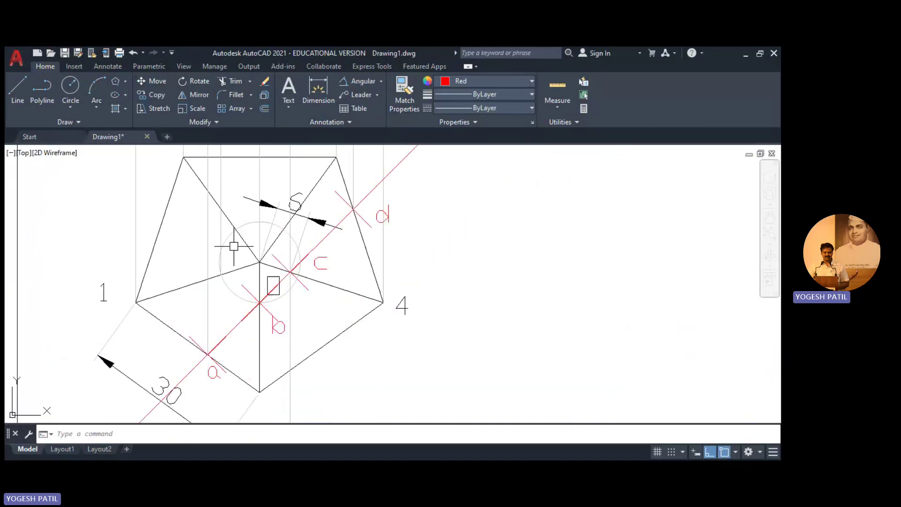
{"action": "middle_click_drag", "start_coordinate": [499, 241], "coordinate": [539, 414]}
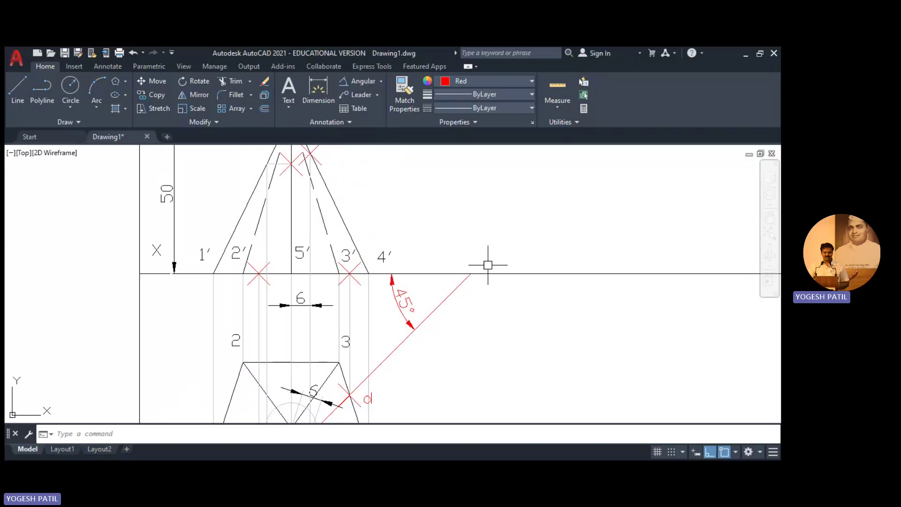
{"action": "mouse_move", "coordinate": [487, 262]}
{"action": "middle_mouse_down"}
{"action": "mouse_move", "coordinate": [508, 301]}
{"action": "mouse_move", "coordinate": [507, 332]}
{"action": "middle_mouse_up"}
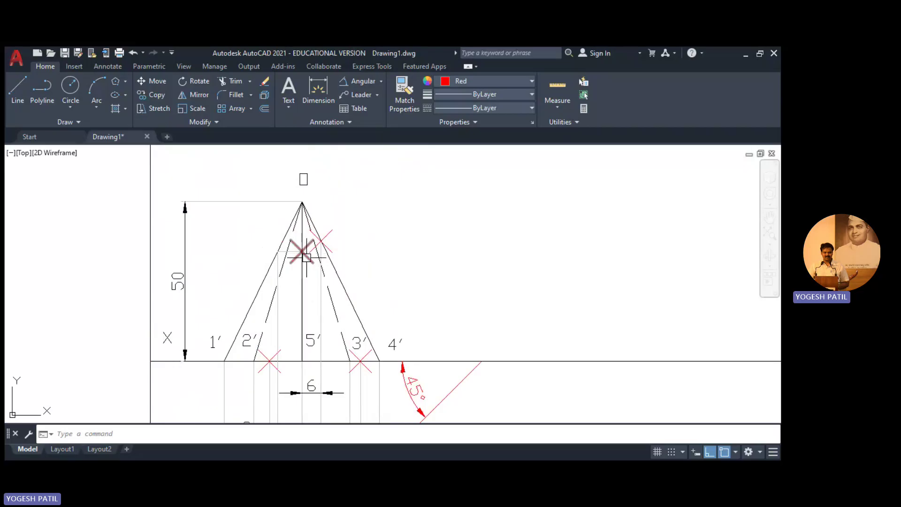
{"action": "scroll", "coordinate": [473, 296], "scroll_direction": "down", "scroll_amount": 2}
{"action": "mouse_move", "coordinate": [521, 362]}
{"action": "middle_mouse_down"}
{"action": "mouse_move", "coordinate": [512, 275]}
{"action": "mouse_move", "coordinate": [517, 303]}
{"action": "mouse_move", "coordinate": [509, 306]}
{"action": "middle_mouse_up"}
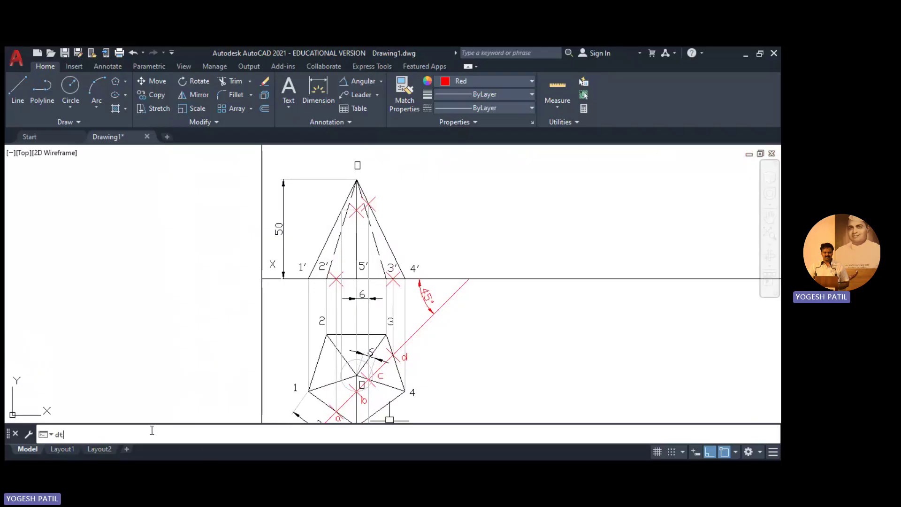
- Label the four section points in the front view a, b, c and d with single-line text at the default height and rotation
{"action": "key", "text": "Return"}
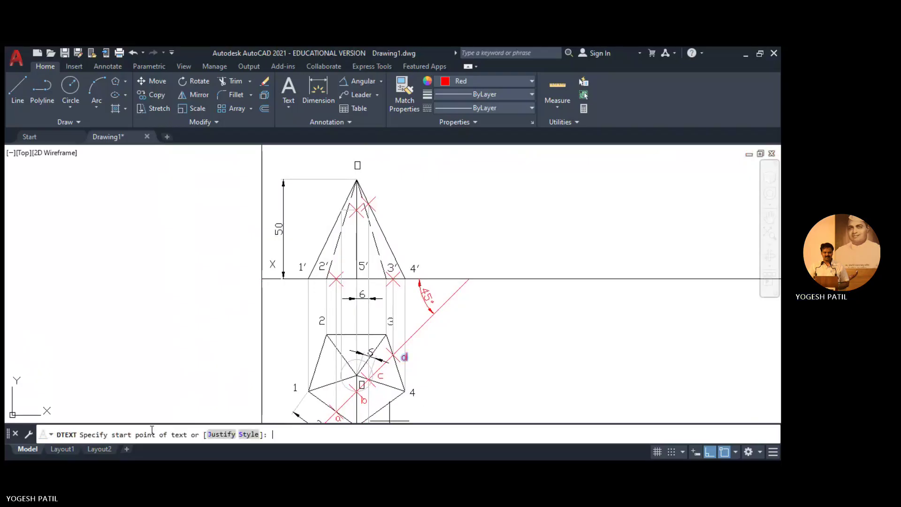
{"action": "left_click", "coordinate": [390, 412]}
{"action": "key", "text": "Return"}
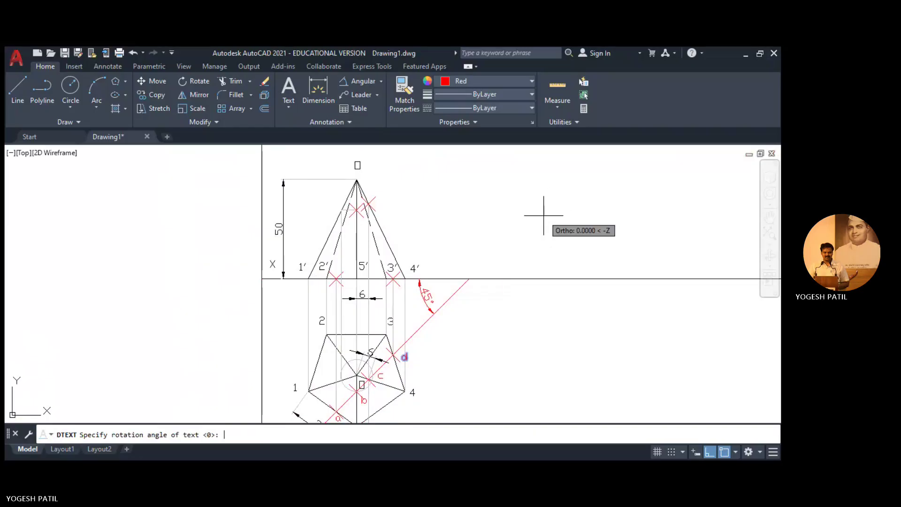
{"action": "key", "text": "Return"}
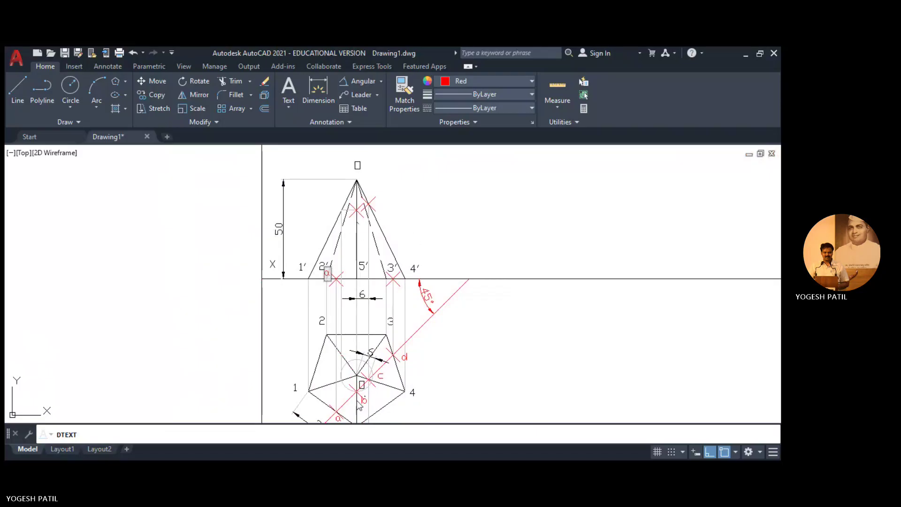
{"action": "left_click", "coordinate": [351, 202]}
{"action": "left_click", "coordinate": [376, 193]}
{"action": "type", "text": "c"}
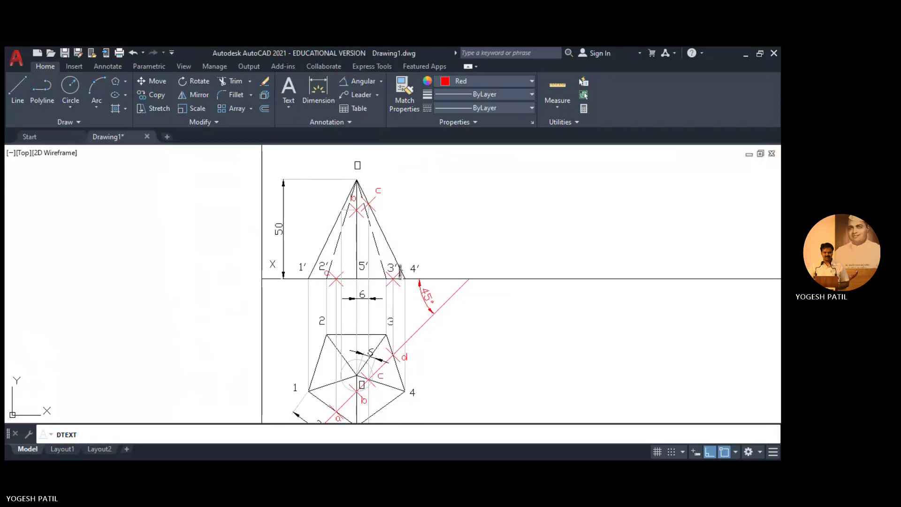
{"action": "left_click", "coordinate": [400, 271]}
{"action": "type", "text": "d"}
{"action": "key", "text": "Escape"}
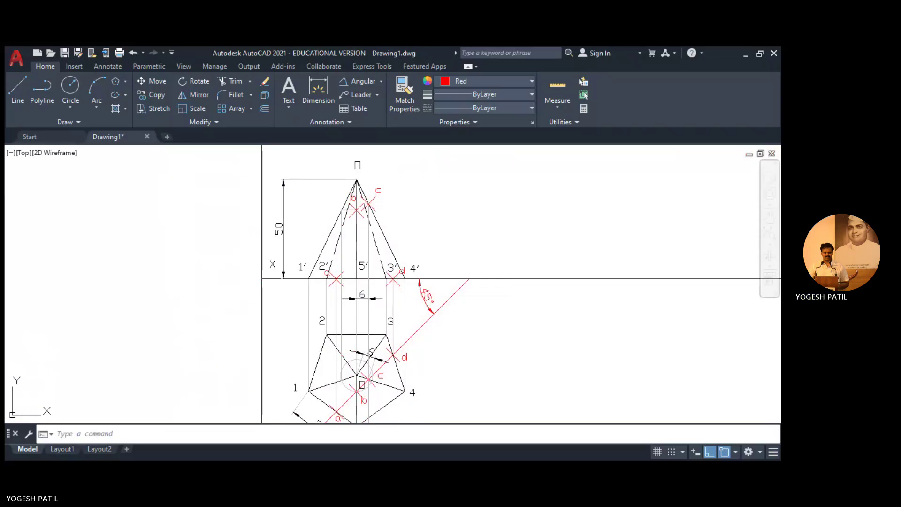
- Turn Ortho off and draw a closed polyline through section points a, b, c and d in the front view
{"action": "left_click", "coordinate": [52, 93]}
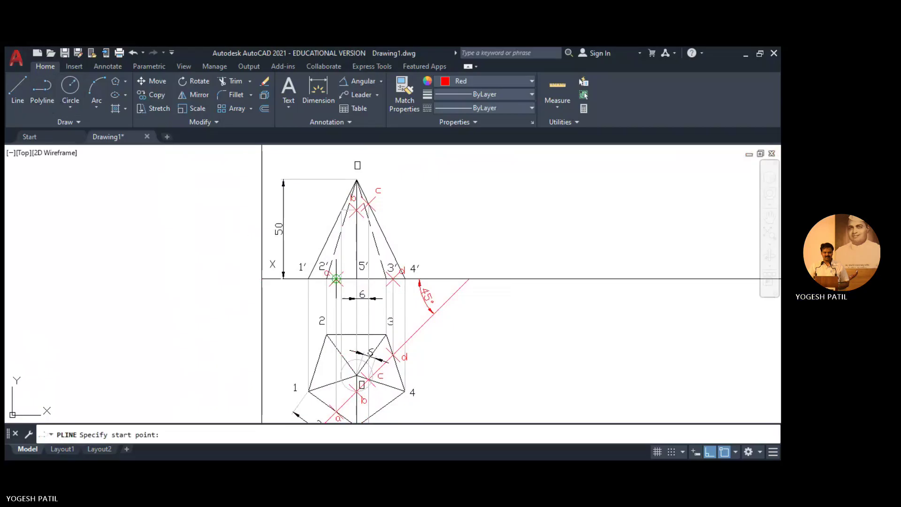
{"action": "left_click", "coordinate": [710, 451]}
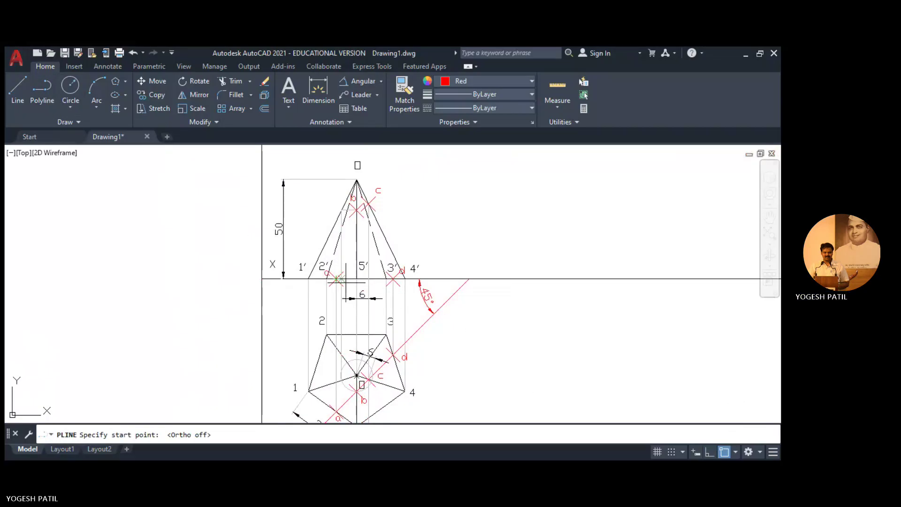
{"action": "left_click", "coordinate": [336, 279]}
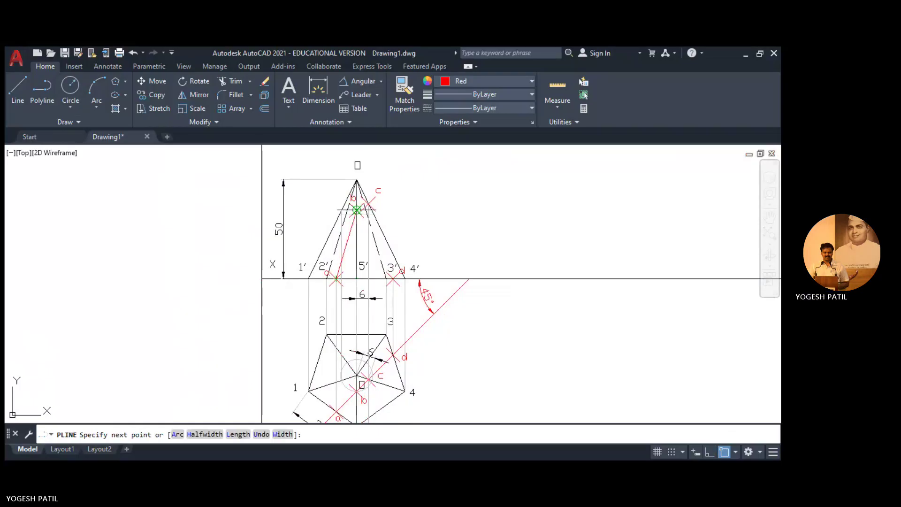
{"action": "left_click", "coordinate": [368, 203]}
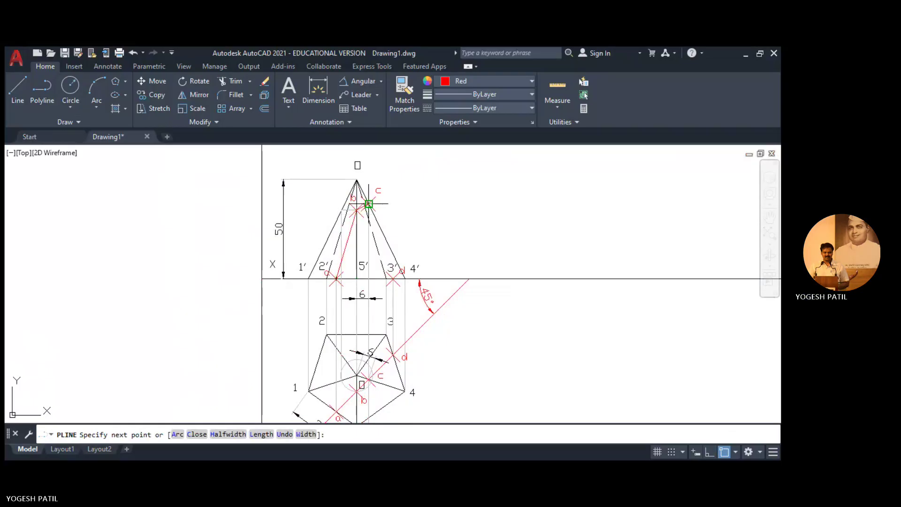
{"action": "left_click", "coordinate": [393, 279]}
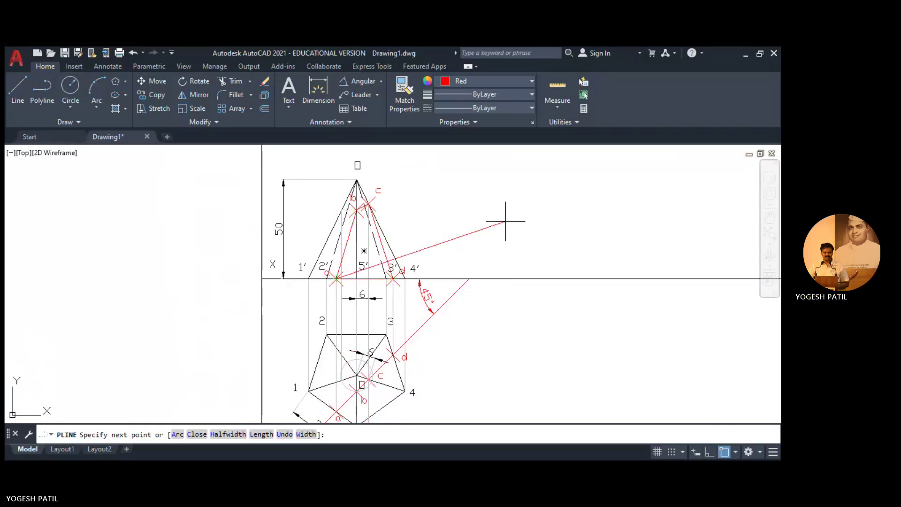
{"action": "key", "text": "Return"}
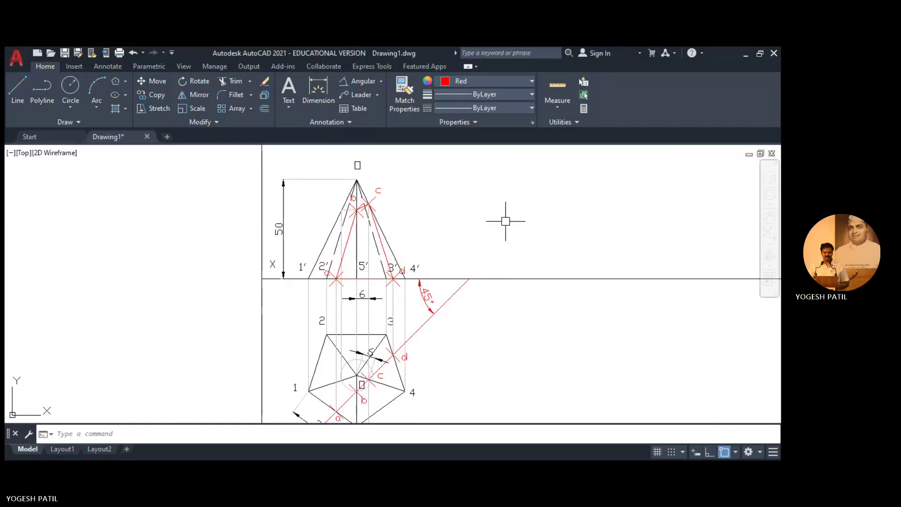
- Hatch every region inside the section outline a-b-c-d in the front view with the ANSI31 pattern, including the sliver beside a
{"action": "left_click", "coordinate": [115, 109]}
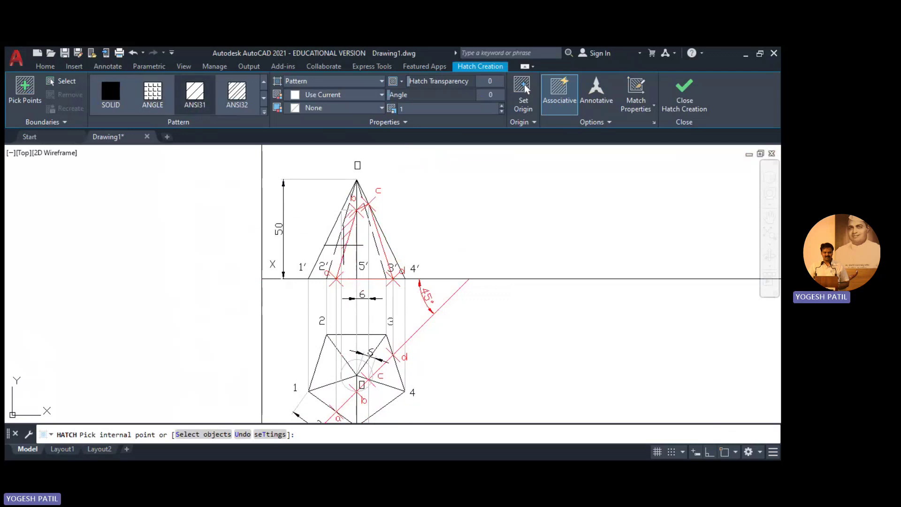
{"action": "left_click", "coordinate": [354, 249]}
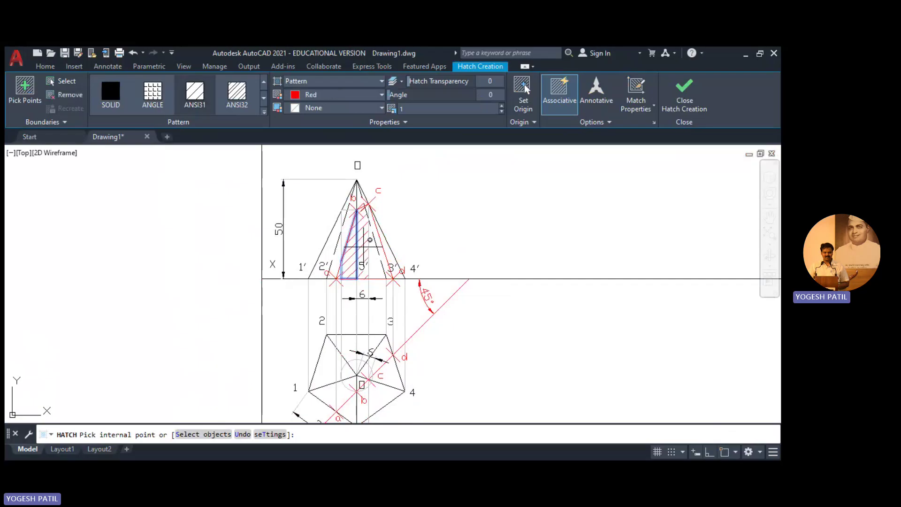
{"action": "left_click", "coordinate": [378, 247]}
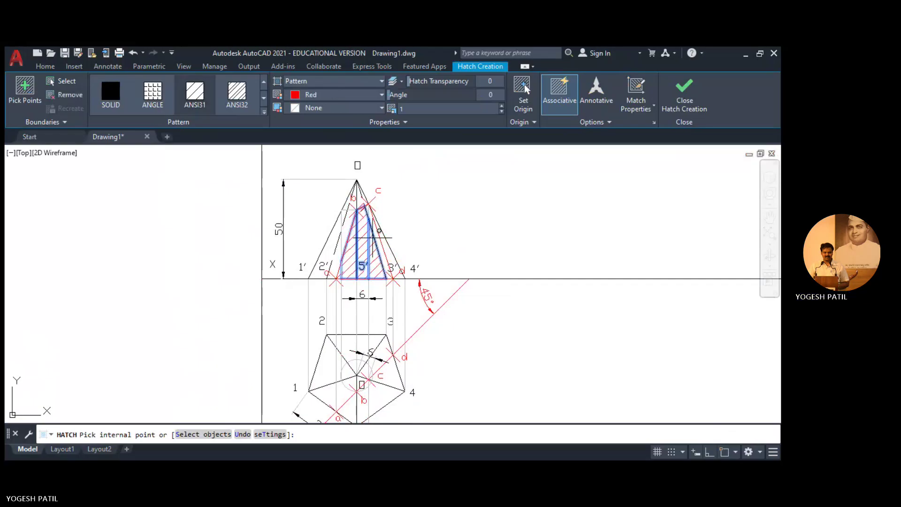
{"action": "left_click", "coordinate": [376, 232]}
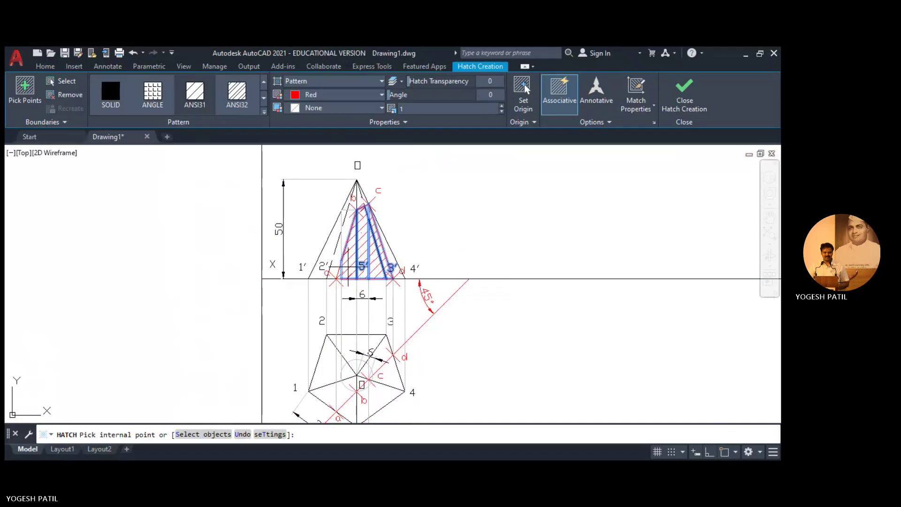
{"action": "scroll", "coordinate": [348, 267], "scroll_direction": "up", "scroll_amount": 5}
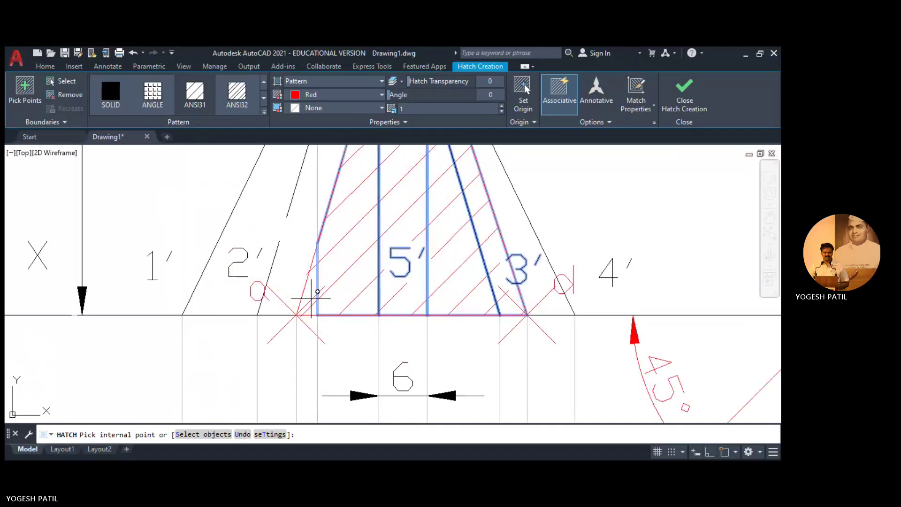
{"action": "scroll", "coordinate": [354, 288], "scroll_direction": "up", "scroll_amount": 4}
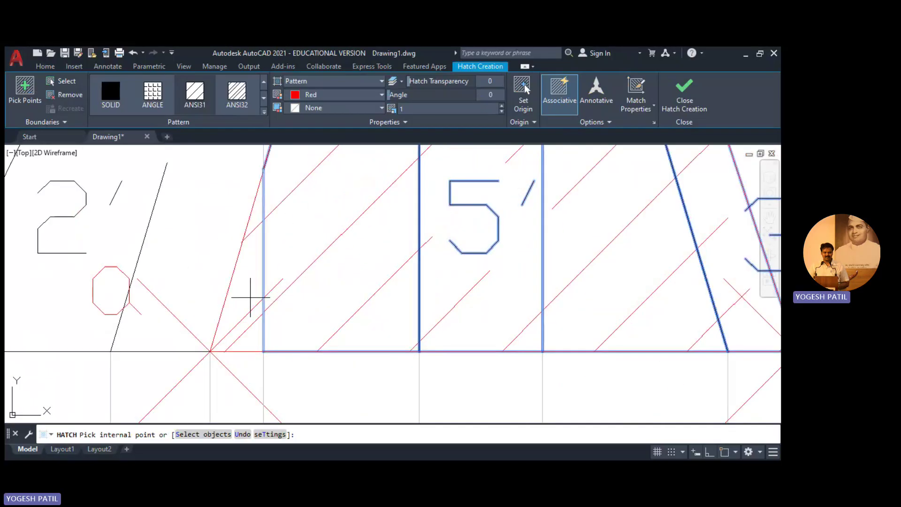
{"action": "scroll", "coordinate": [368, 258], "scroll_direction": "down", "scroll_amount": 5}
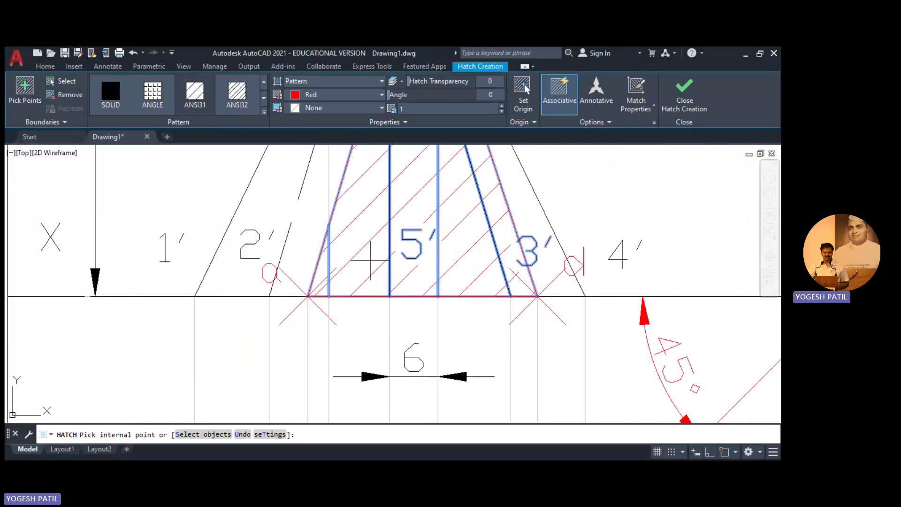
{"action": "scroll", "coordinate": [371, 258], "scroll_direction": "down", "scroll_amount": 2}
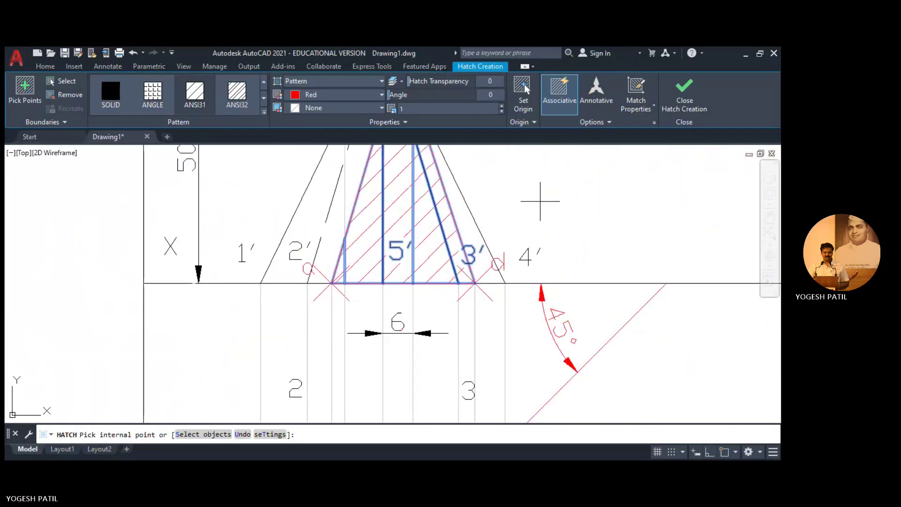
{"action": "scroll", "coordinate": [540, 201], "scroll_direction": "down", "scroll_amount": 3}
{"action": "scroll", "coordinate": [479, 221], "scroll_direction": "up", "scroll_amount": 4}
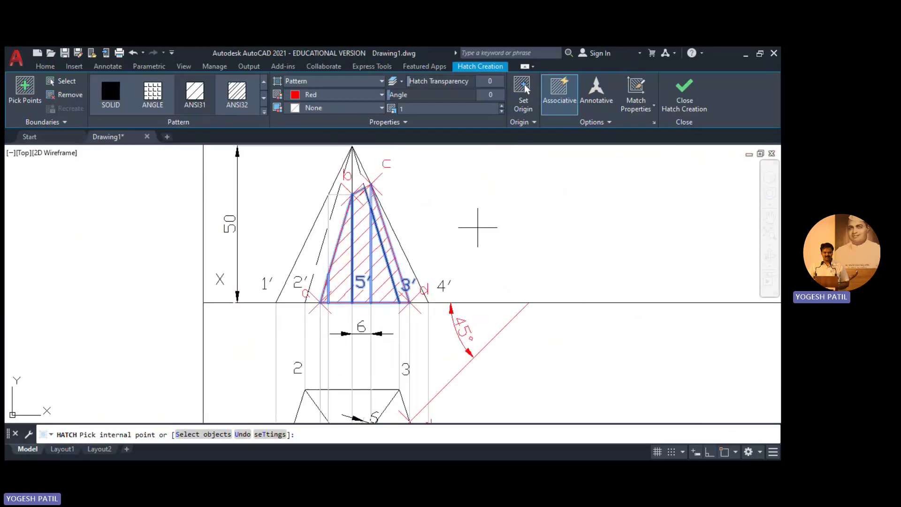
{"action": "left_click", "coordinate": [685, 94]}
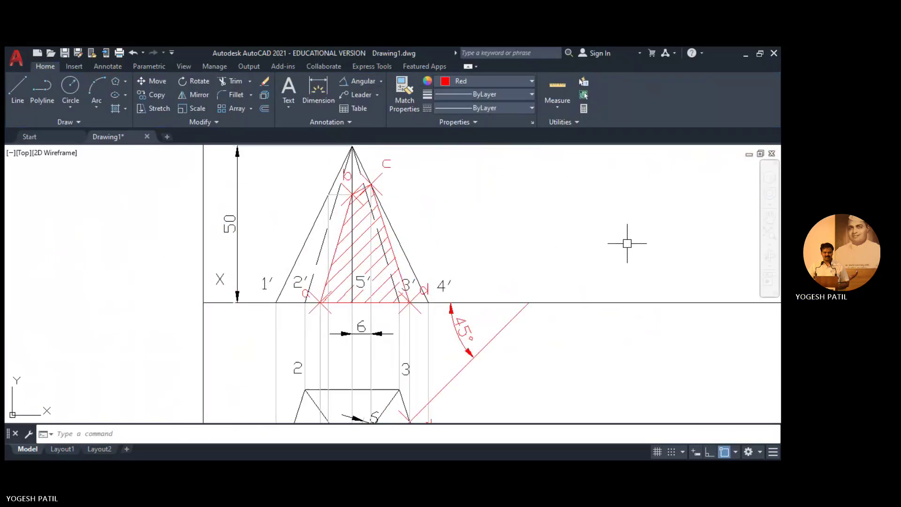
- Examine the hatched section and its points in the front view, then the cutting-plane line with a, b, c and d in the top view
{"action": "scroll", "coordinate": [291, 211], "scroll_direction": "up", "scroll_amount": 3}
{"action": "mouse_move", "coordinate": [292, 211]}
{"action": "middle_mouse_down"}
{"action": "mouse_move", "coordinate": [386, 296]}
{"action": "mouse_move", "coordinate": [464, 328]}
{"action": "middle_mouse_up"}
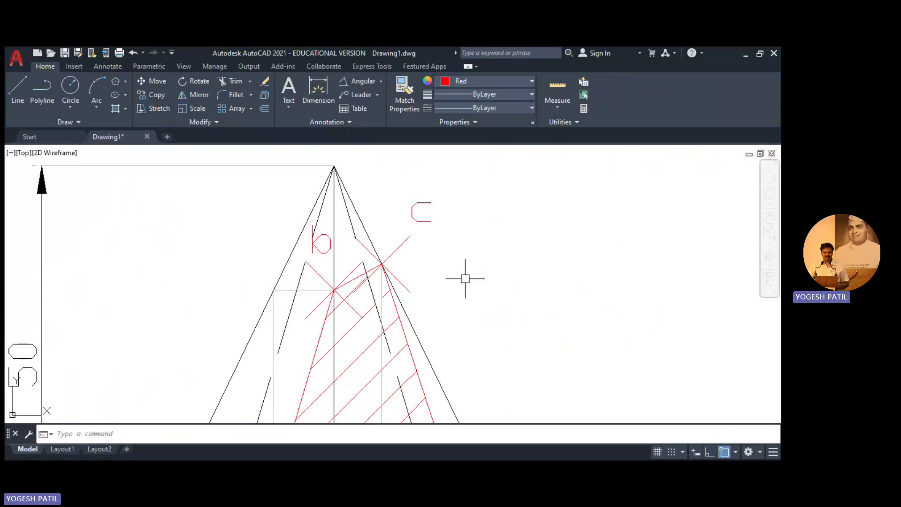
{"action": "scroll", "coordinate": [465, 279], "scroll_direction": "down", "scroll_amount": 2}
{"action": "scroll", "coordinate": [522, 386], "scroll_direction": "up", "scroll_amount": 3}
{"action": "middle_click_drag", "start_coordinate": [494, 311], "coordinate": [453, 209]}
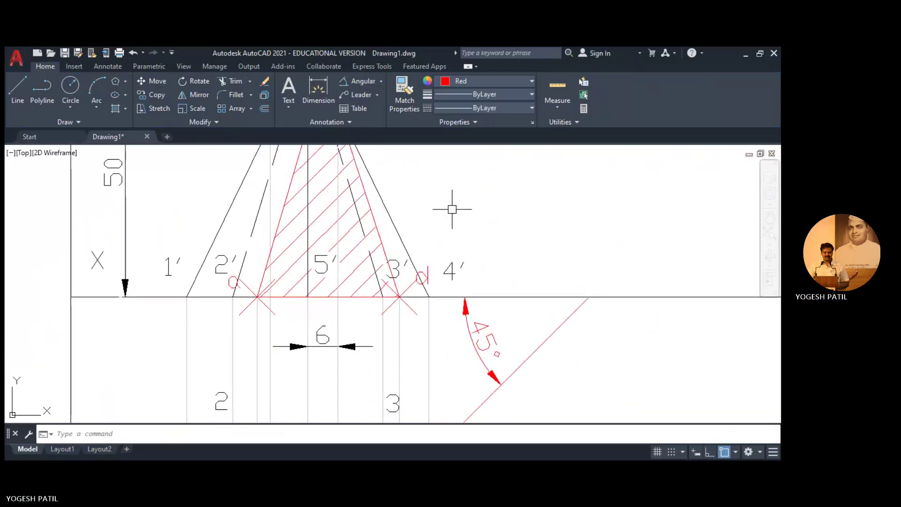
{"action": "scroll", "coordinate": [459, 241], "scroll_direction": "down", "scroll_amount": 2}
{"action": "scroll", "coordinate": [523, 316], "scroll_direction": "down", "scroll_amount": 1}
{"action": "mouse_move", "coordinate": [523, 316]}
{"action": "middle_mouse_down"}
{"action": "mouse_move", "coordinate": [449, 256]}
{"action": "mouse_move", "coordinate": [411, 324]}
{"action": "middle_mouse_up"}
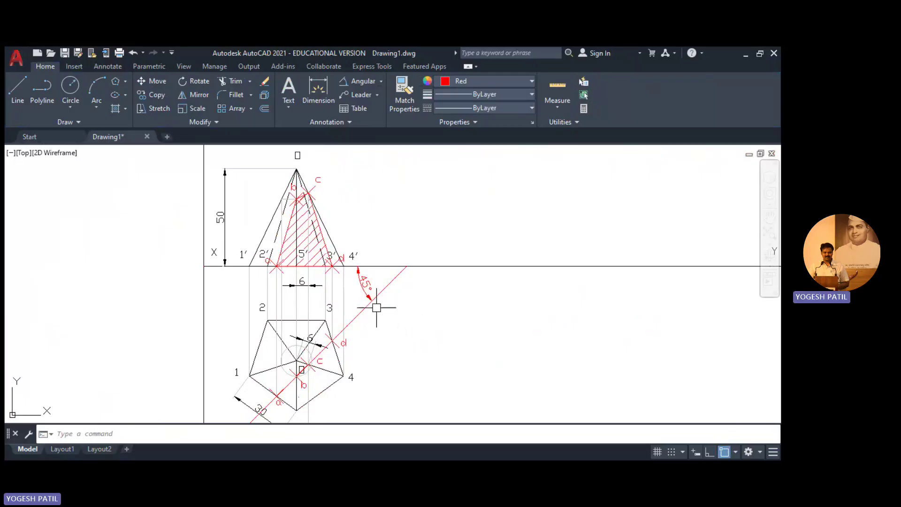
{"action": "middle_click_drag", "start_coordinate": [415, 350], "coordinate": [411, 302]}
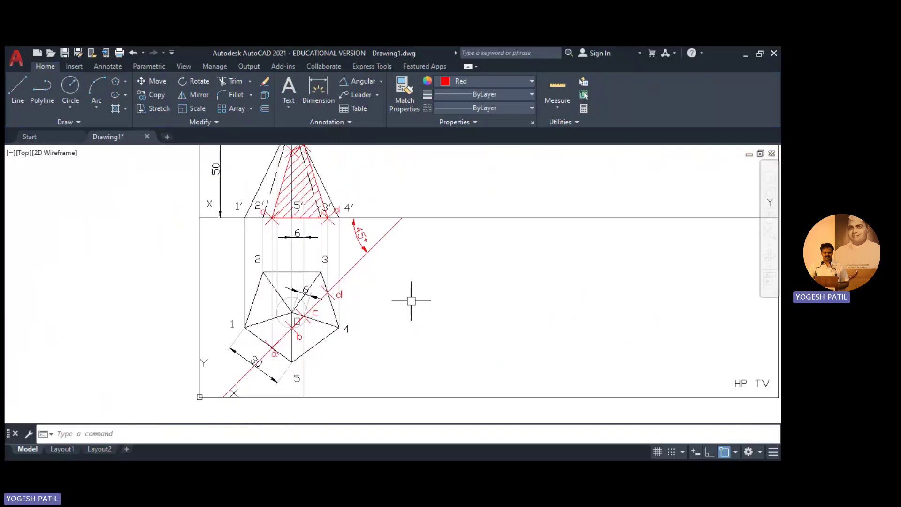
- Copy the 45° cutting-plane line with its section points and labels a, b, c and d from base point d to the empty area beside the top view
{"action": "left_click", "coordinate": [357, 262]}
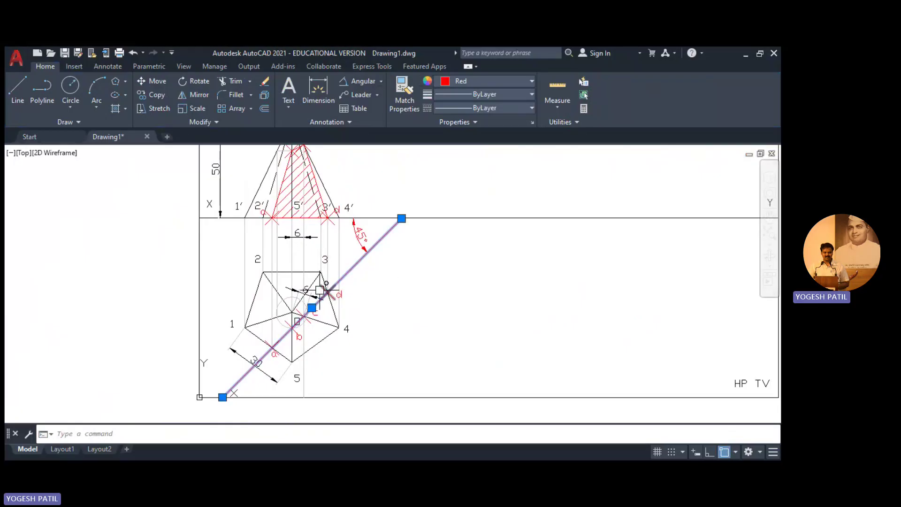
{"action": "left_click", "coordinate": [333, 295]}
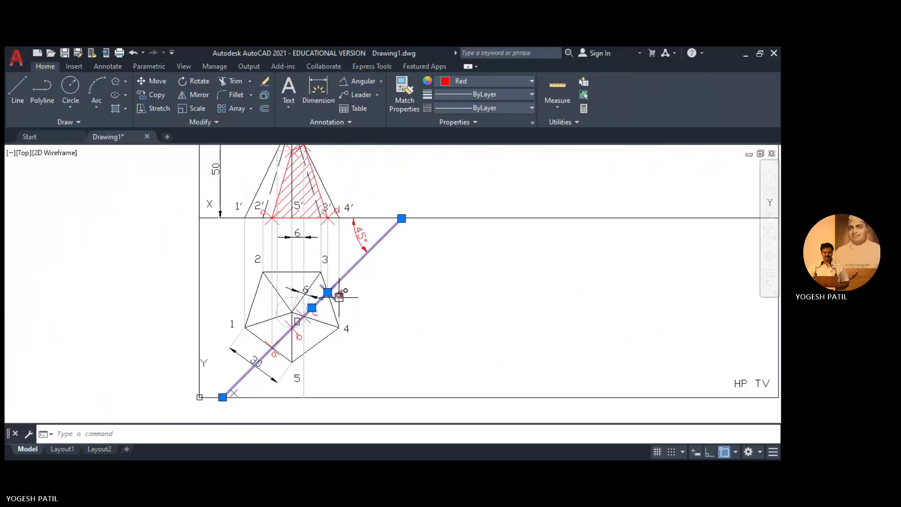
{"action": "left_click", "coordinate": [313, 313]}
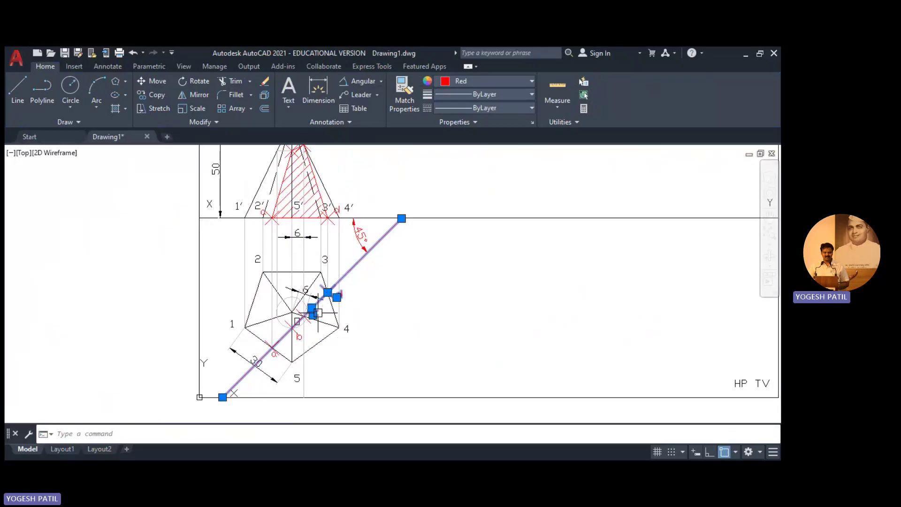
{"action": "left_click", "coordinate": [299, 336]}
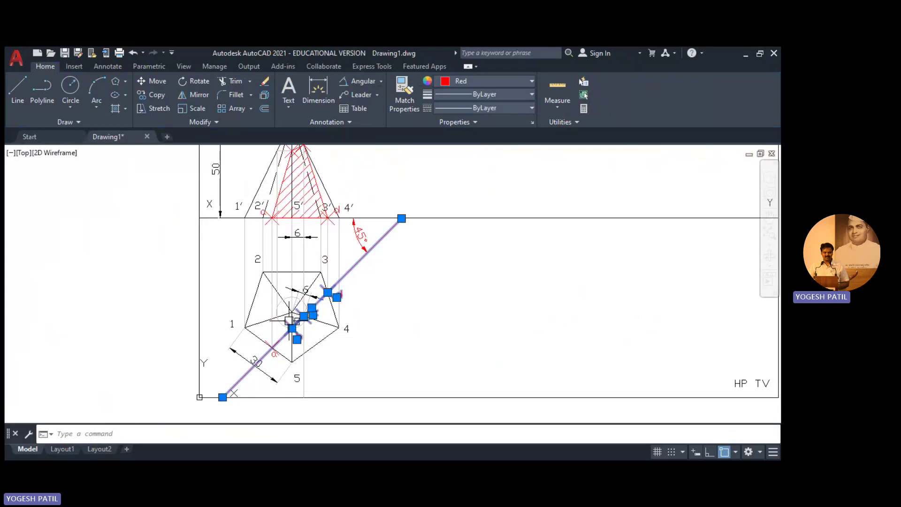
{"action": "left_click", "coordinate": [274, 354]}
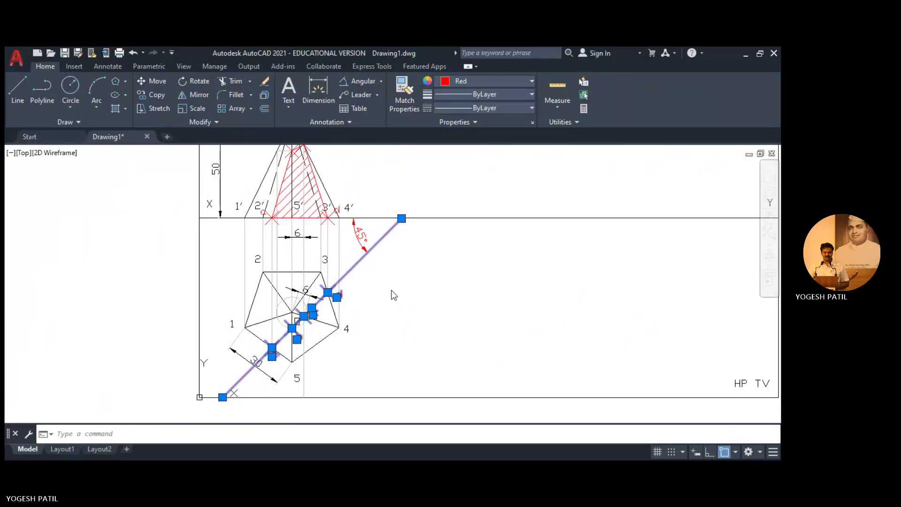
{"action": "left_click", "coordinate": [140, 95]}
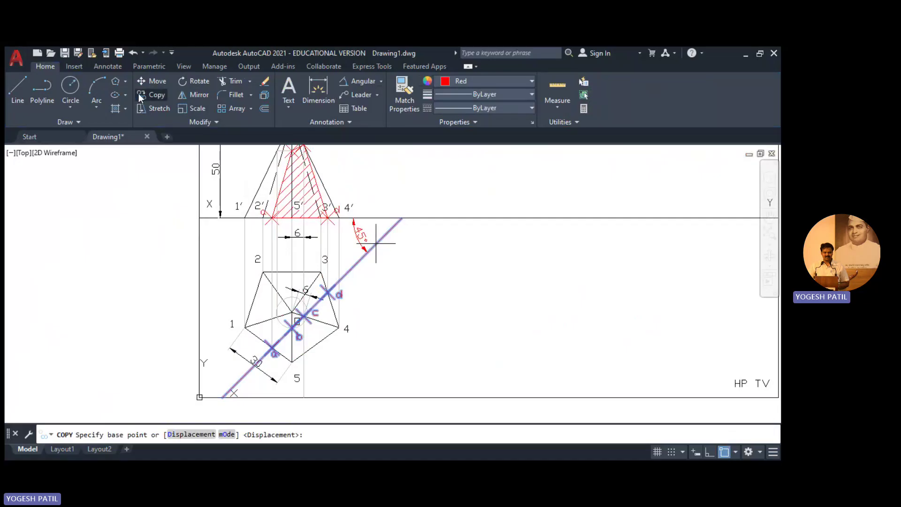
{"action": "left_click", "coordinate": [328, 293]}
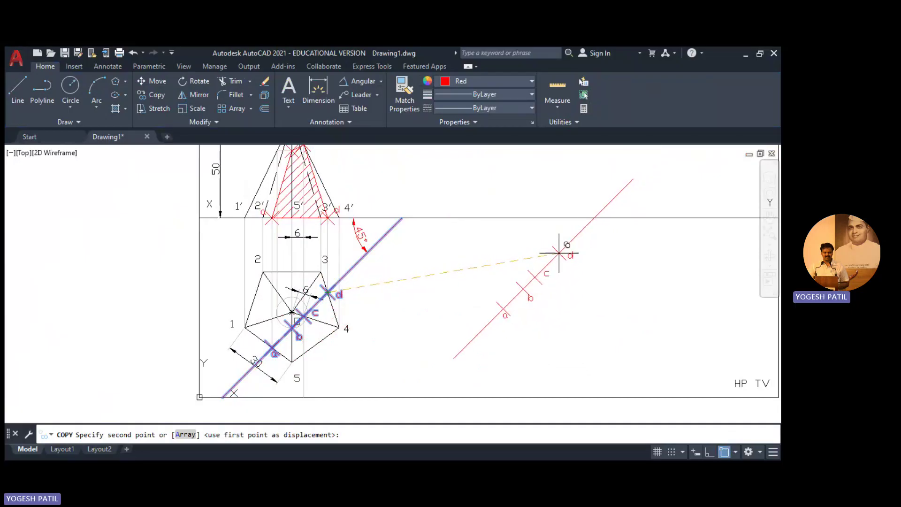
{"action": "left_click", "coordinate": [559, 253]}
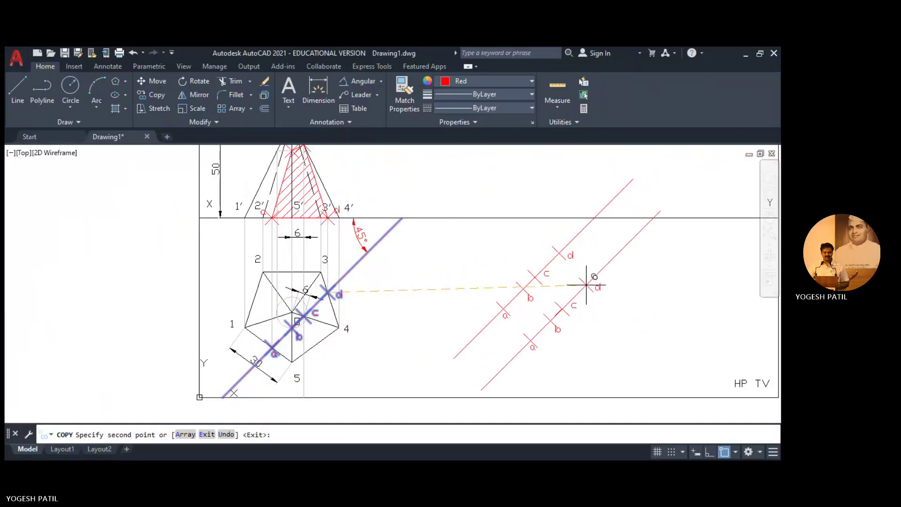
{"action": "key", "text": "Return"}
- Rotate the copied cutting line, points and labels about point a, using a to d as the reference and 0 as the new angle
{"action": "left_click", "coordinate": [441, 163]}
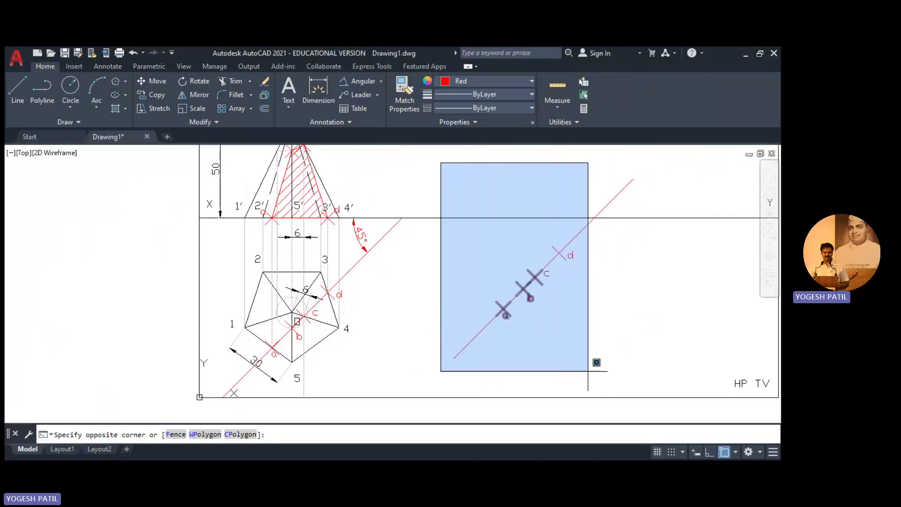
{"action": "left_click", "coordinate": [686, 373]}
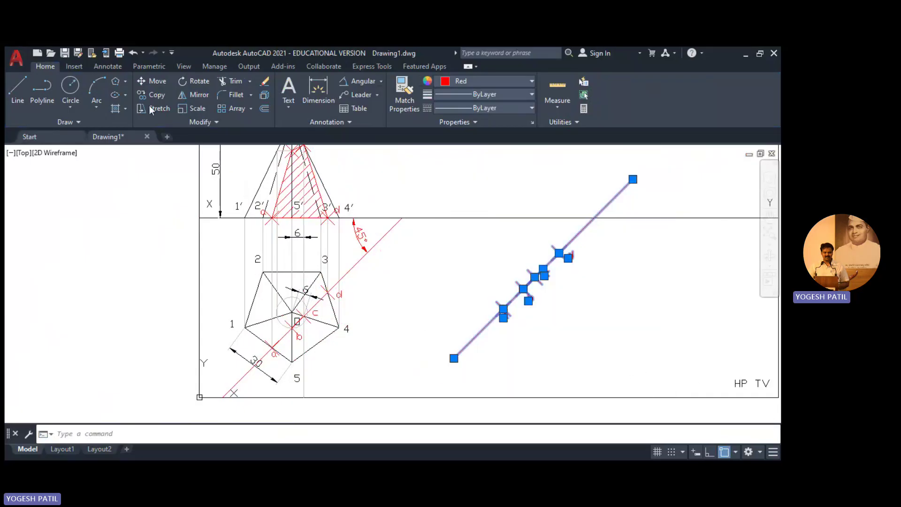
{"action": "left_click", "coordinate": [197, 82]}
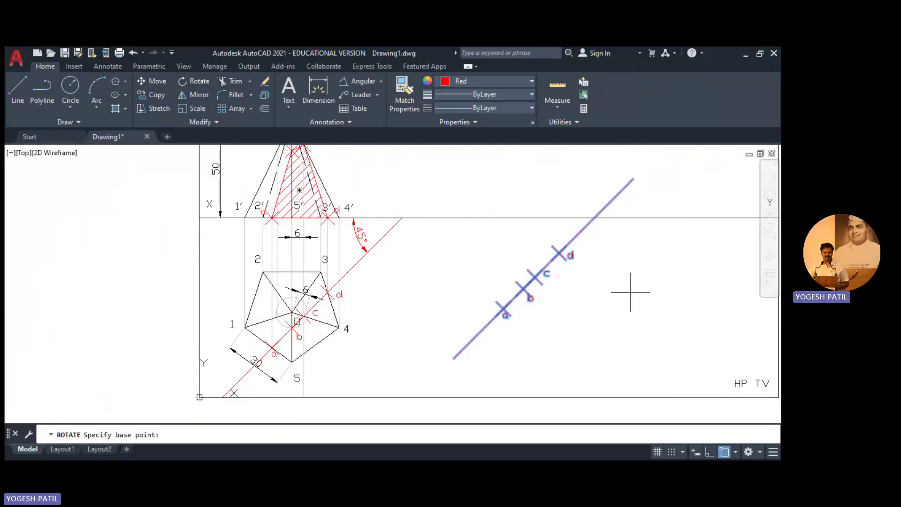
{"action": "left_click", "coordinate": [504, 309]}
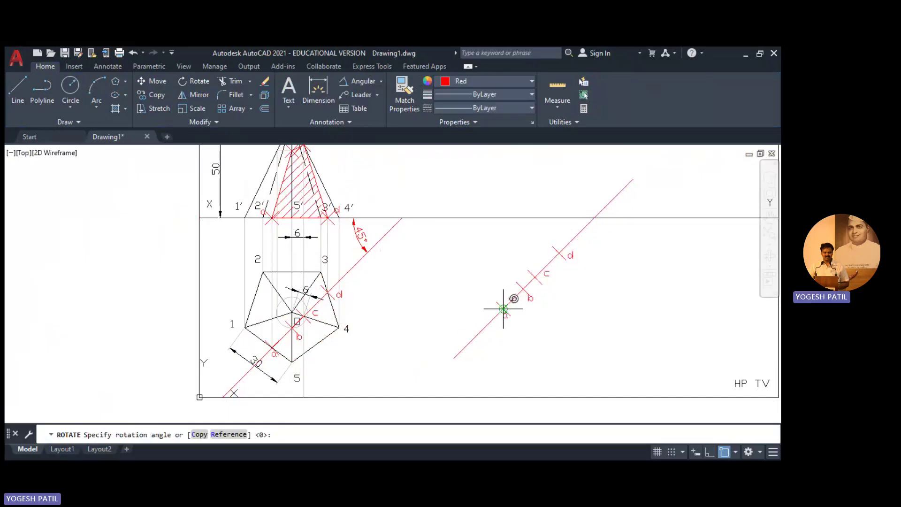
{"action": "left_click", "coordinate": [229, 435]}
{"action": "left_click", "coordinate": [503, 309]}
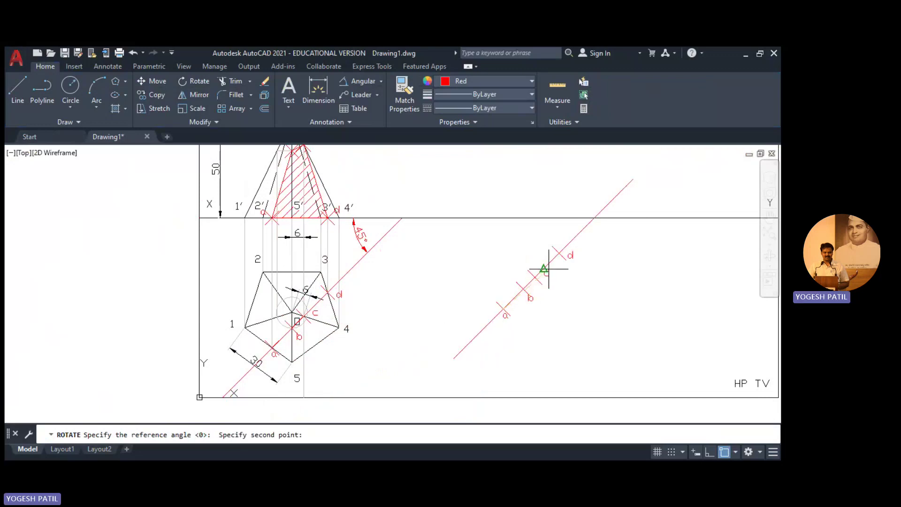
{"action": "left_click", "coordinate": [559, 253]}
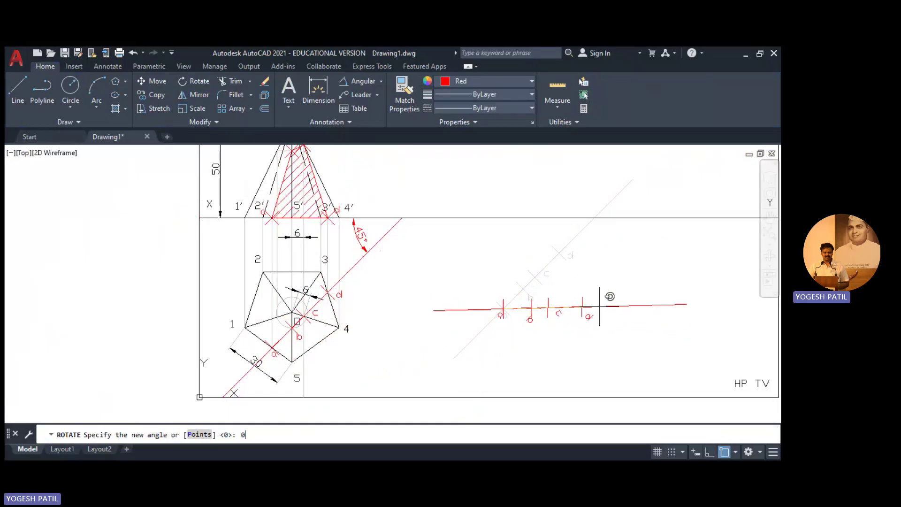
{"action": "key", "text": "Return"}
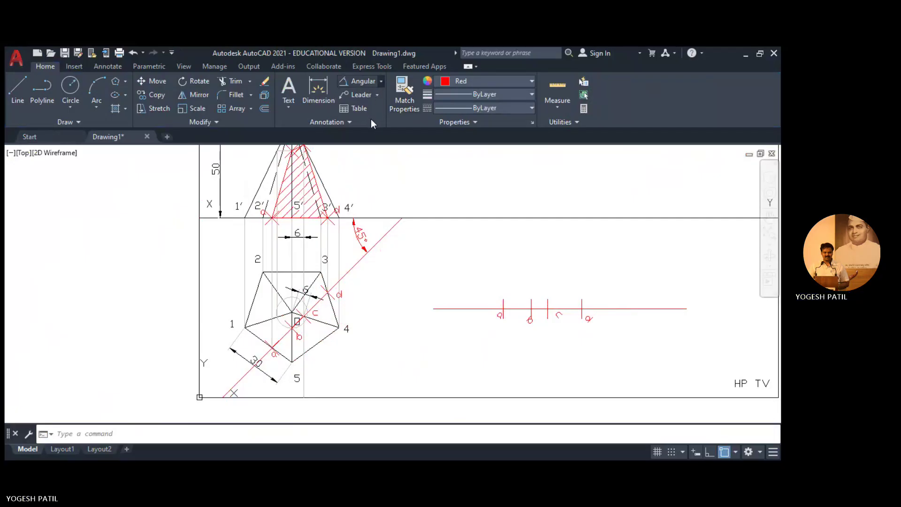
- Add an aligned dimension between points a and d of the horizontal copy, placed below the line
{"action": "type", "text": "dal"}
{"action": "key", "text": "Return"}
{"action": "left_click", "coordinate": [503, 309]}
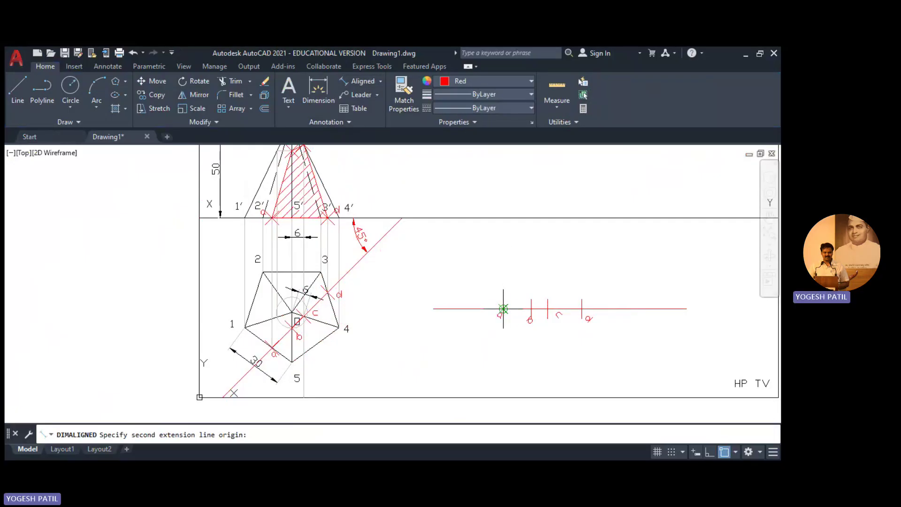
{"action": "left_click", "coordinate": [583, 308]}
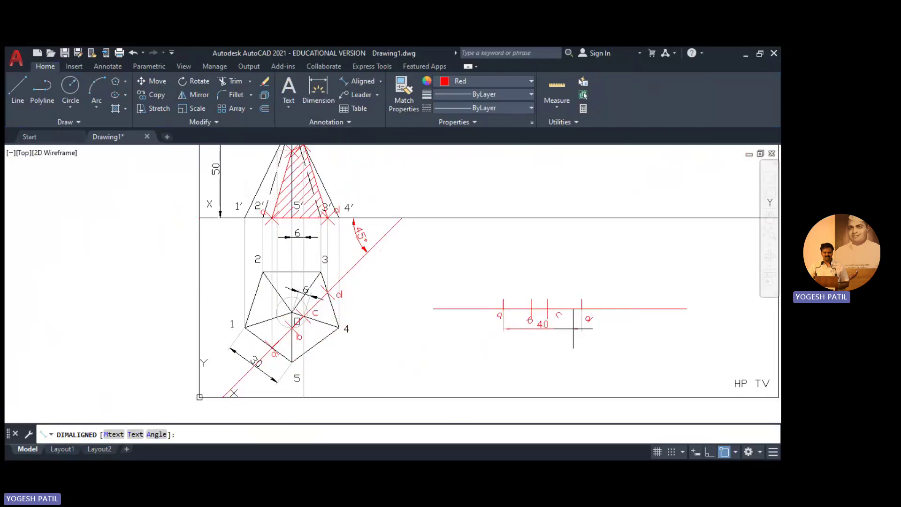
{"action": "left_click", "coordinate": [570, 365]}
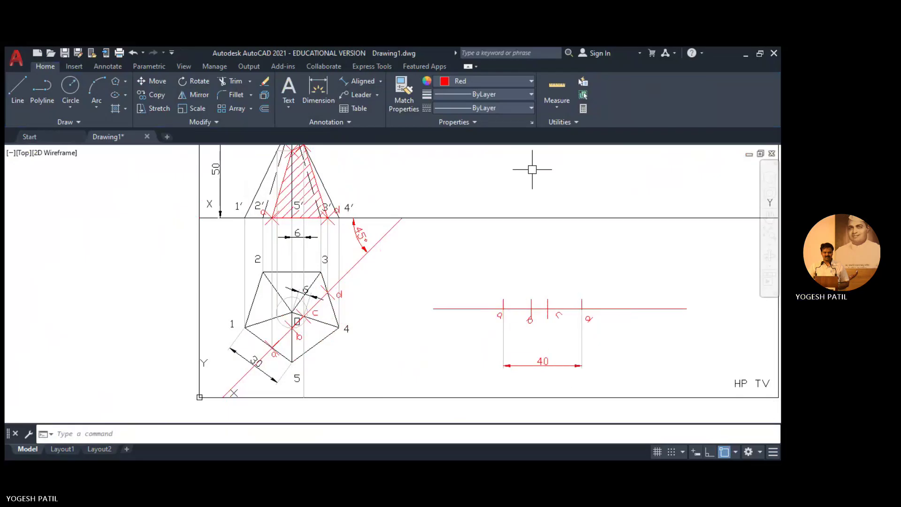
- Turn Ortho on and draw vertical lines from points a and d of the horizontal copy up to the XY line
{"action": "mouse_move", "coordinate": [532, 170]}
{"action": "middle_mouse_down"}
{"action": "mouse_move", "coordinate": [509, 249]}
{"action": "mouse_move", "coordinate": [507, 221]}
{"action": "middle_mouse_up"}
{"action": "left_click", "coordinate": [17, 89]}
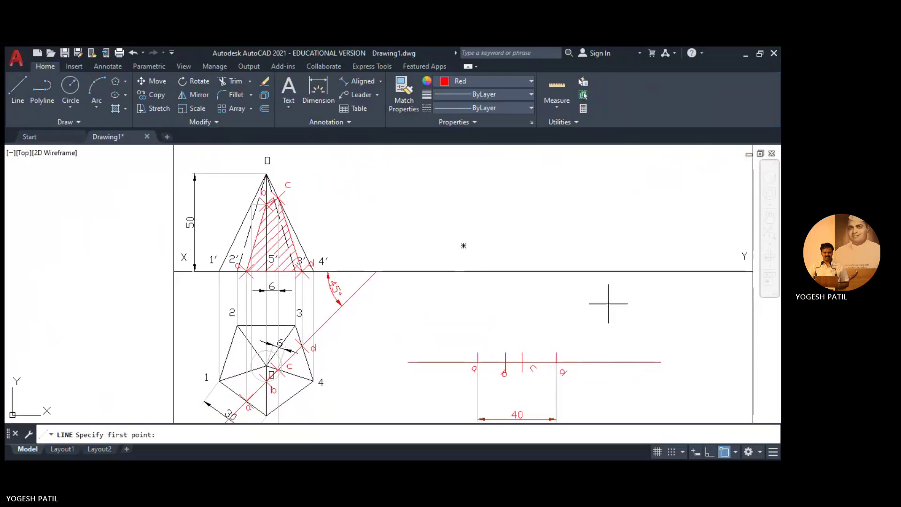
{"action": "left_click", "coordinate": [478, 362]}
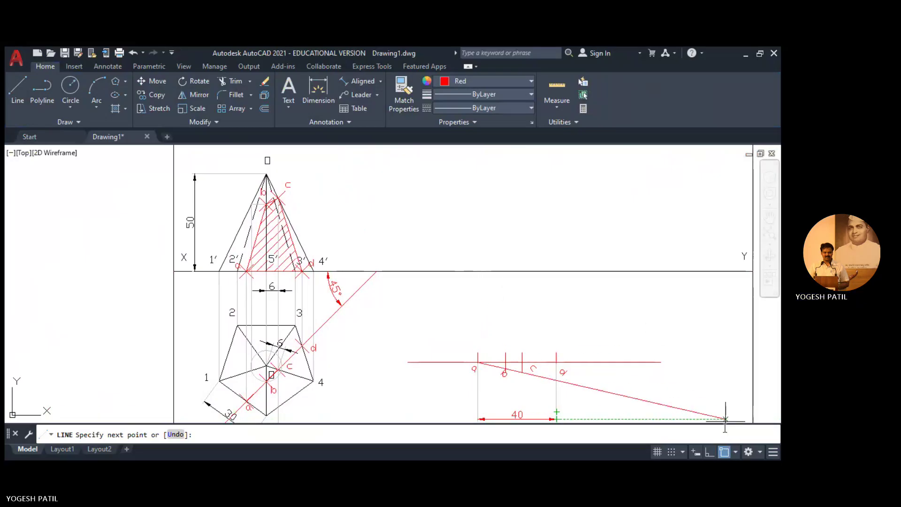
{"action": "key", "text": "F8"}
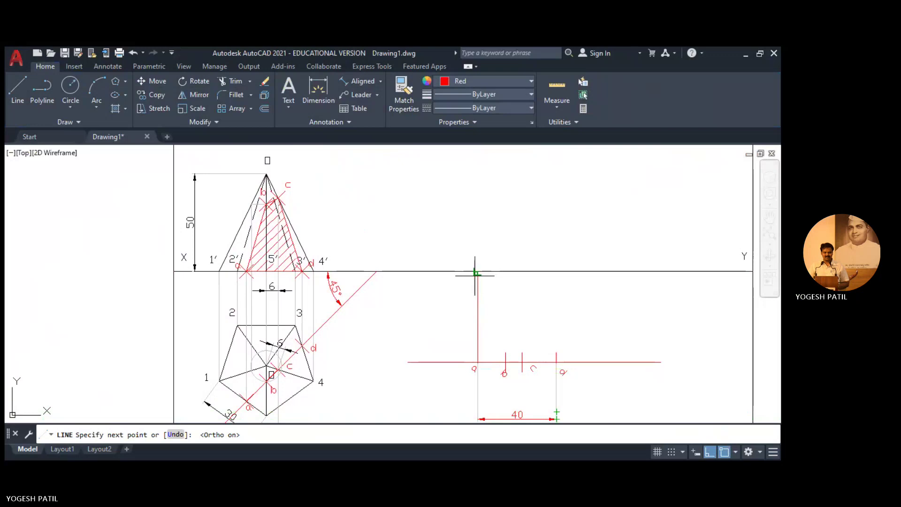
{"action": "left_click", "coordinate": [478, 271]}
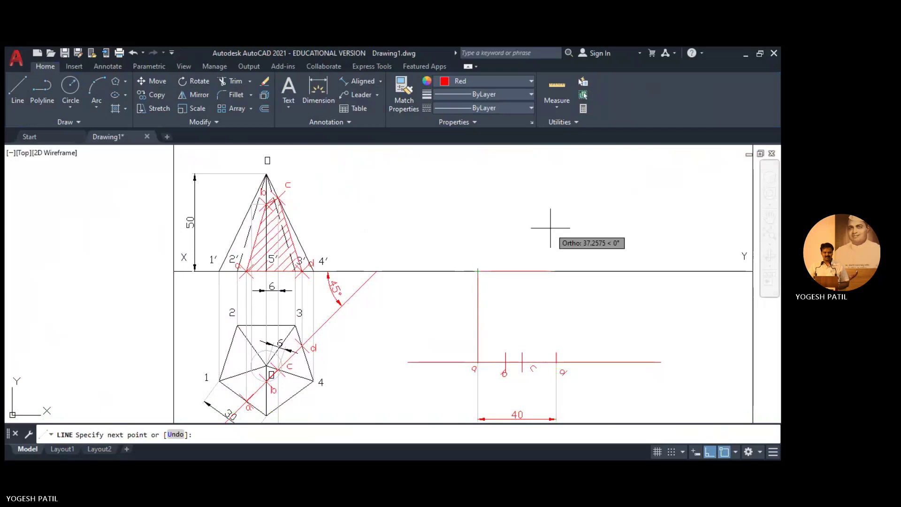
{"action": "key", "text": "Escape"}
{"action": "left_click", "coordinate": [17, 89]}
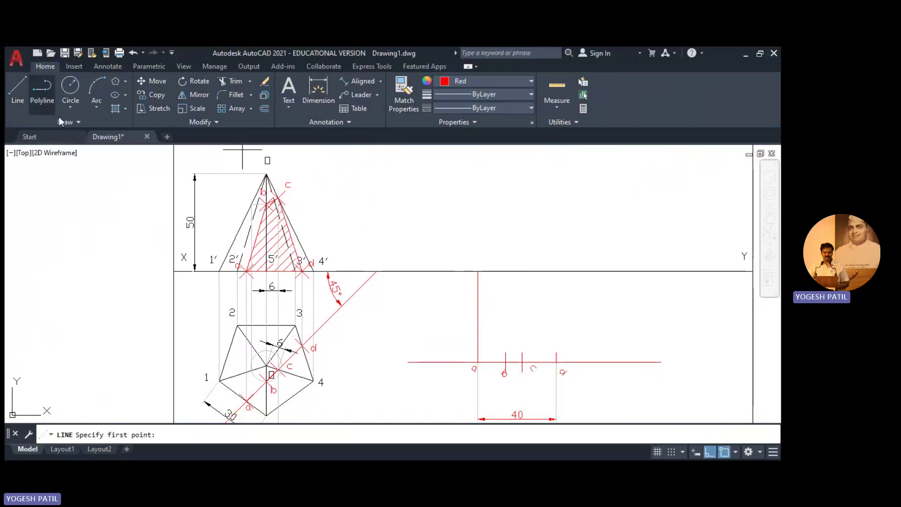
{"action": "left_click", "coordinate": [556, 362]}
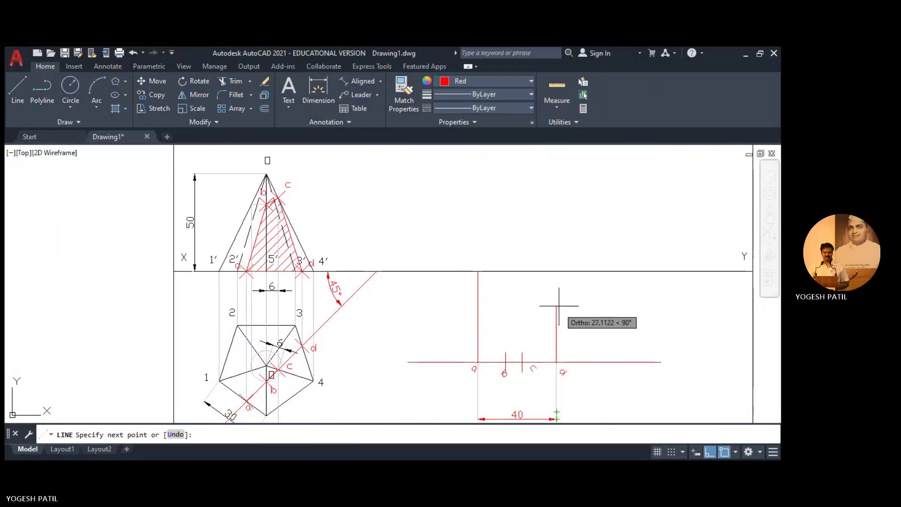
{"action": "left_click", "coordinate": [556, 270]}
{"action": "key", "text": "Escape"}
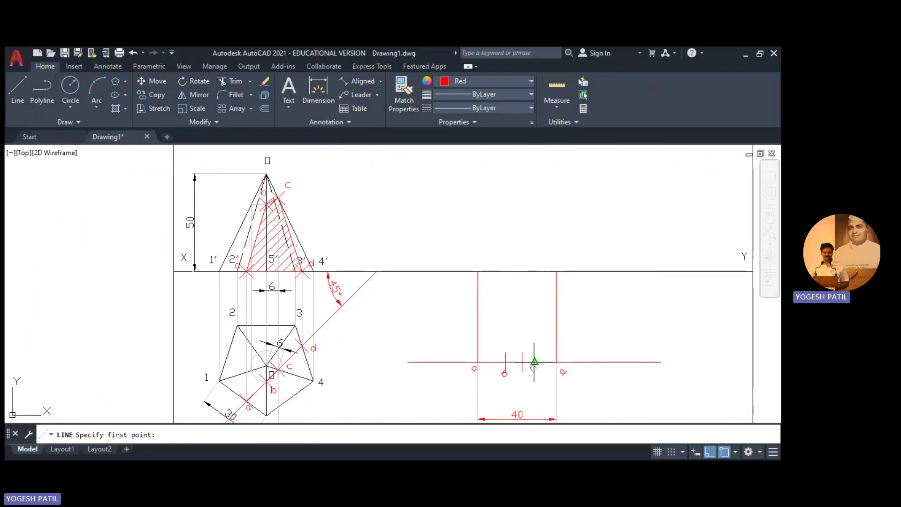
- Draw vertical lines about 100 mm long from points b and c of the horizontal copy up past the XY line
{"action": "left_click", "coordinate": [506, 362]}
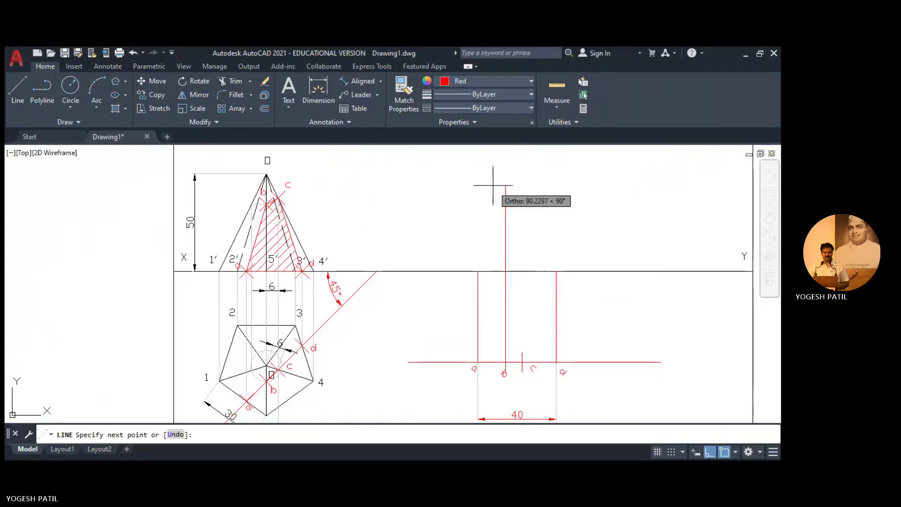
{"action": "left_click", "coordinate": [501, 167]}
{"action": "key", "text": "Return"}
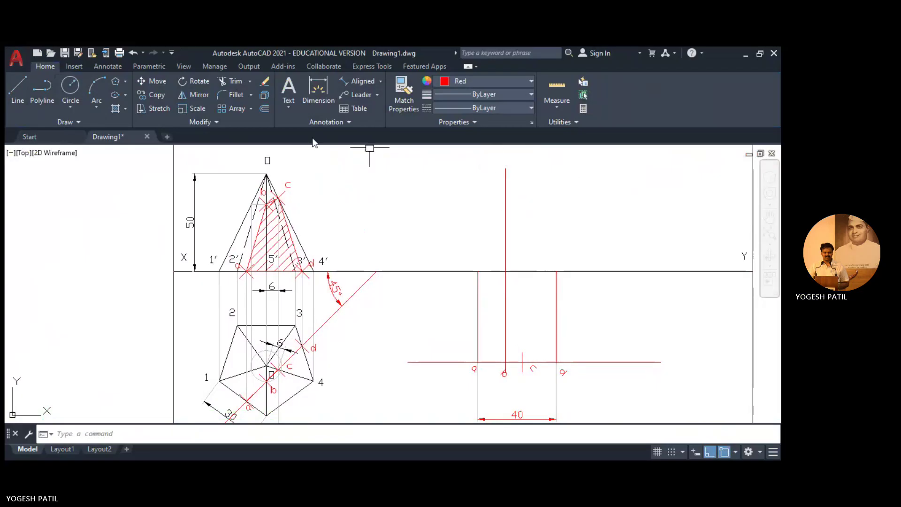
{"action": "key", "text": "Return"}
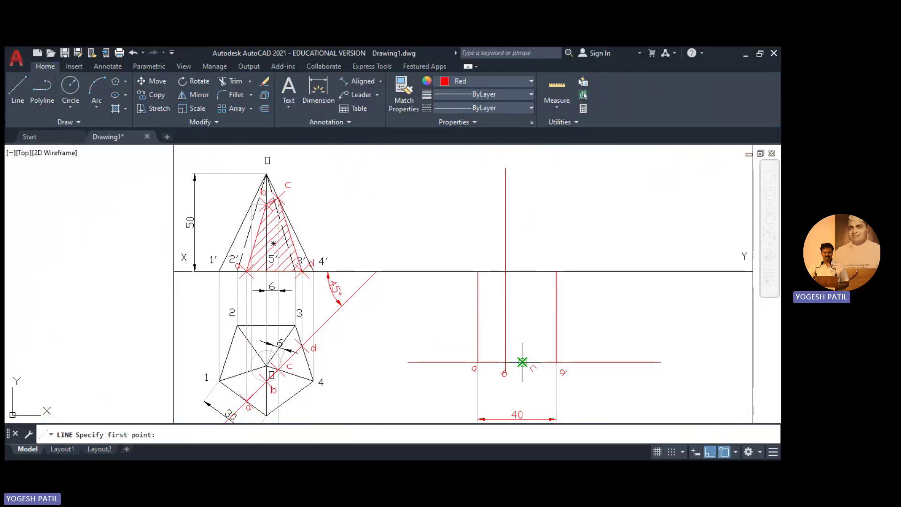
{"action": "left_click", "coordinate": [522, 362]}
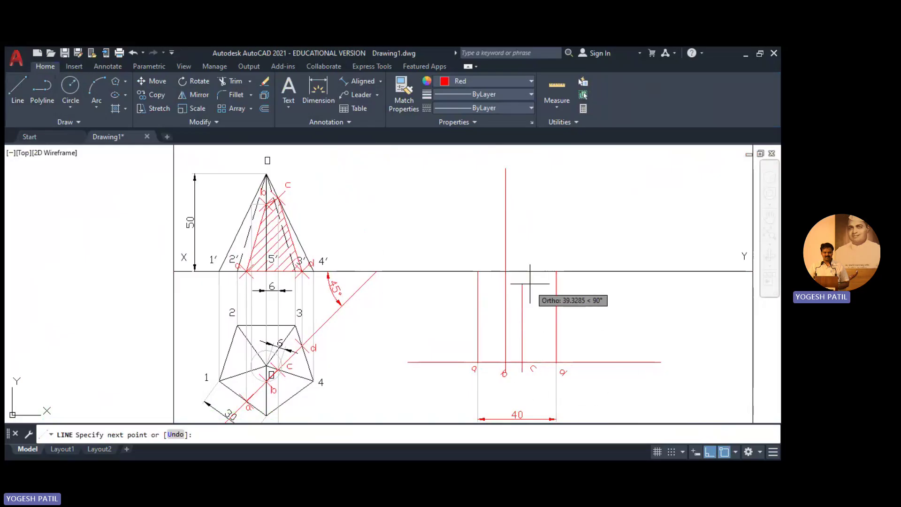
{"action": "left_click", "coordinate": [535, 168]}
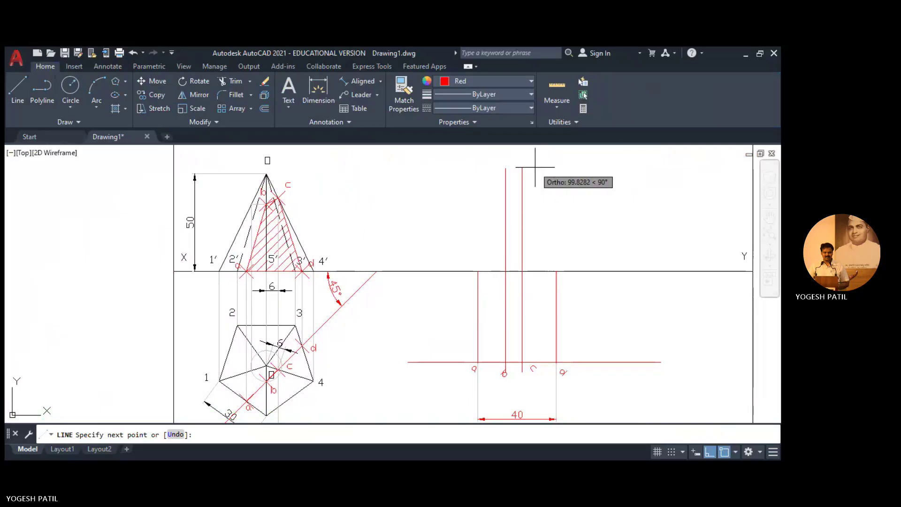
{"action": "key", "text": "Return"}
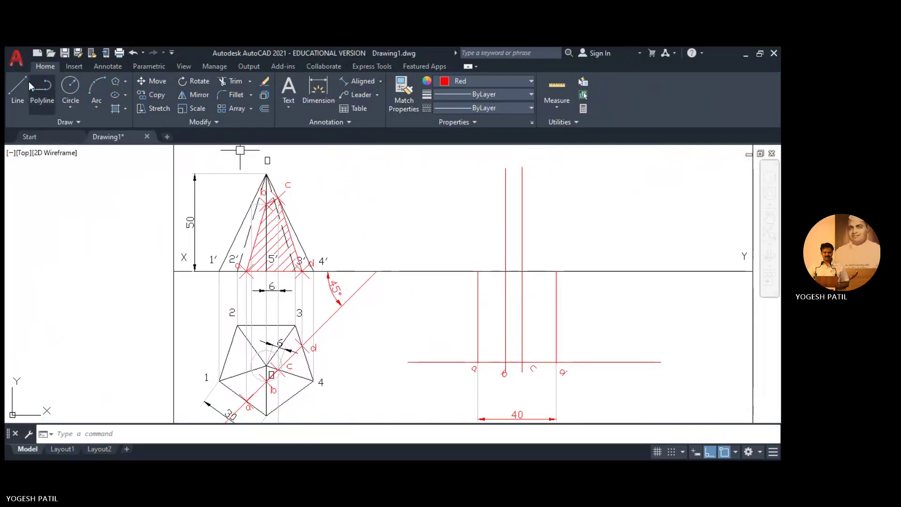
- Draw horizontal lines from section points b and c of the front view across to the vertical lines from b and c of the horizontal copy
{"action": "left_click", "coordinate": [14, 92]}
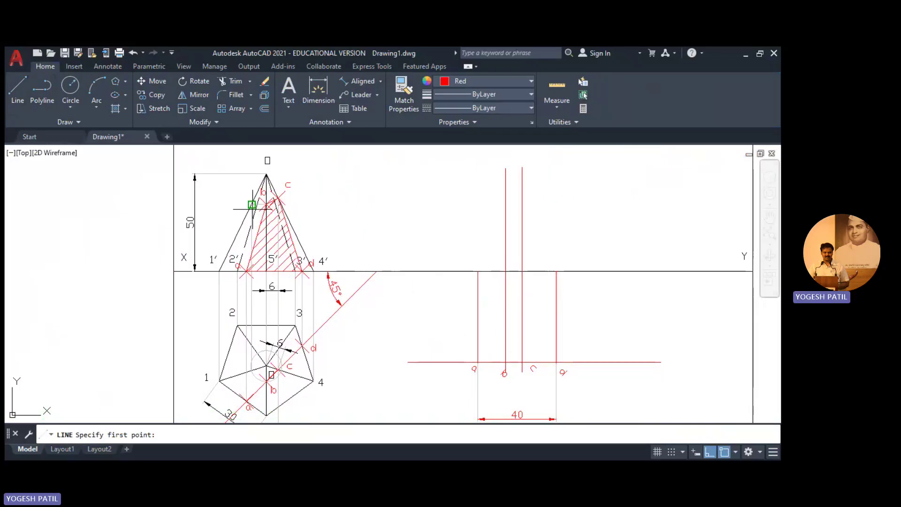
{"action": "left_click", "coordinate": [266, 205]}
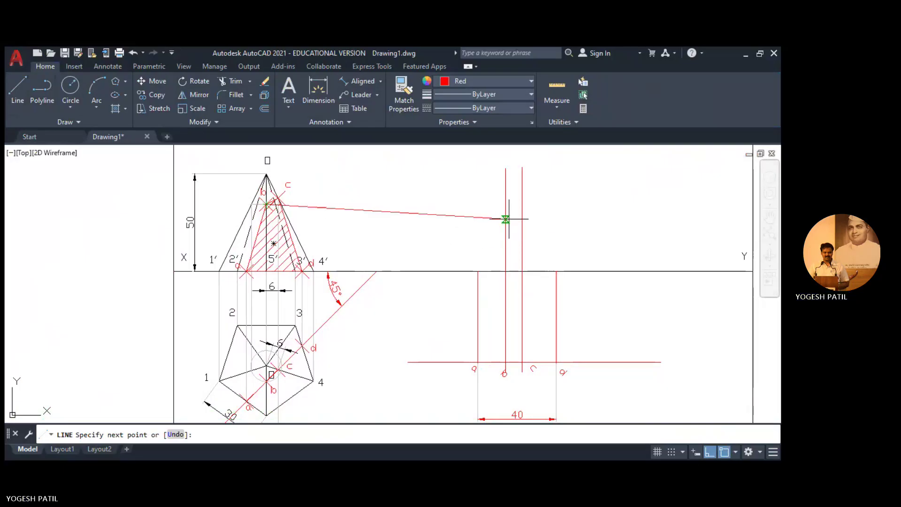
{"action": "left_click", "coordinate": [505, 204]}
{"action": "key", "text": "Return"}
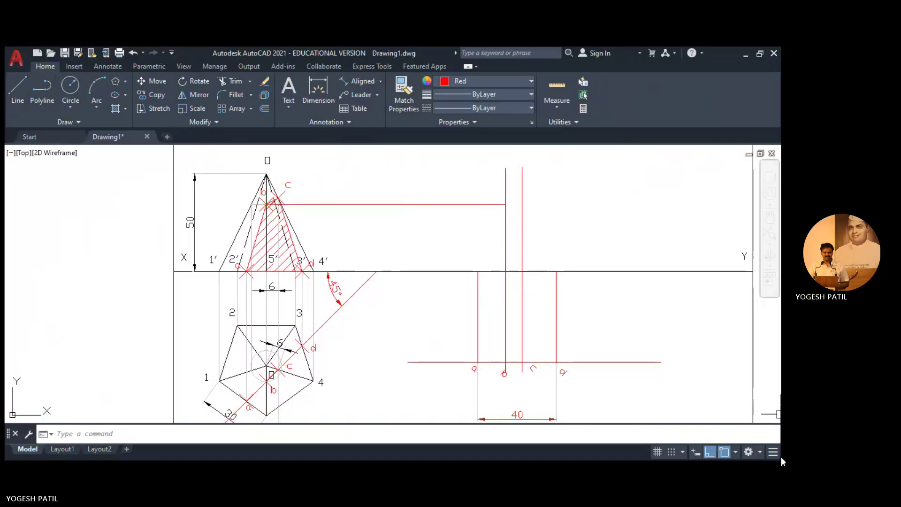
{"action": "left_click", "coordinate": [14, 91]}
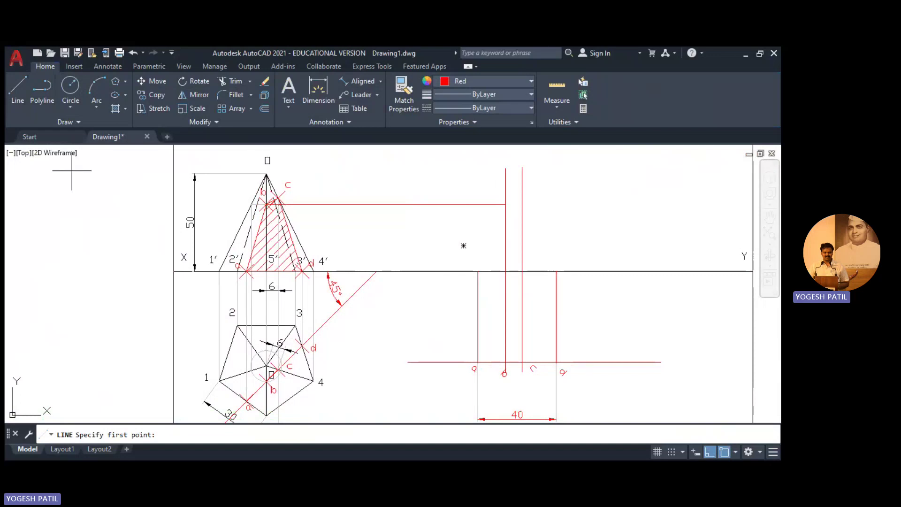
{"action": "left_click", "coordinate": [278, 198]}
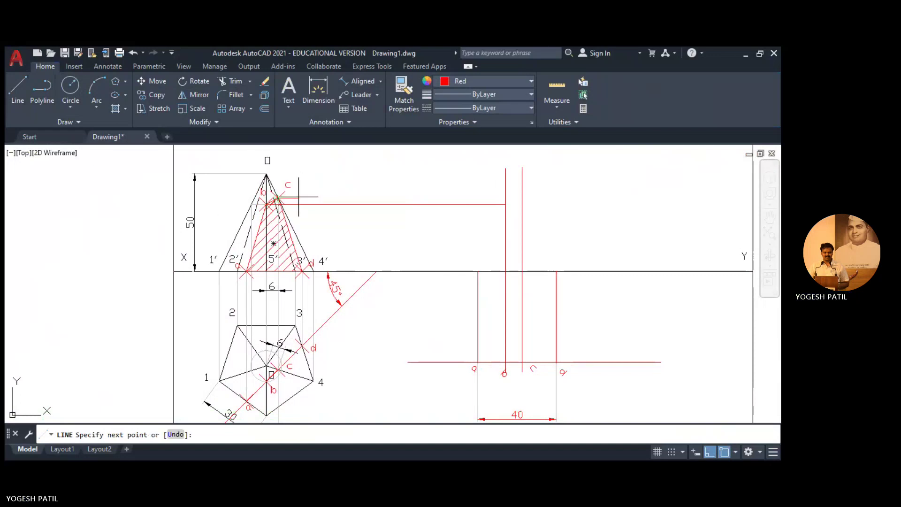
{"action": "left_click", "coordinate": [522, 198]}
{"action": "key", "text": "Return"}
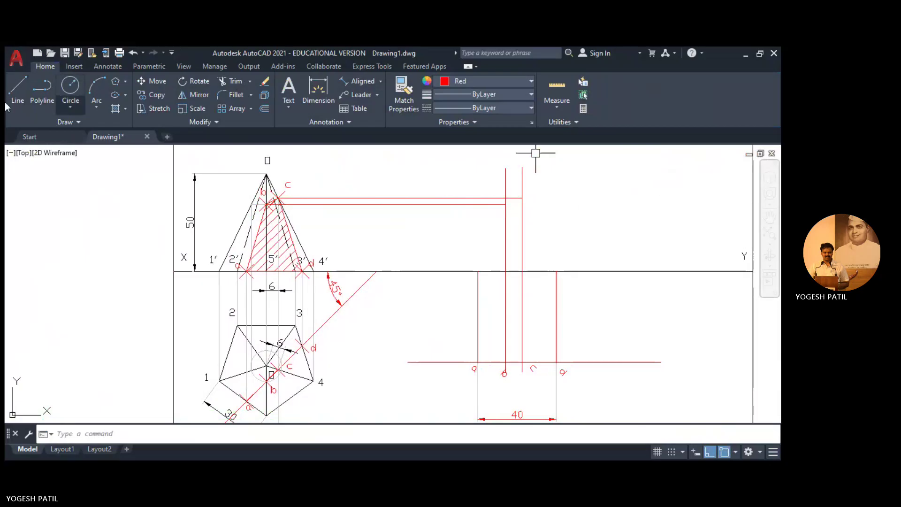
- Change the two horizontal projection lines and the four vertical projectors from a, b, c and d to colour 9
{"action": "left_click", "coordinate": [488, 200]}
{"action": "left_click", "coordinate": [487, 205]}
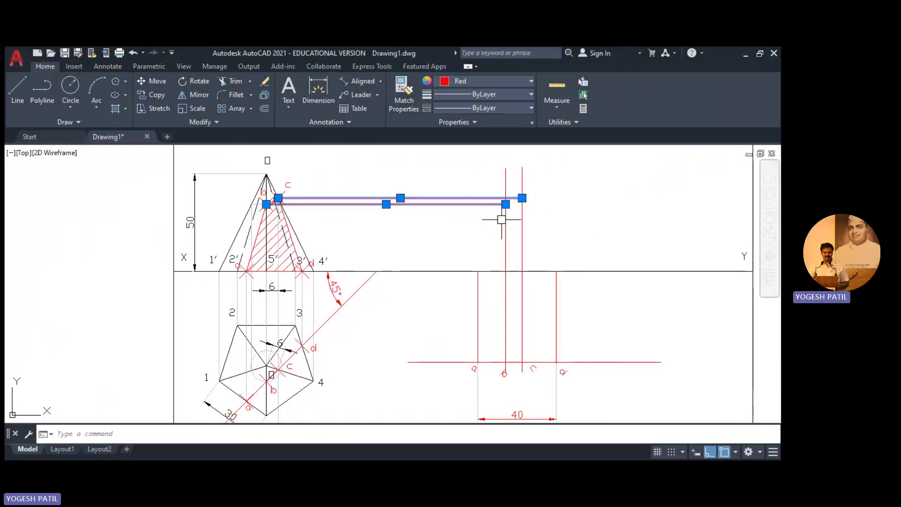
{"action": "left_click", "coordinate": [505, 220]}
{"action": "left_click", "coordinate": [522, 225]}
{"action": "left_click", "coordinate": [556, 277]}
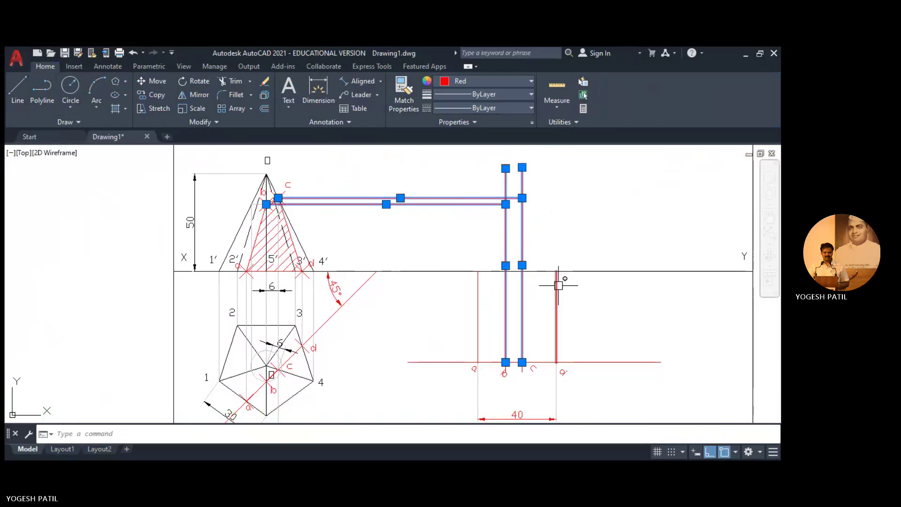
{"action": "left_click", "coordinate": [477, 300]}
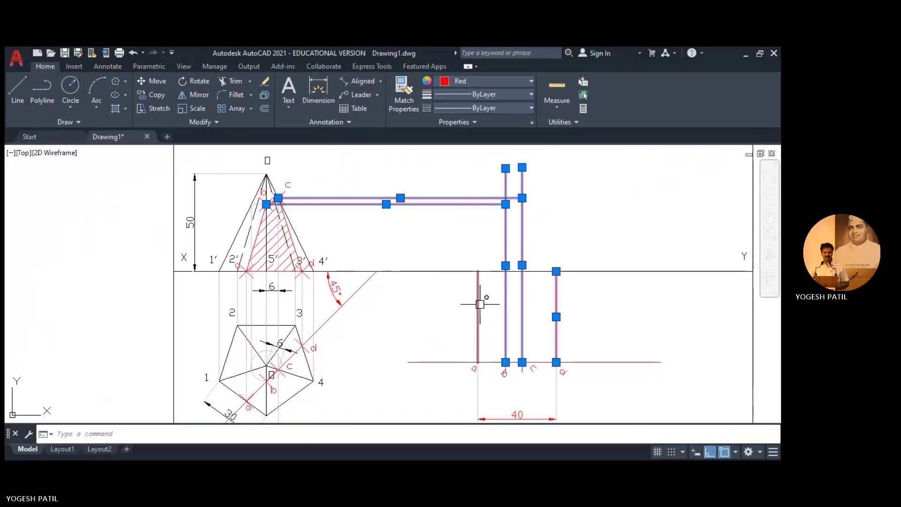
{"action": "left_click", "coordinate": [511, 83]}
{"action": "left_click", "coordinate": [531, 202]}
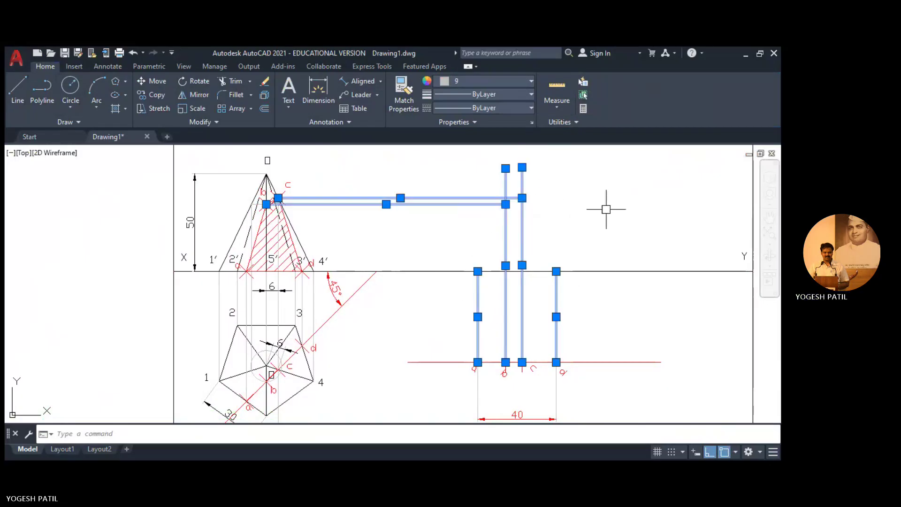
{"action": "key", "text": "Escape"}
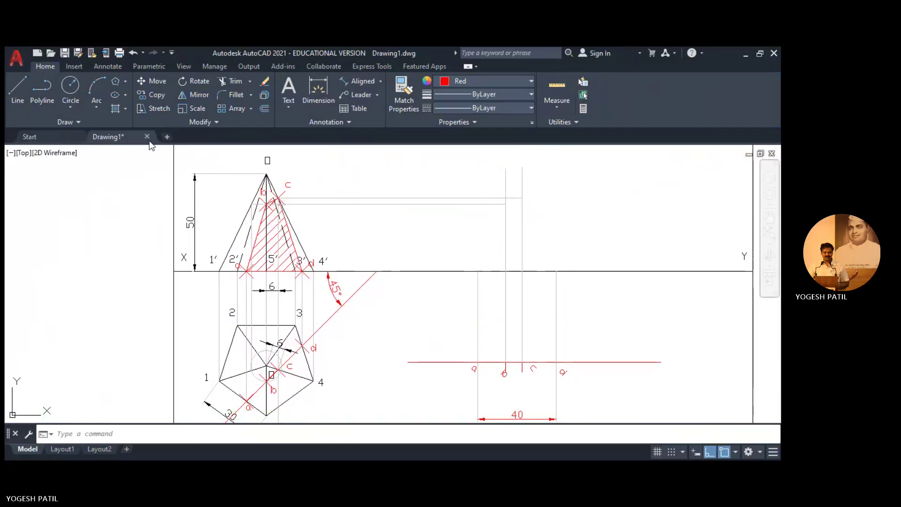
- Place points where the a and d projectors meet the XY line and where the b and c projectors meet their horizontal lines
{"action": "left_click", "coordinate": [89, 122]}
{"action": "left_click", "coordinate": [69, 137]}
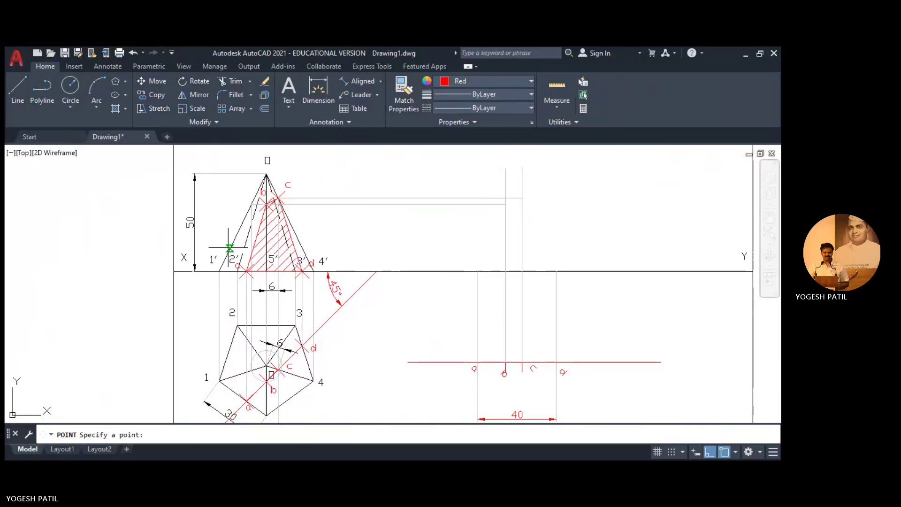
{"action": "left_click", "coordinate": [477, 271]}
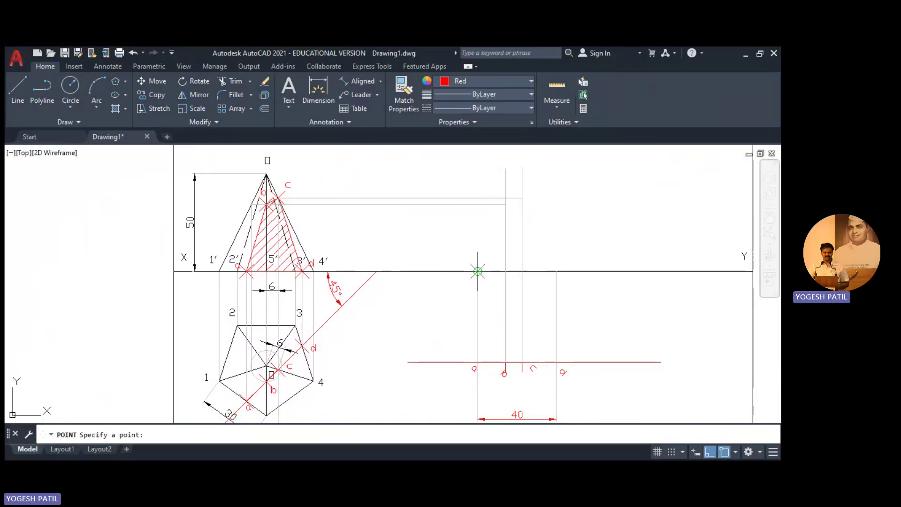
{"action": "left_click", "coordinate": [505, 204]}
{"action": "left_click", "coordinate": [523, 198]}
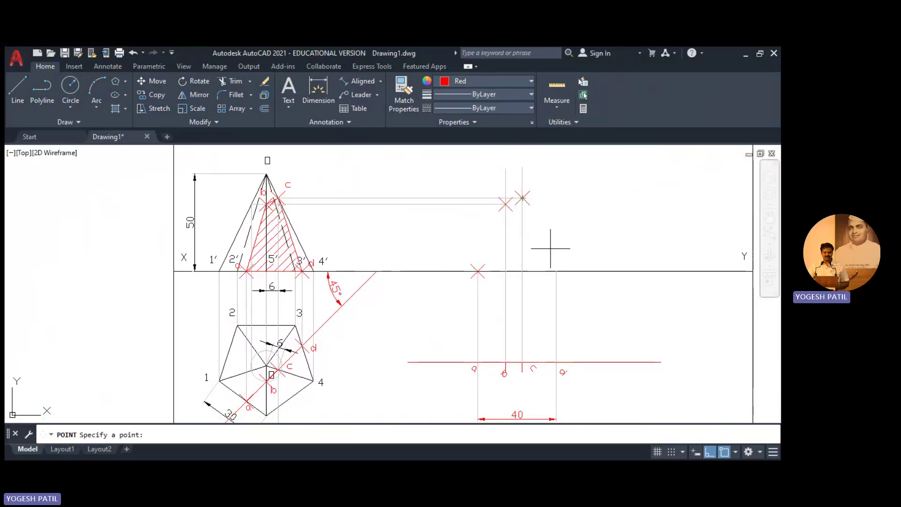
{"action": "left_click", "coordinate": [556, 271]}
{"action": "key", "text": "Escape"}
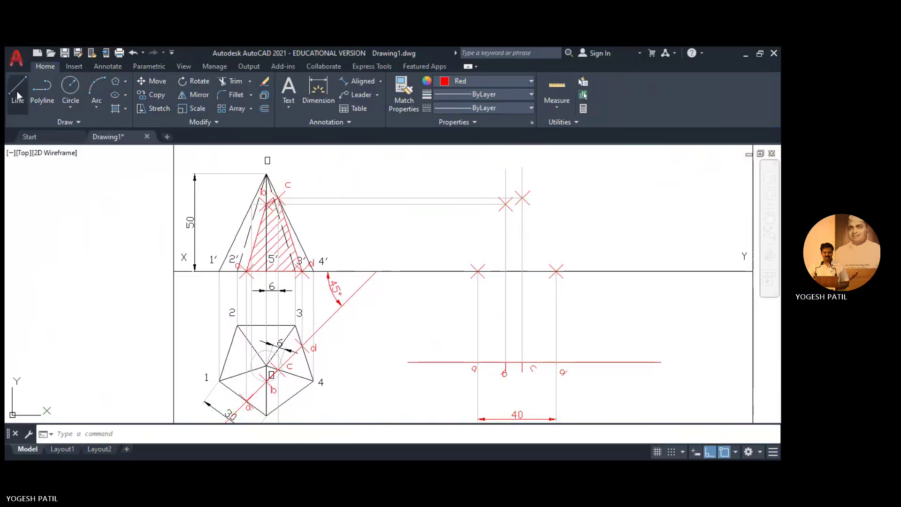
- Draw the closed true-shape outline as a polyline through the four new points, starting and ending at d on the XY line
{"action": "left_click", "coordinate": [43, 92]}
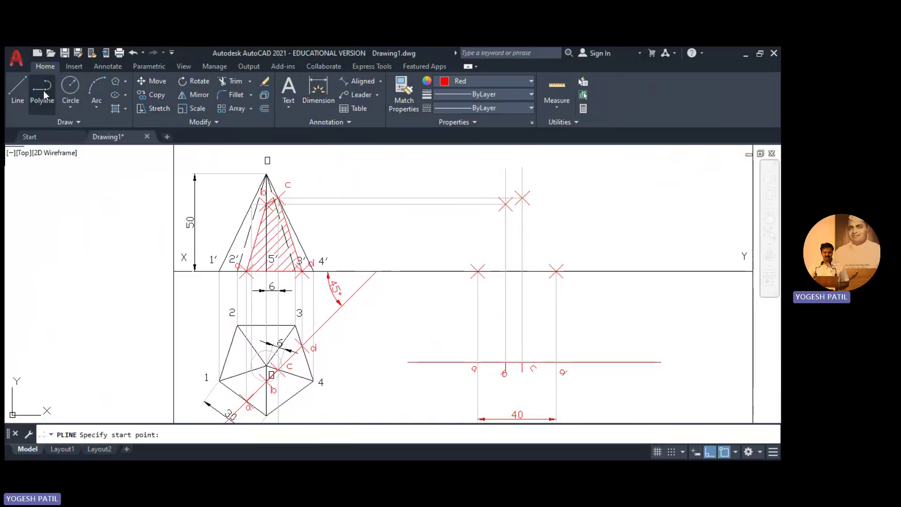
{"action": "left_click", "coordinate": [557, 272]}
{"action": "left_click", "coordinate": [478, 271]}
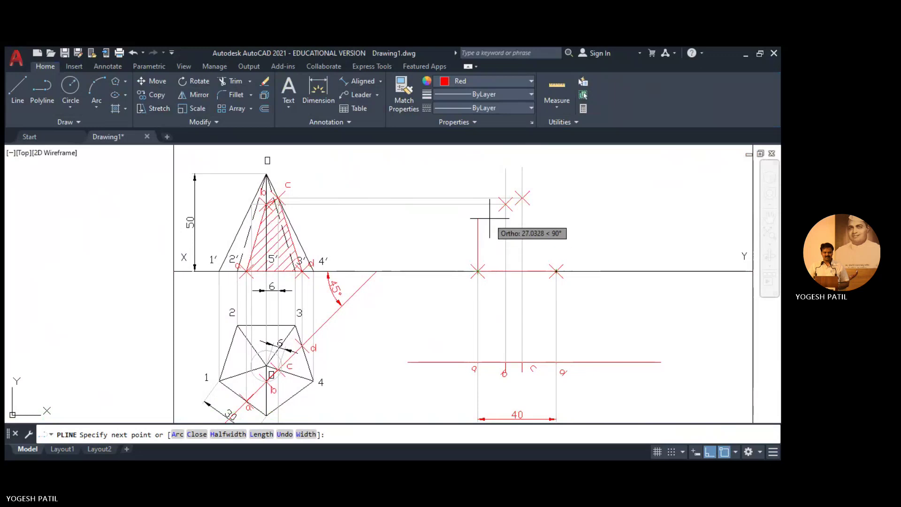
{"action": "left_click", "coordinate": [506, 204]}
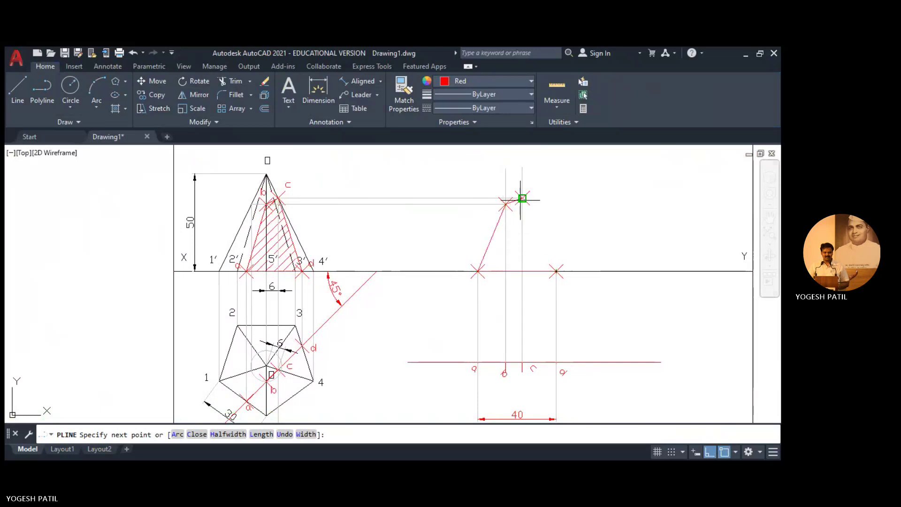
{"action": "left_click", "coordinate": [557, 271]}
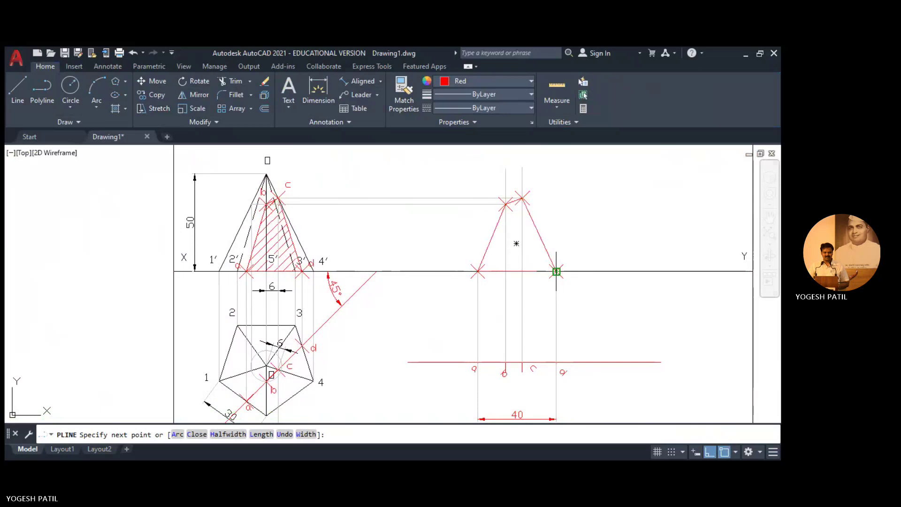
{"action": "key", "text": "Return"}
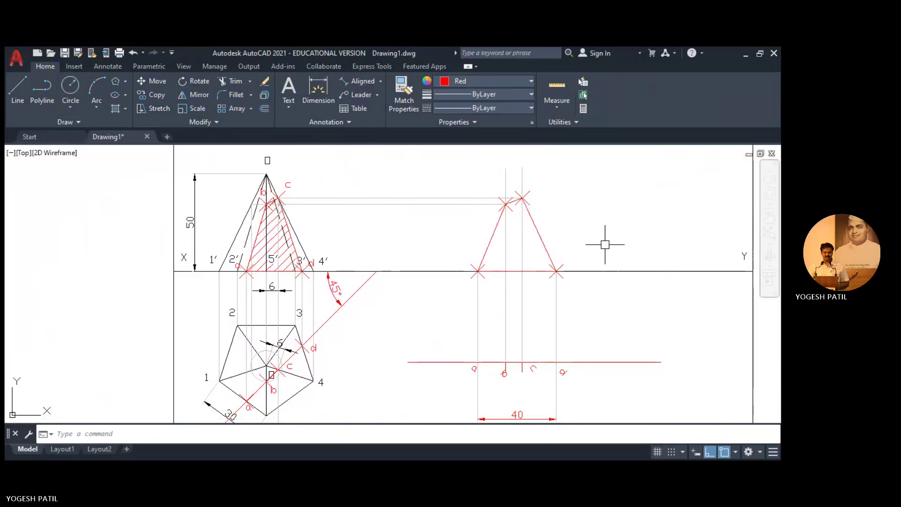
{"action": "left_click", "coordinate": [235, 83]}
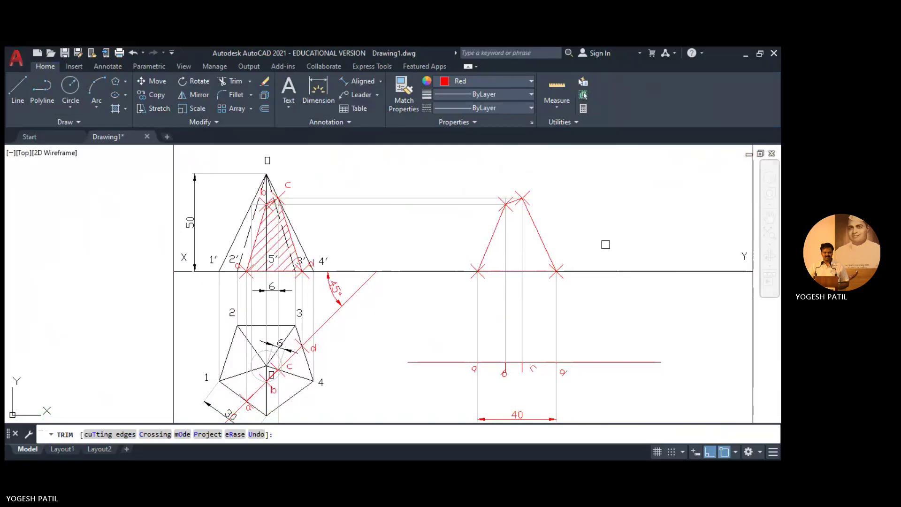
{"action": "key", "text": "Escape"}
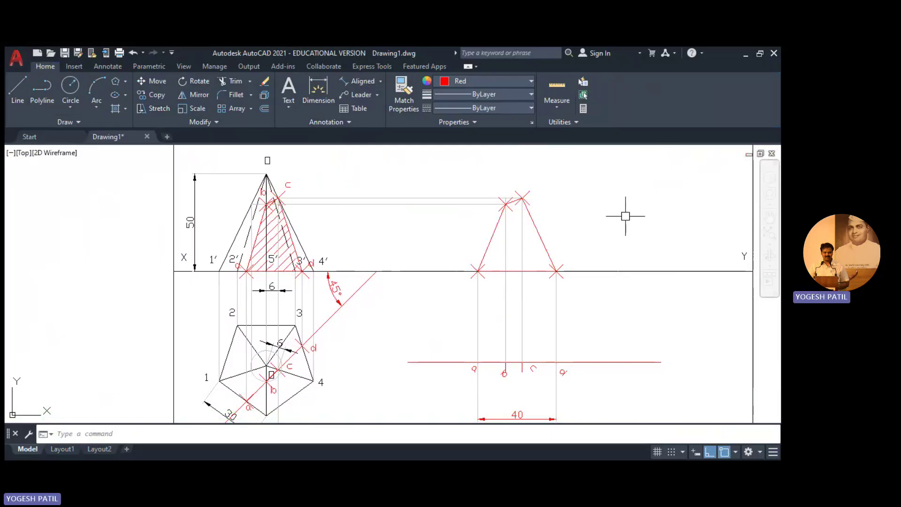
- Label the corners of the true shape a, b, c and d with single-line text 3.5 high
{"action": "type", "text": "dtext"}
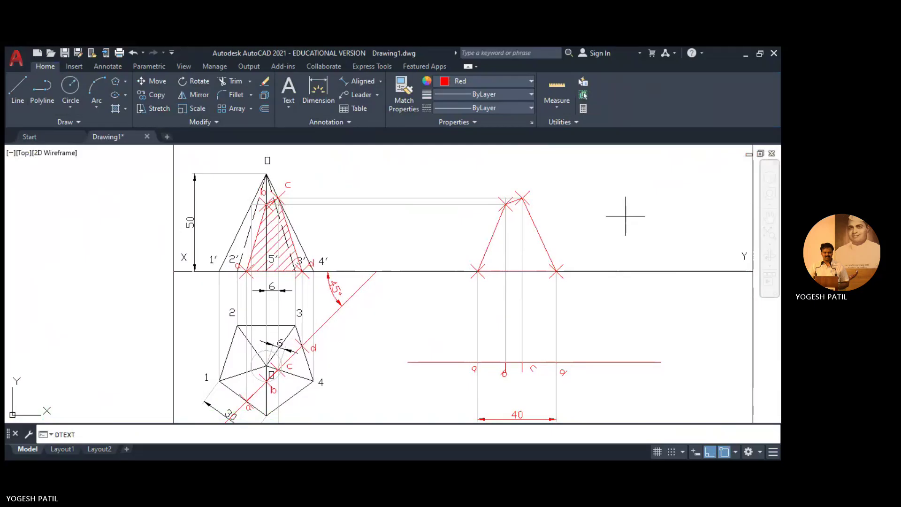
{"action": "key", "text": "Return"}
{"action": "left_click", "coordinate": [460, 254]}
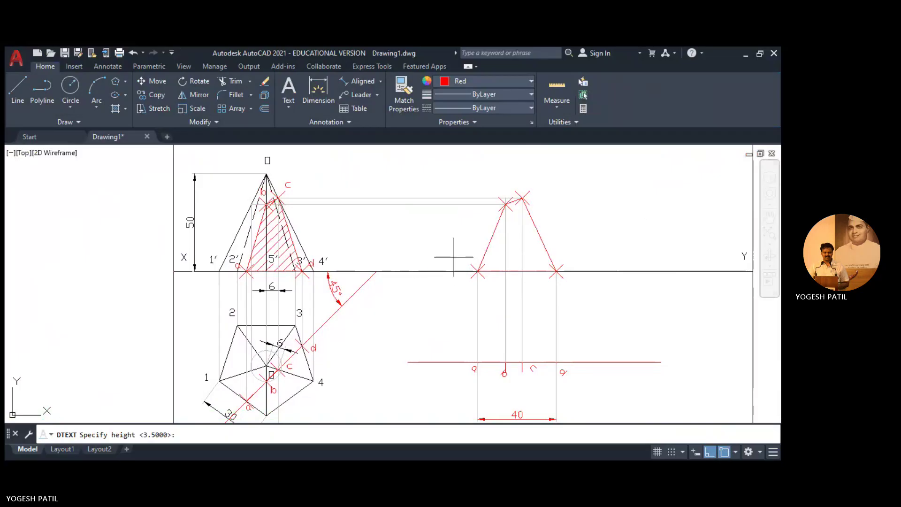
{"action": "key", "text": "Return"}
{"action": "key", "text": "Return"}
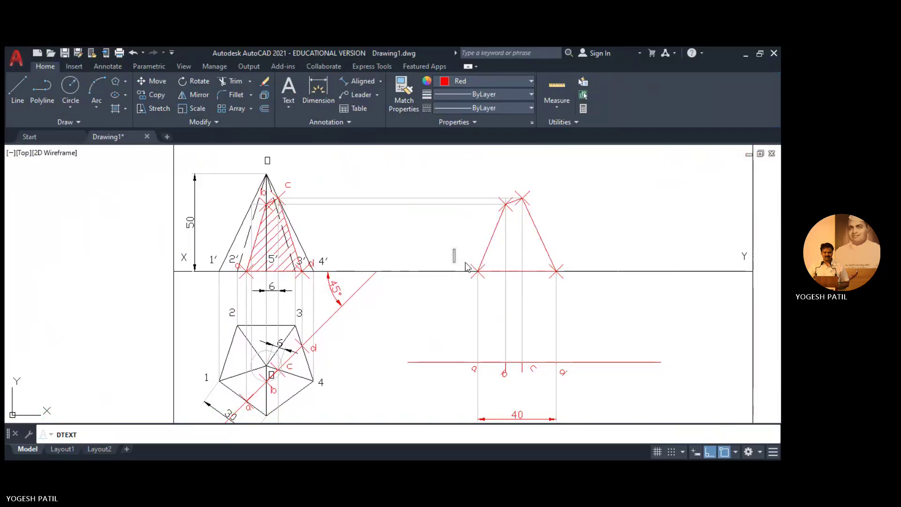
{"action": "left_click", "coordinate": [471, 266]}
{"action": "type", "text": "b"}
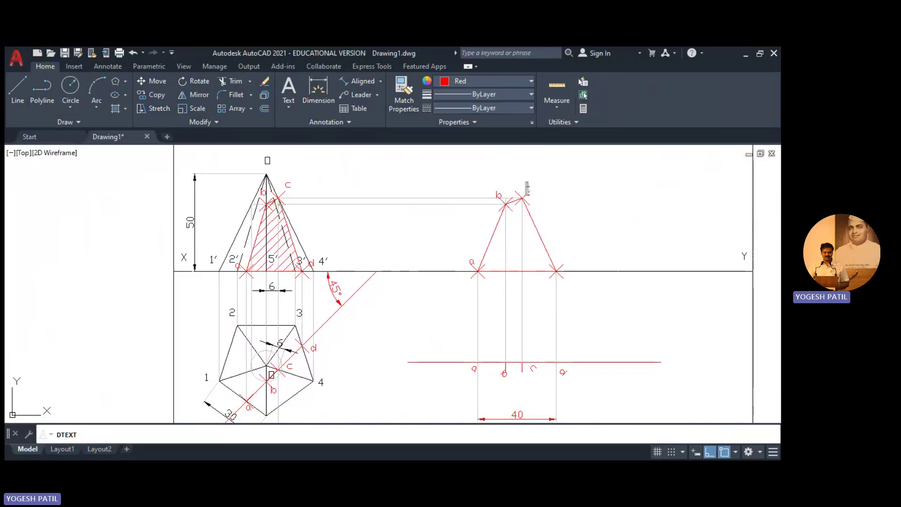
{"action": "type", "text": "c"}
{"action": "key", "text": "Return"}
{"action": "key", "text": "Return"}
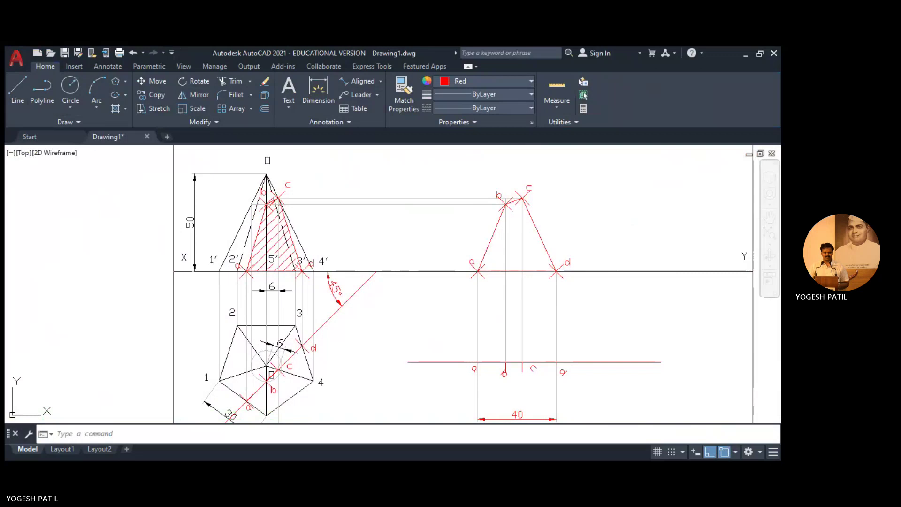
- Hatch all three regions inside the true-shape outline in red at scale 1
{"action": "left_click", "coordinate": [116, 109]}
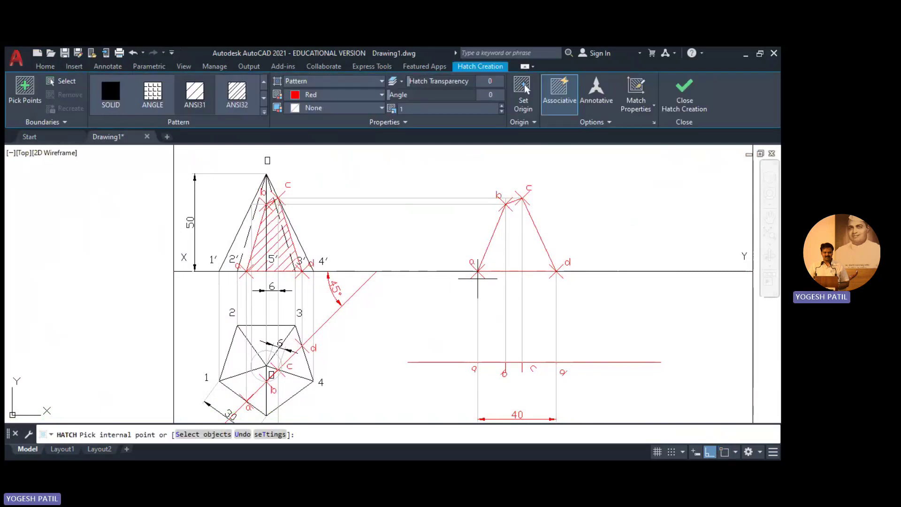
{"action": "left_click", "coordinate": [489, 247]}
{"action": "left_click", "coordinate": [514, 235]}
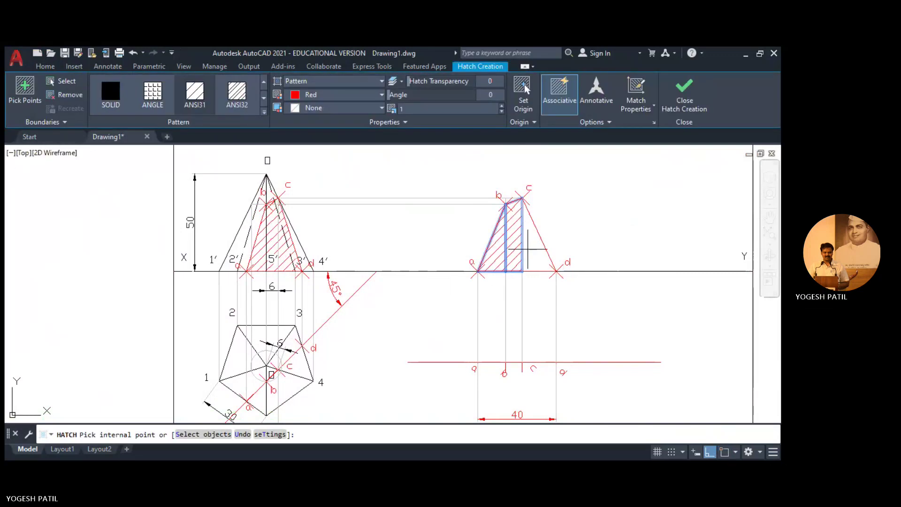
{"action": "left_click", "coordinate": [536, 240]}
{"action": "key", "text": "Return"}
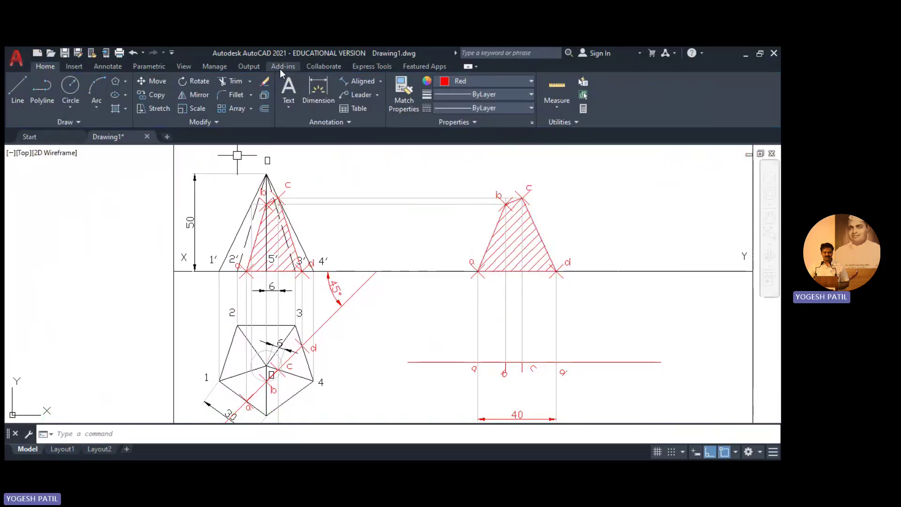
- Add aligned dimensions to edges cd and bc of the true shape, placed outside the outline
{"action": "left_click", "coordinate": [361, 81]}
{"action": "left_click", "coordinate": [556, 271]}
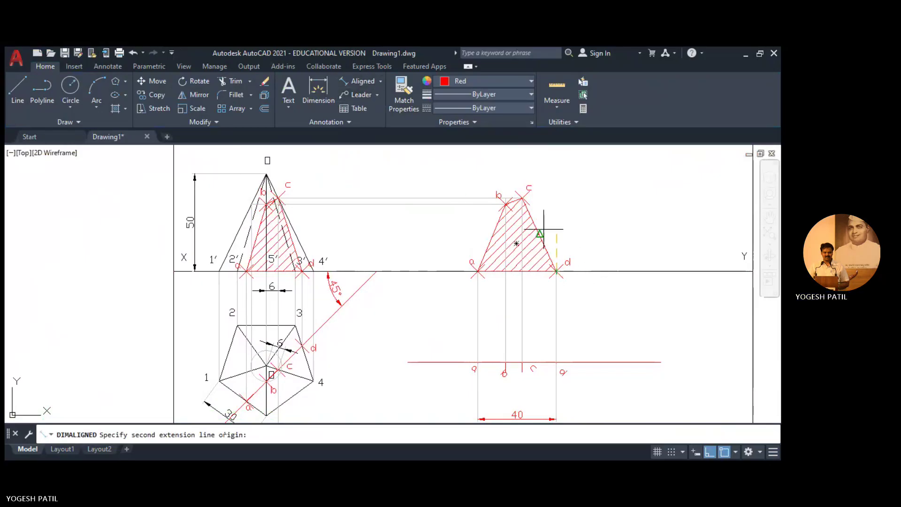
{"action": "left_click", "coordinate": [522, 198]}
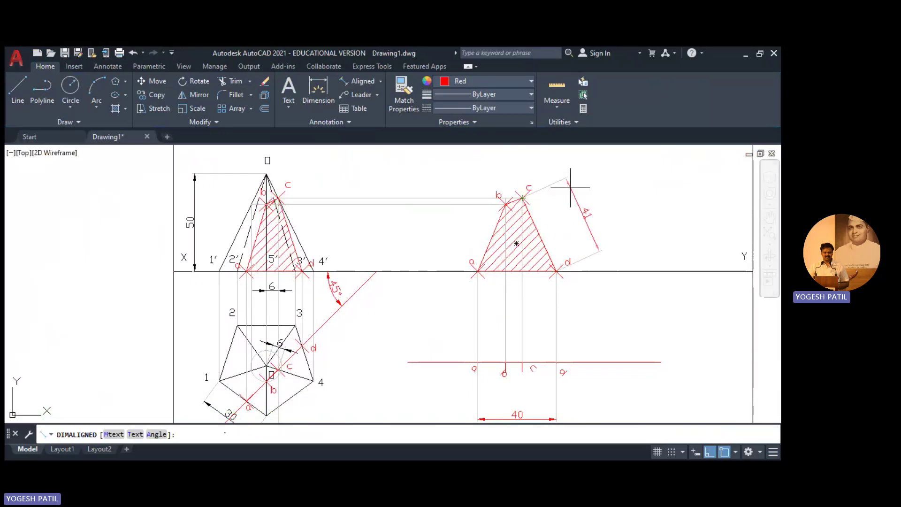
{"action": "left_click", "coordinate": [570, 188]}
{"action": "key", "text": "Return"}
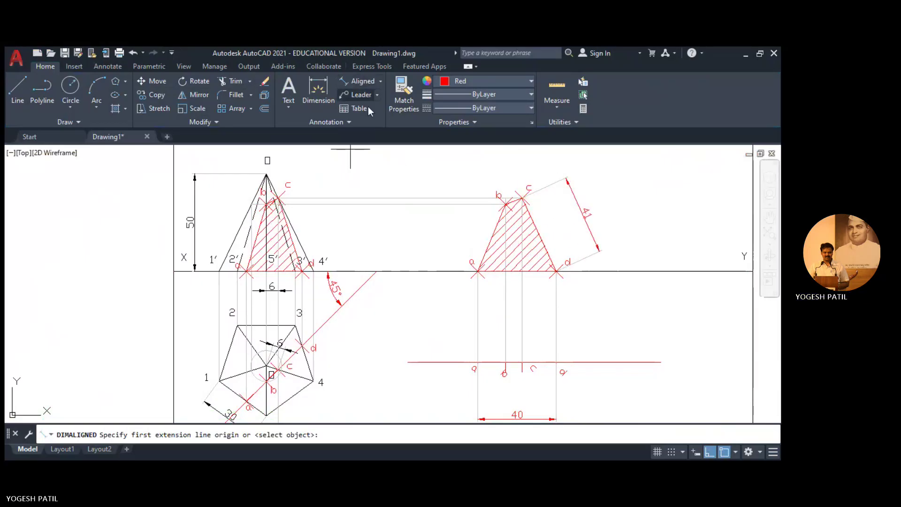
{"action": "left_click", "coordinate": [522, 199]}
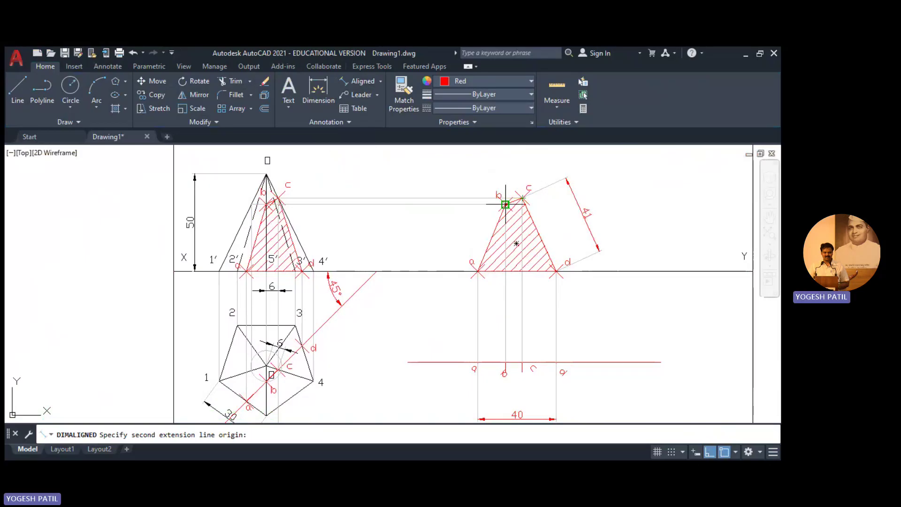
{"action": "left_click", "coordinate": [505, 203]}
{"action": "left_click", "coordinate": [484, 177]}
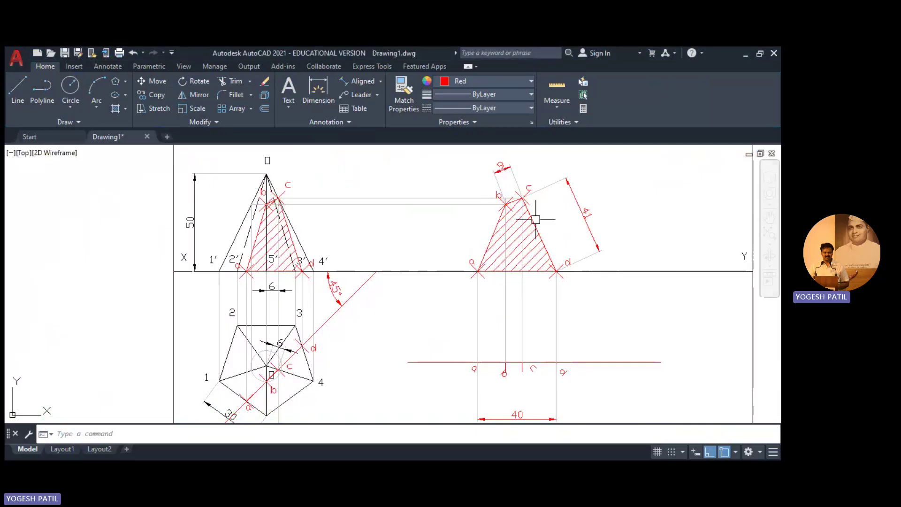
- Examine edge bc and the hatched true shape up close, and fit the whole drawing in view with Zoom Extents
{"action": "scroll", "coordinate": [515, 186], "scroll_direction": "up", "scroll_amount": 4}
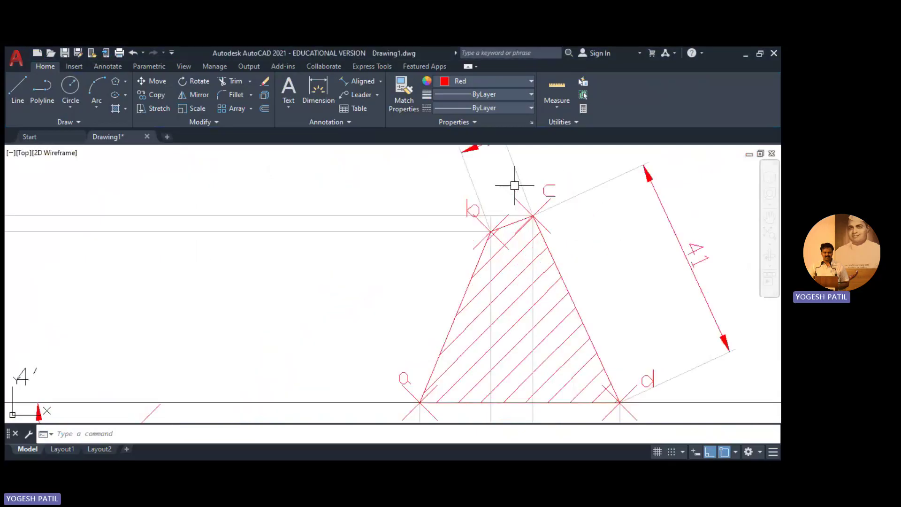
{"action": "scroll", "coordinate": [512, 210], "scroll_direction": "up", "scroll_amount": 4}
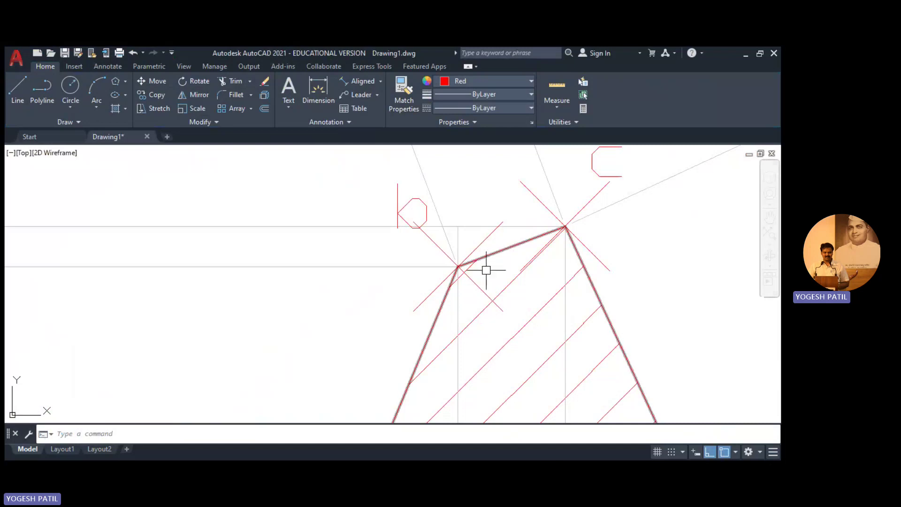
{"action": "scroll", "coordinate": [500, 197], "scroll_direction": "down", "scroll_amount": 6}
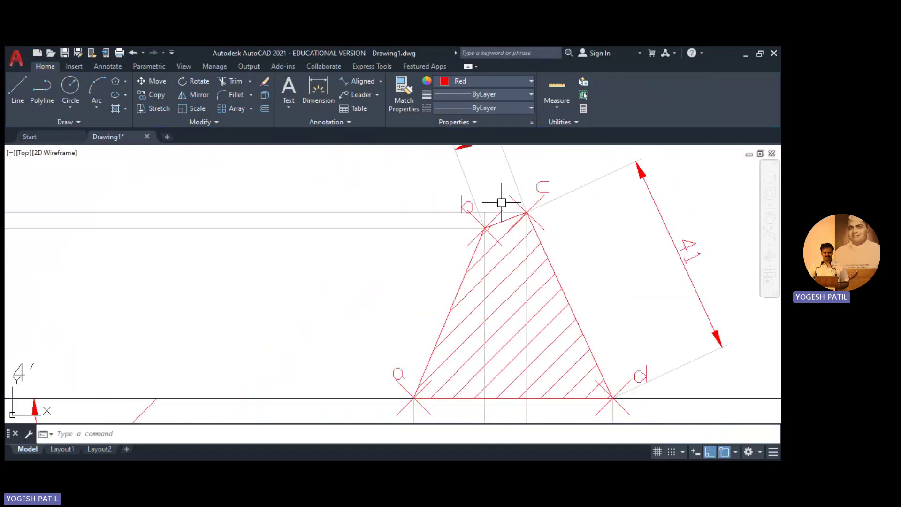
{"action": "scroll", "coordinate": [658, 252], "scroll_direction": "down", "scroll_amount": 2}
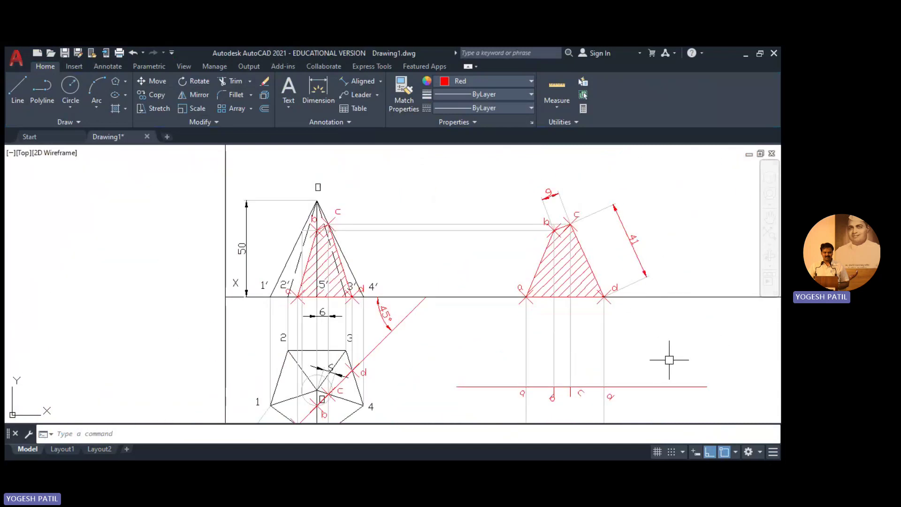
{"action": "middle_click_drag", "start_coordinate": [669, 360], "coordinate": [627, 284]}
{"action": "scroll", "coordinate": [628, 283], "scroll_direction": "down", "scroll_amount": 2}
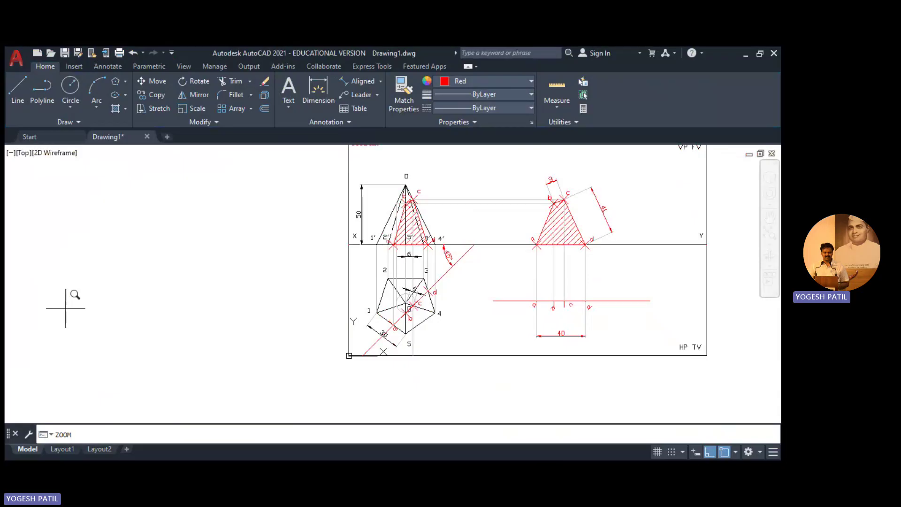
{"action": "key", "text": "Return"}
{"action": "type", "text": "e"}
{"action": "key", "text": "Return"}
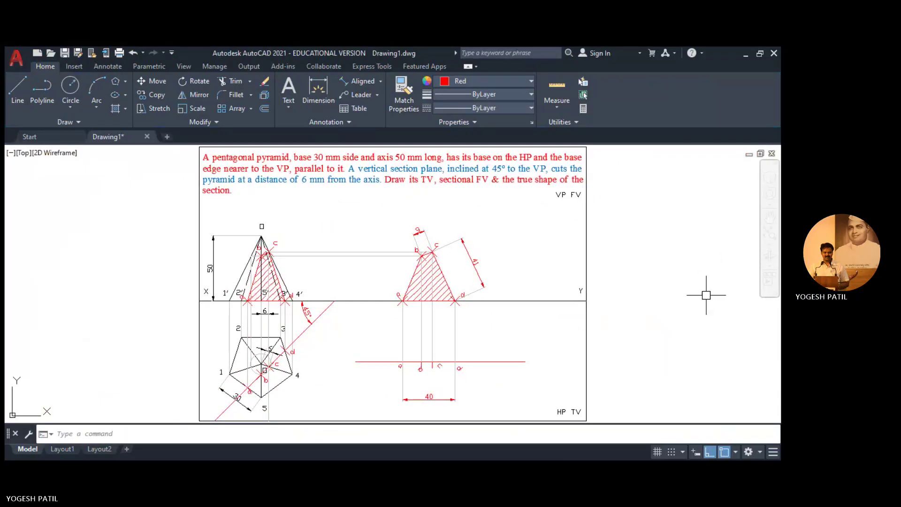